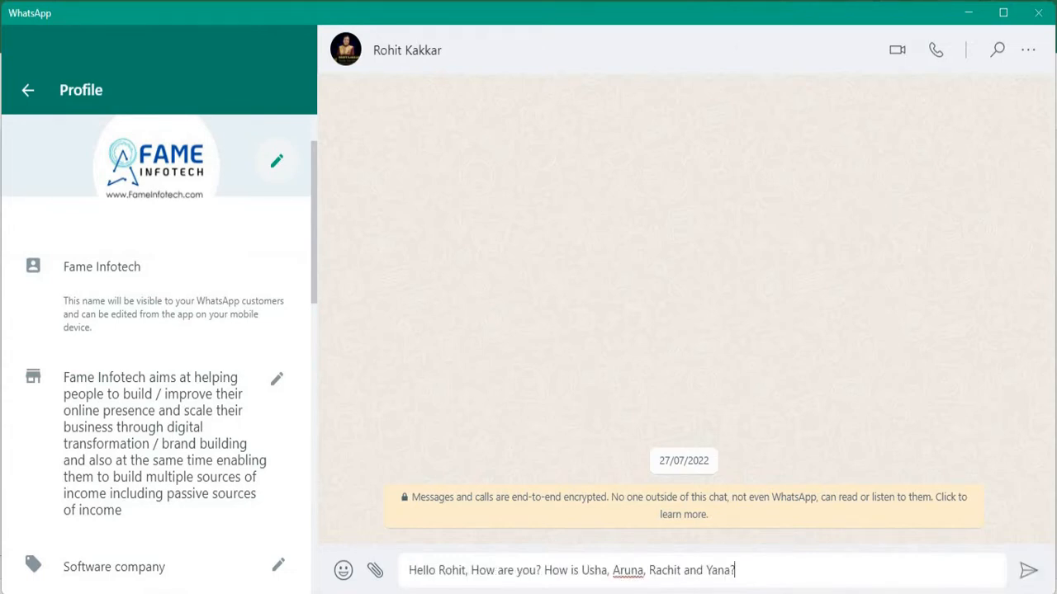
Send the prepared personalised greeting message in each of the five contacts' chats.
key("Return")
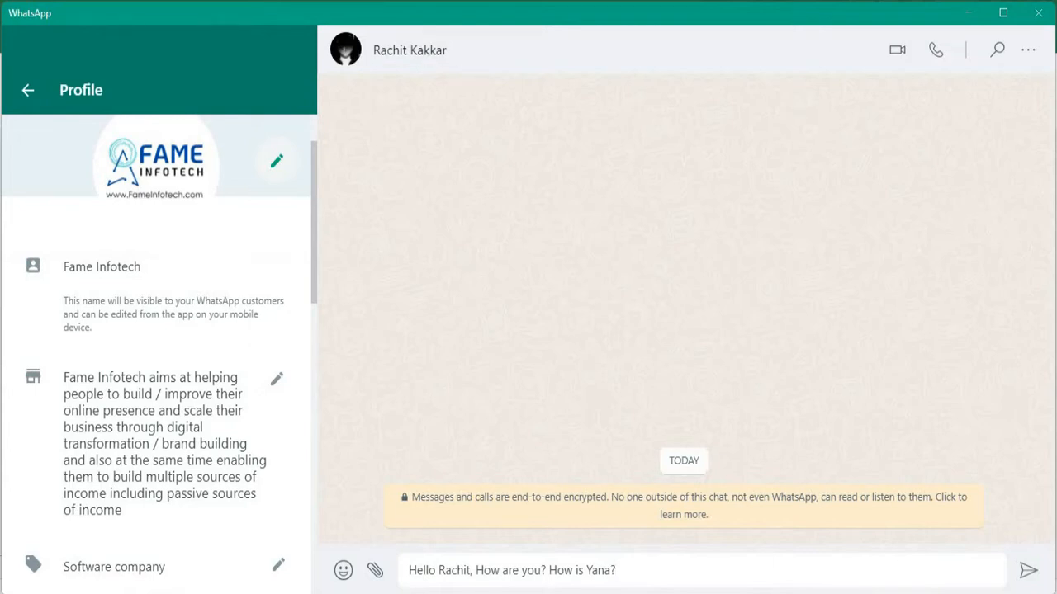
key("Return")
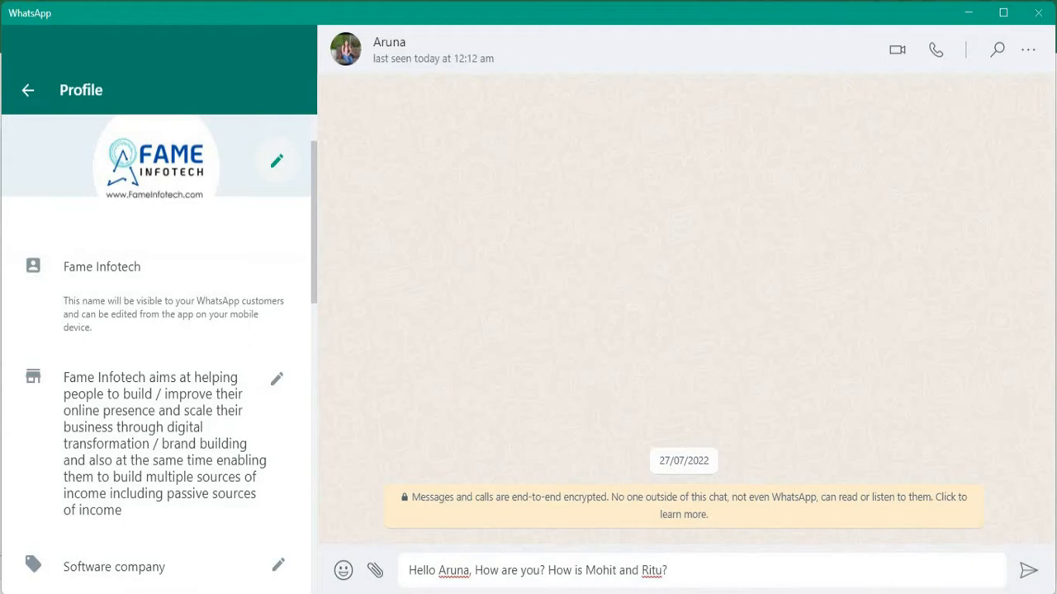
key("Return")
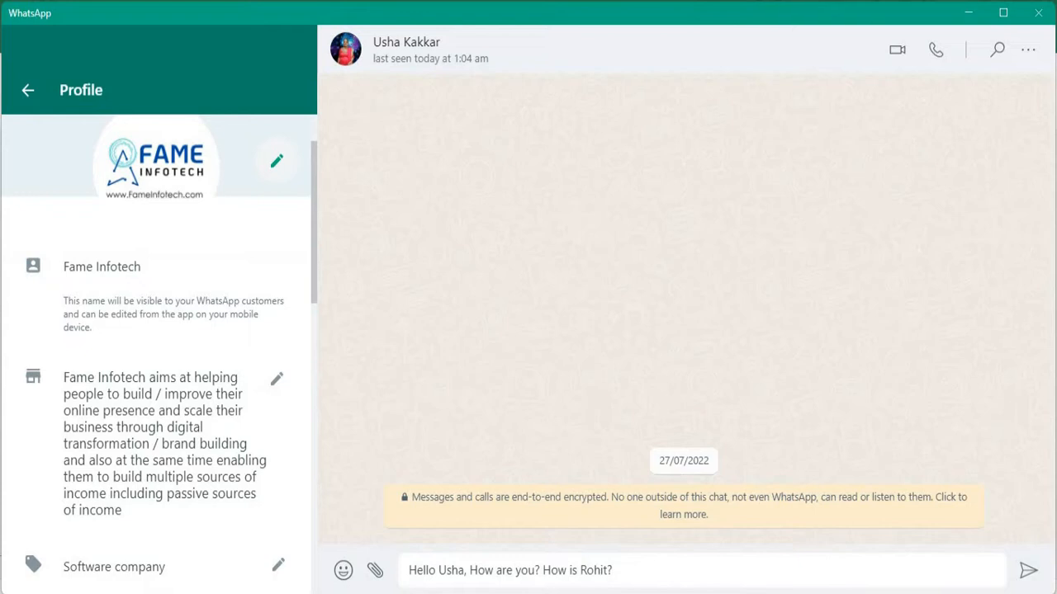
key("Return")
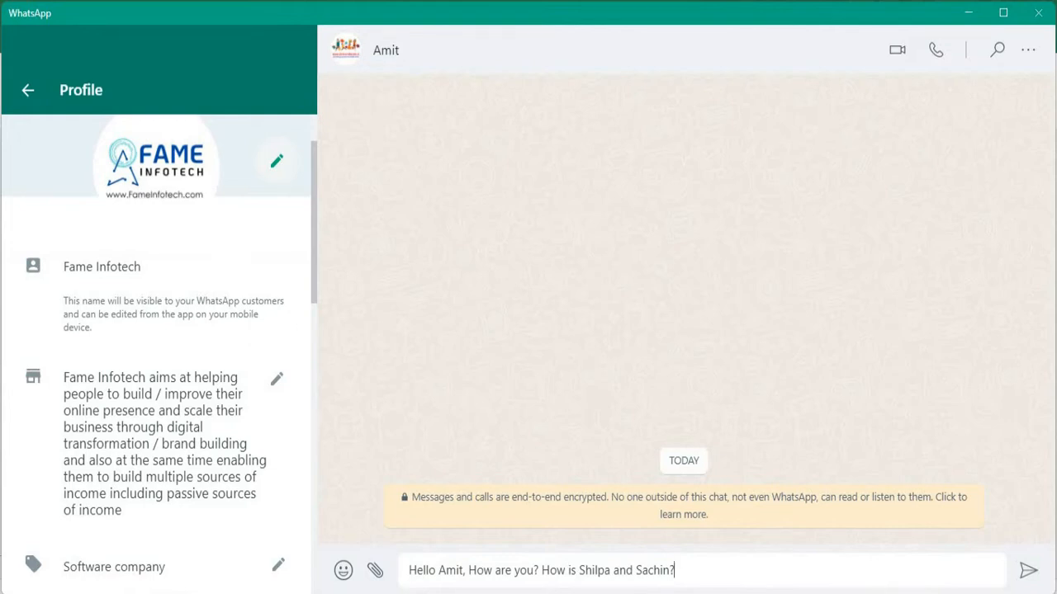
key("Return")
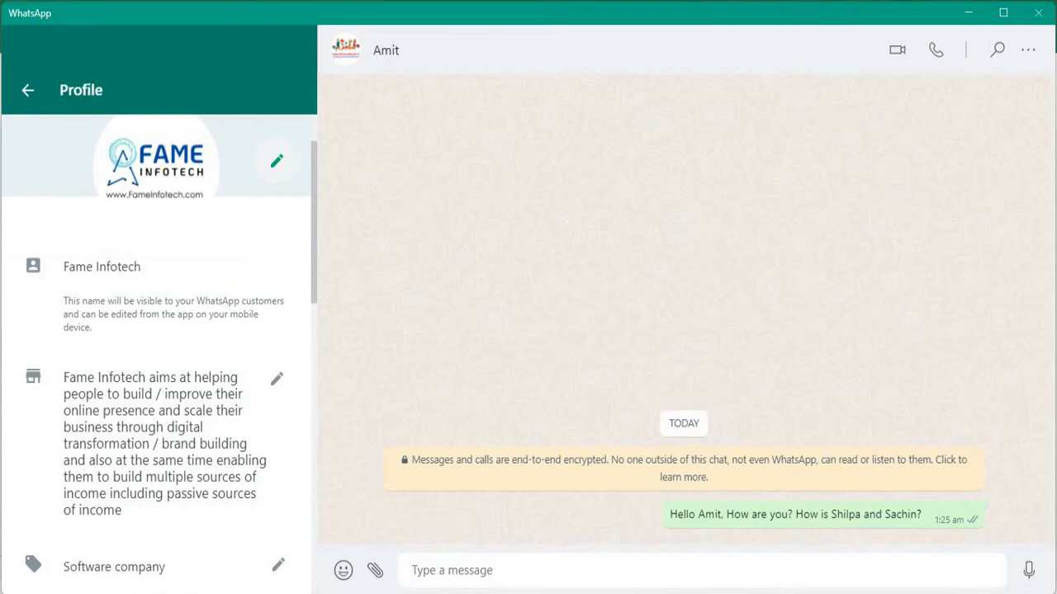
Switch to the Whatsapp Relationship Booster workbook in Excel and enter the first contact's mobile number in A3 of Contacts Detail.
key("alt+Tab")
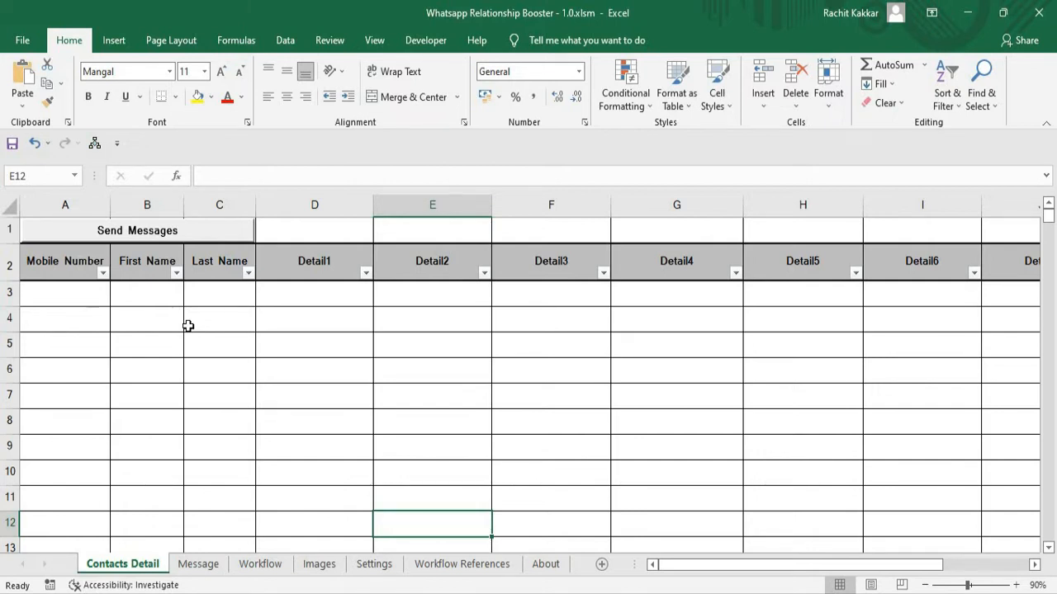
left_click(57, 295)
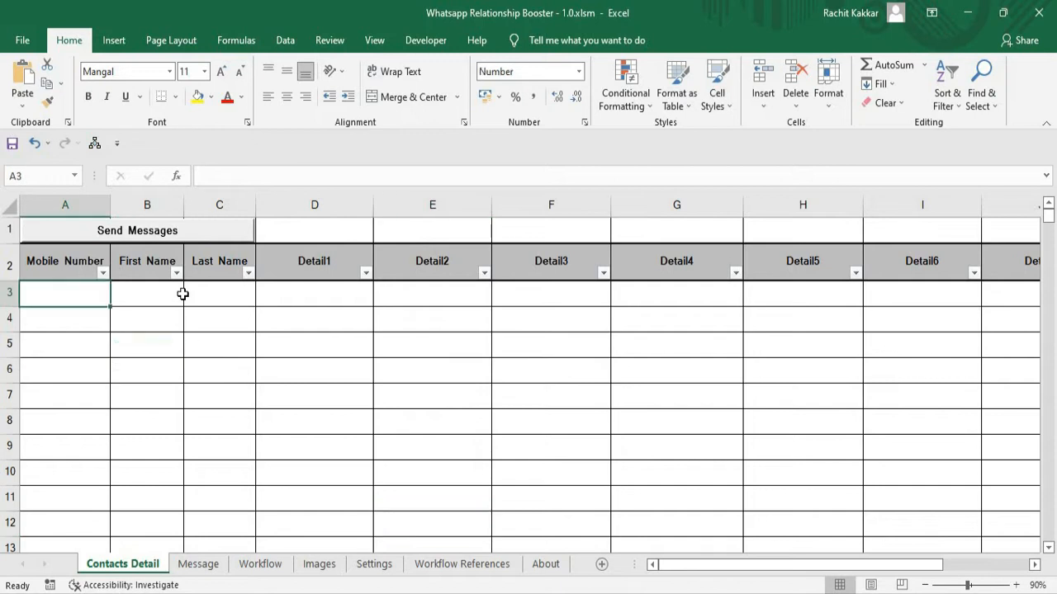
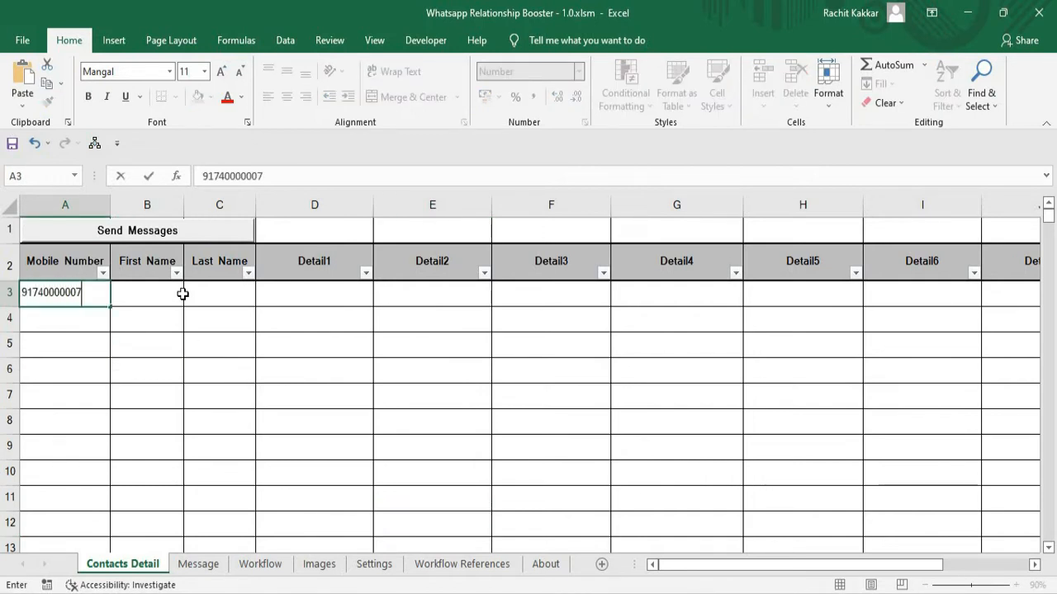
key("Return")
Enter the first contact's first name in B3 and last name in C3.
left_click(182, 294)
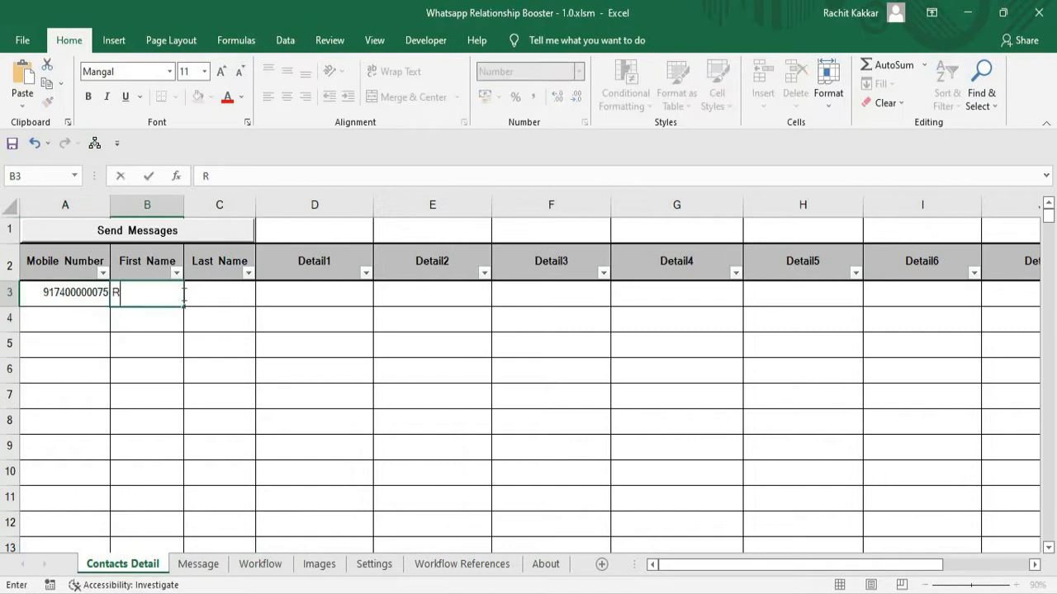
key("Return")
key("Up")
key("Right")
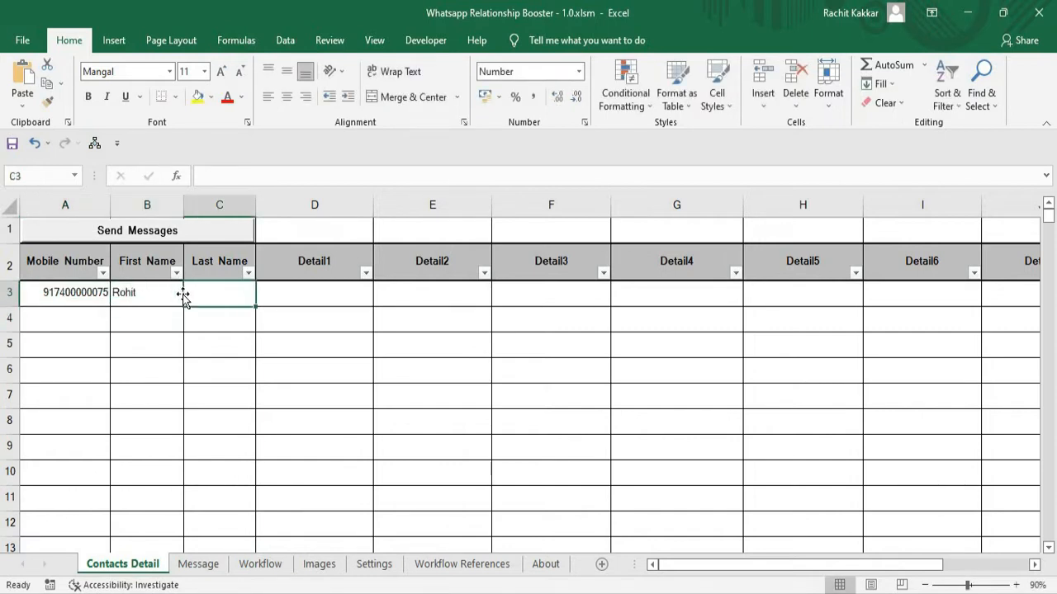
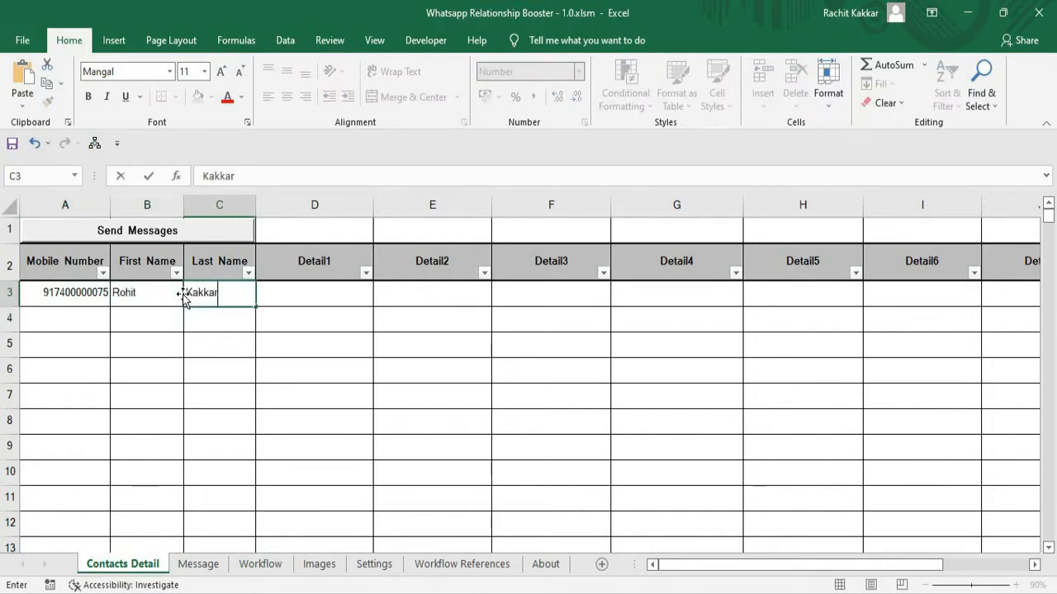
key("Return")
key("Up")
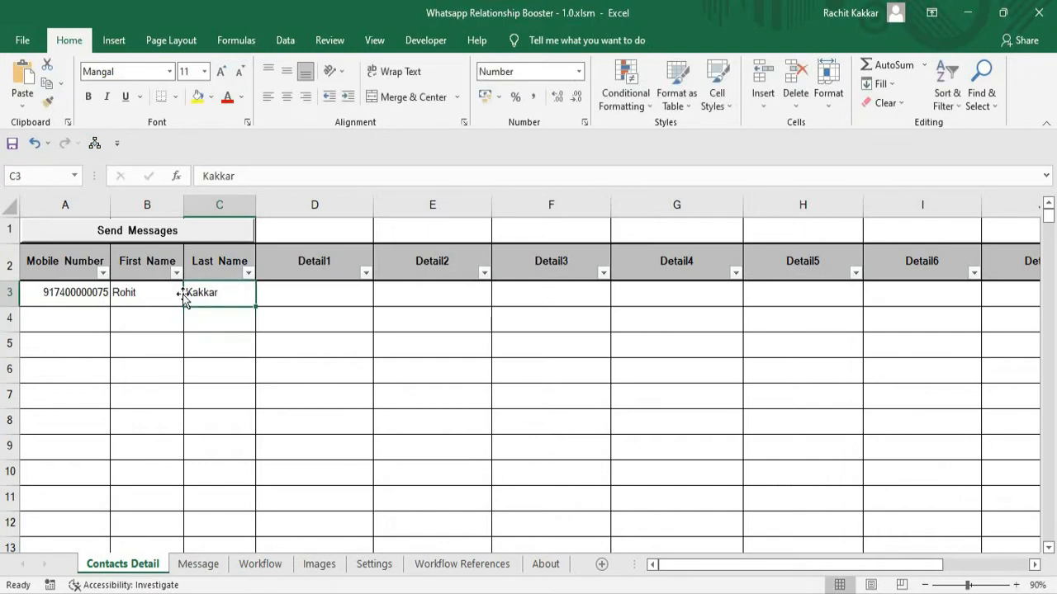
key("Left")
key("Left")
key("Right")
key("Right")
Enter the first contact's family members' names in D3 and label the Detail1 column "Family Members" in D1.
left_click(283, 293)
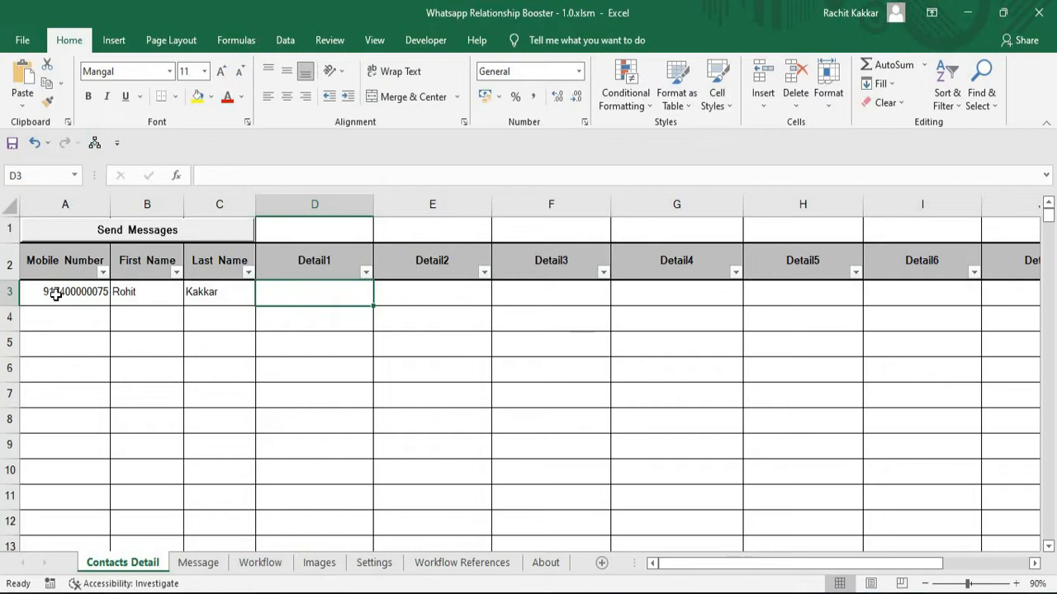
type("Usha, Aruna, ")
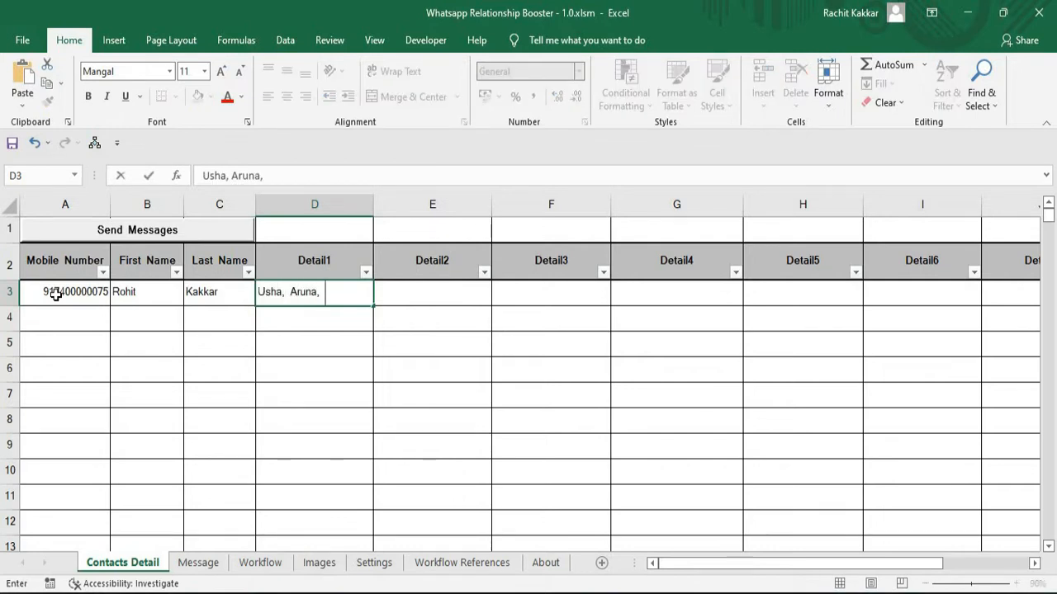
type("Rachit and Yana")
key("Return")
left_click(335, 228)
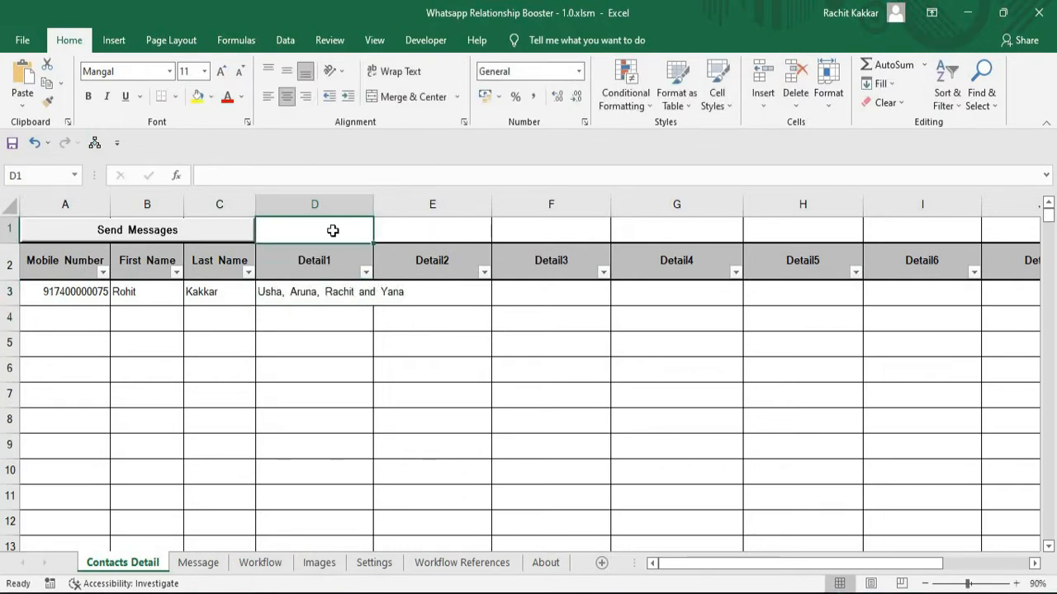
type("Family Members")
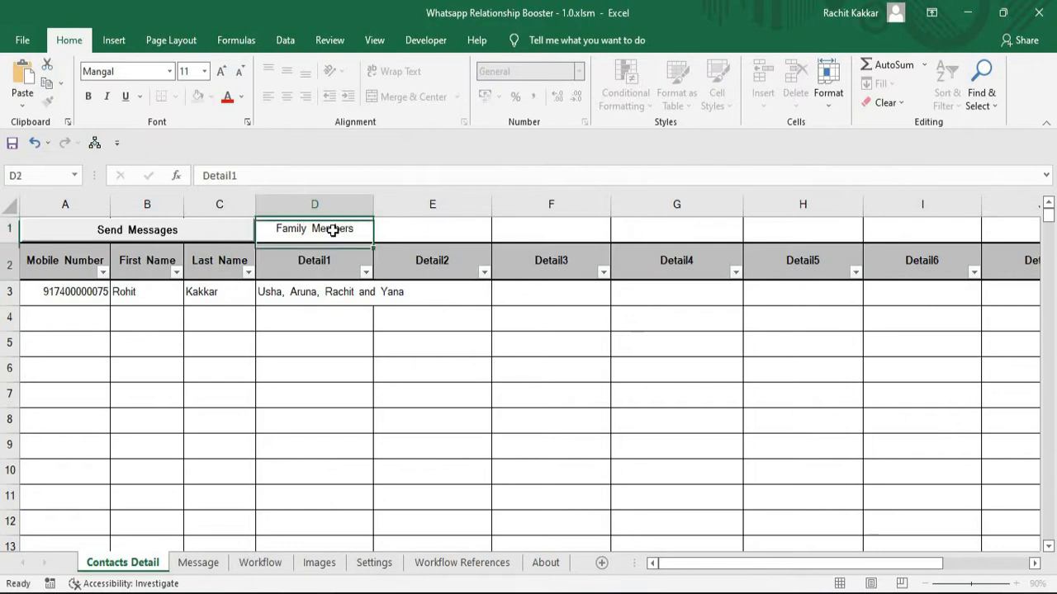
key("Return")
Enter Bangalore as the first contact's Detail2 in E3 and label that column "City" in E1.
type("Banga;lo")
key("BackSpace")
key("BackSpace")
key("BackSpace")
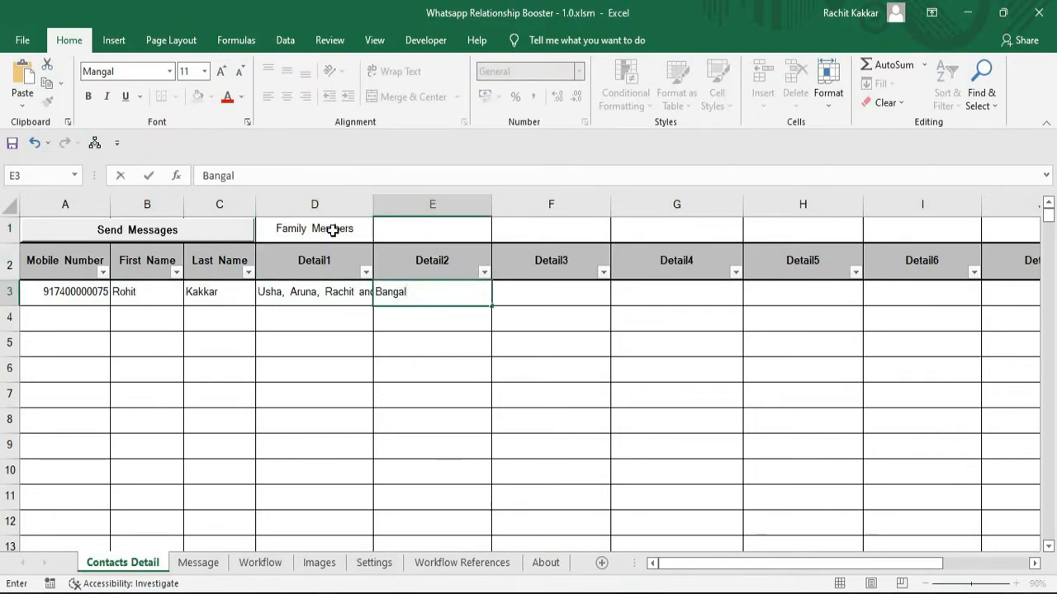
type("lore")
key("Up")
key("Up")
type("City")
key("Down")
key("Down")
key("Down")
Enter the second contact's mobile number in A4.
key("Left")
key("Left")
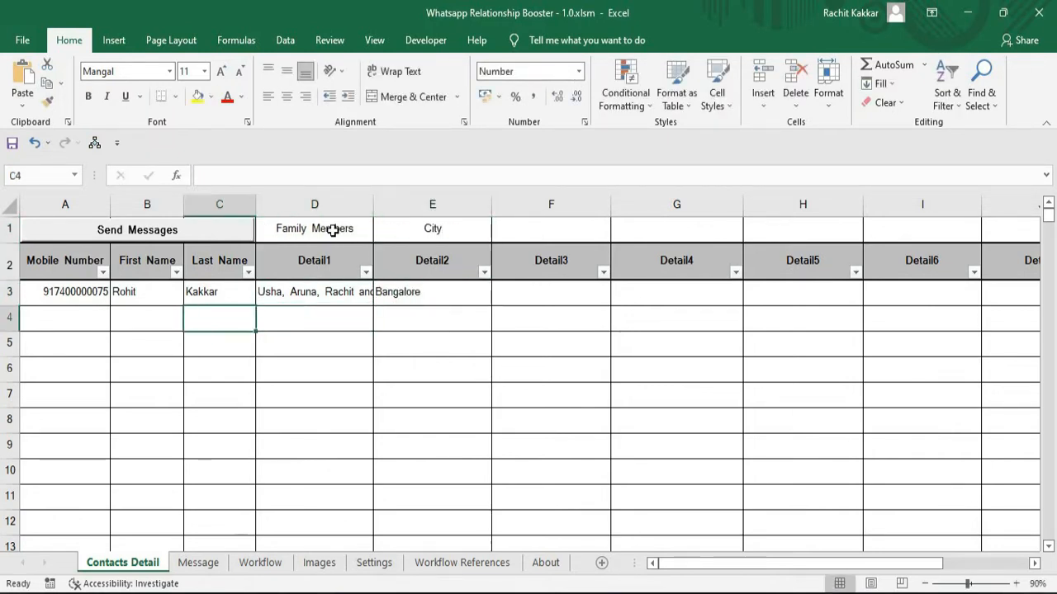
key("Left")
key("Left")
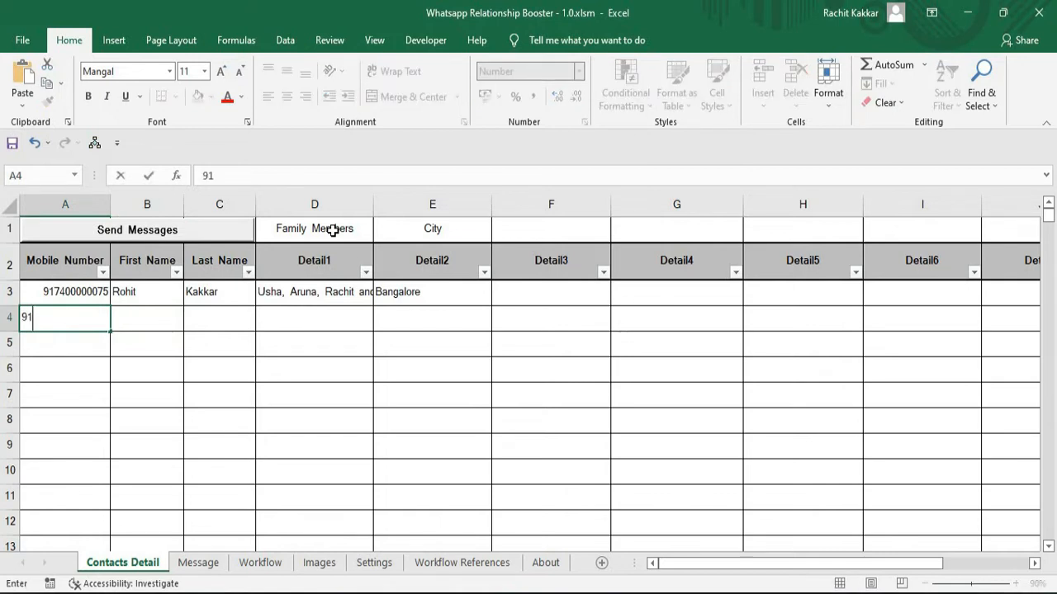
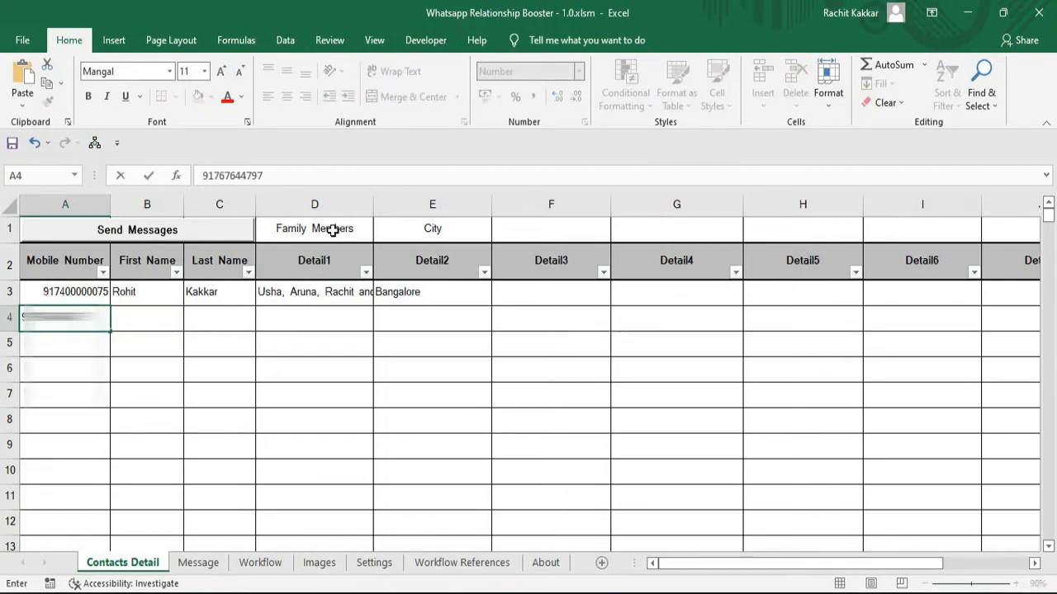
key("Return")
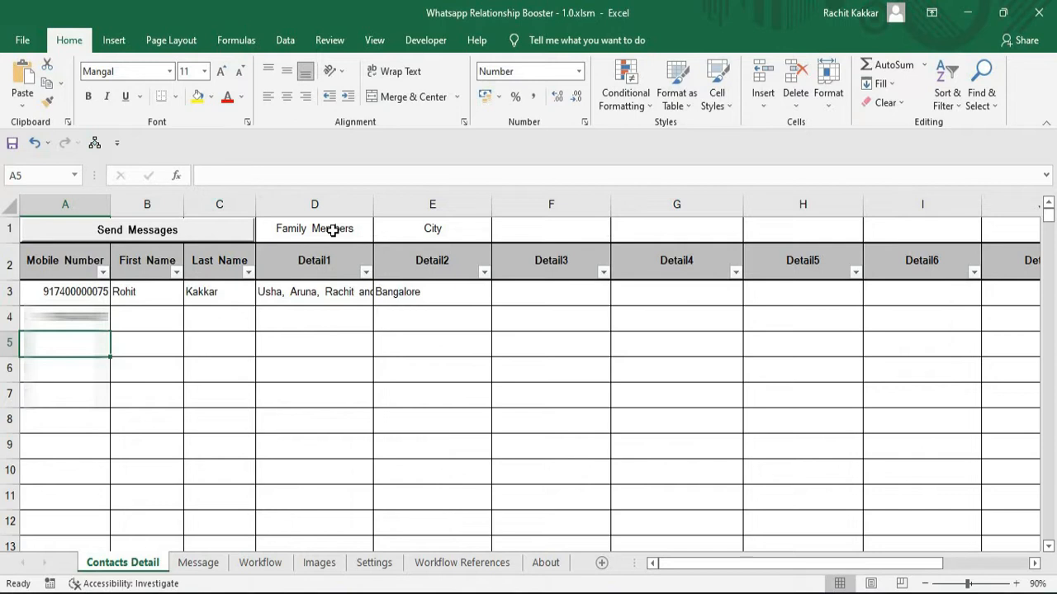
Enter the second contact's first name in B4 and leave the last name in C4 empty.
key("Up")
key("Right")
type("Aruna")
key("Tab")
type("?")
key("Return")
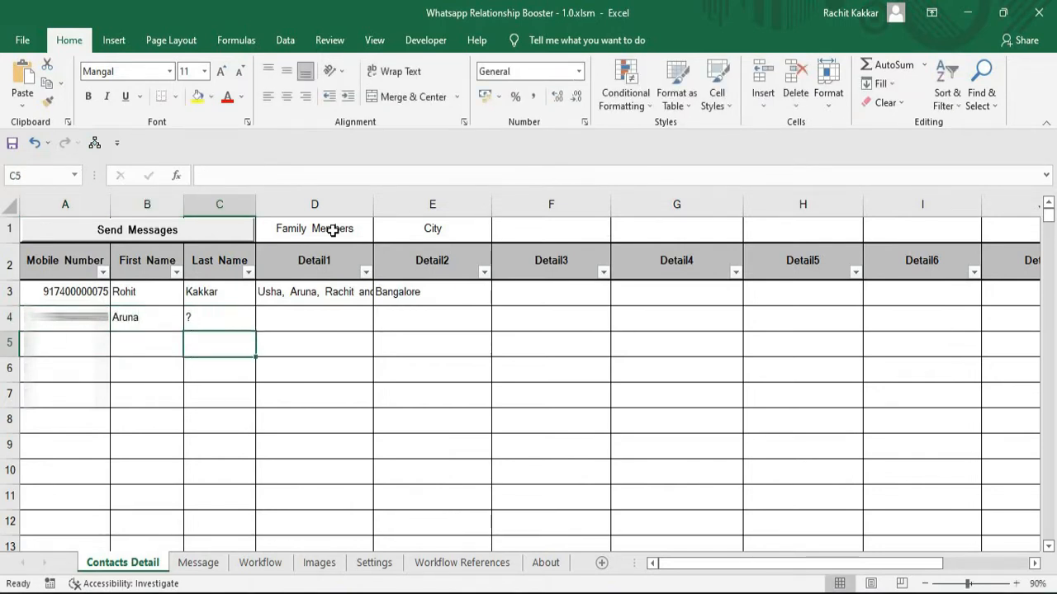
key("Up")
key("Delete")
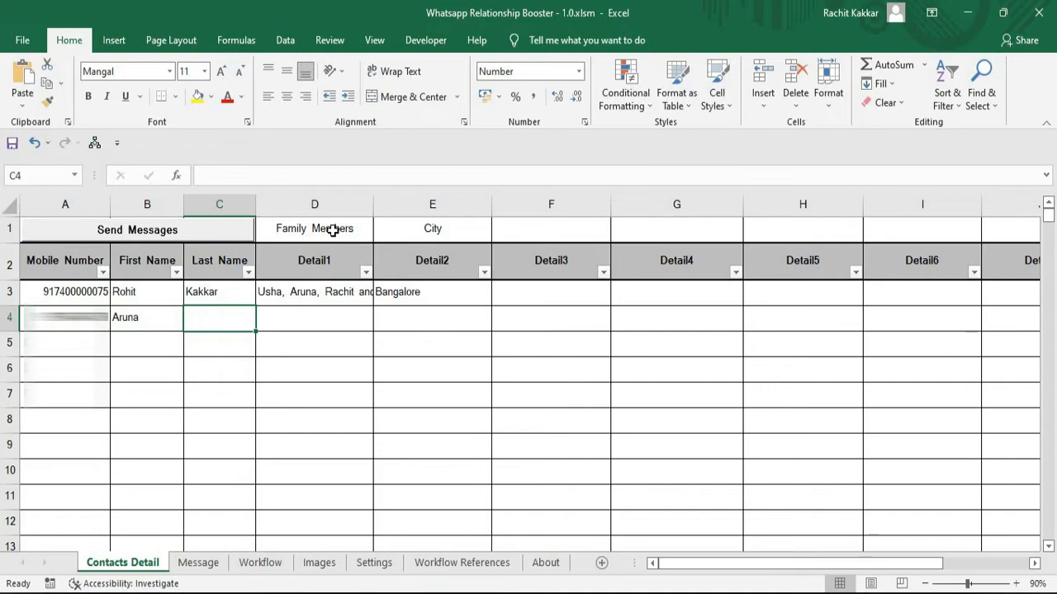
Enter the second contact's family members' names in D4 and the city Delhi in E4.
key("Right")
type("Mohit and Ri")
type("tu")
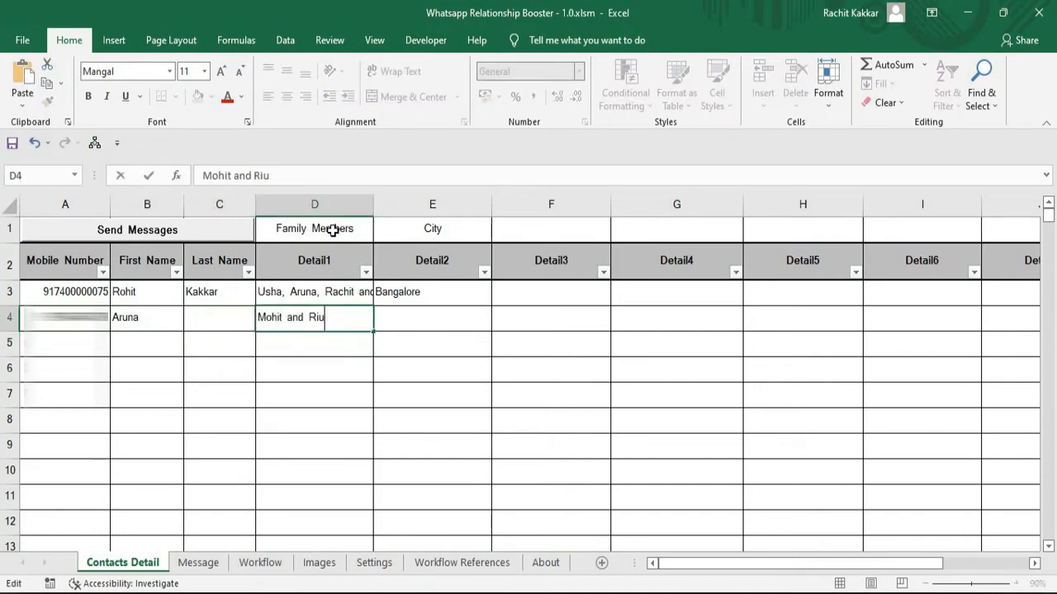
key("Tab")
type("Delhi")
key("Return")
Fill rows 5 to 7 with three more contacts' numbers, names and family members, plus the cities Hisar, Bangalore and Mumbai.
key("Left")
key("Left")
key("Left")
key("Left")
key("Tab")
key("Tab")
key("Tab")
type("Yana")
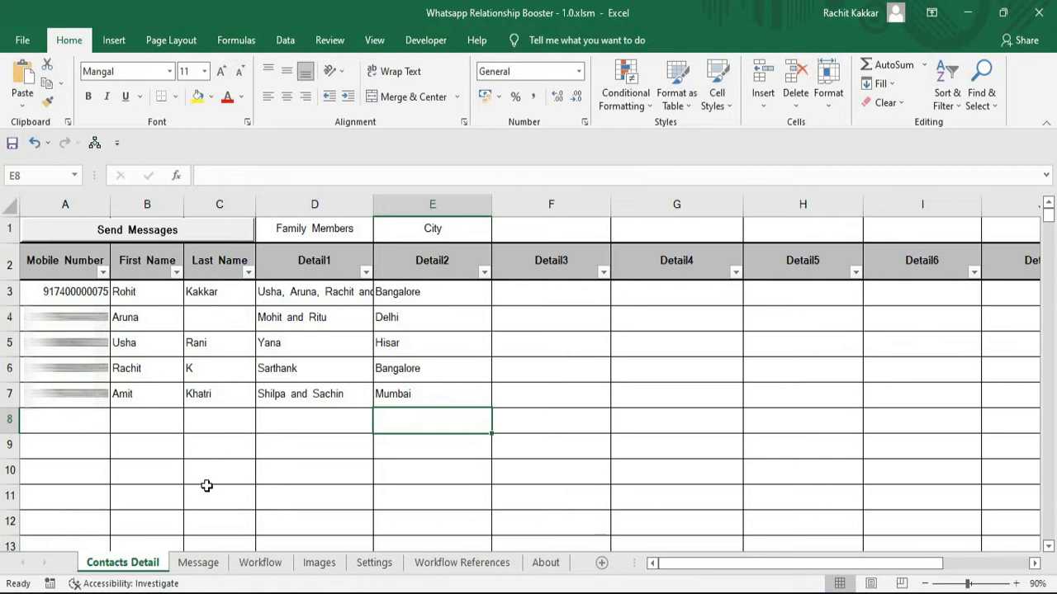
View the empty Message sheet, and on the Workflow sheet enter "Hello" in A1 as the first message part.
left_click(207, 561)
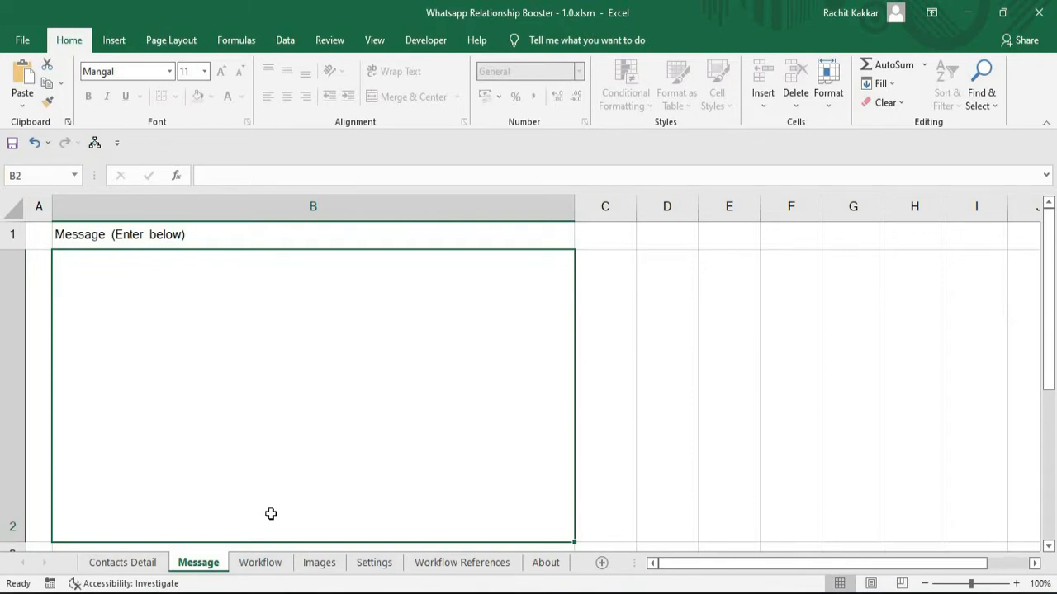
left_click(258, 563)
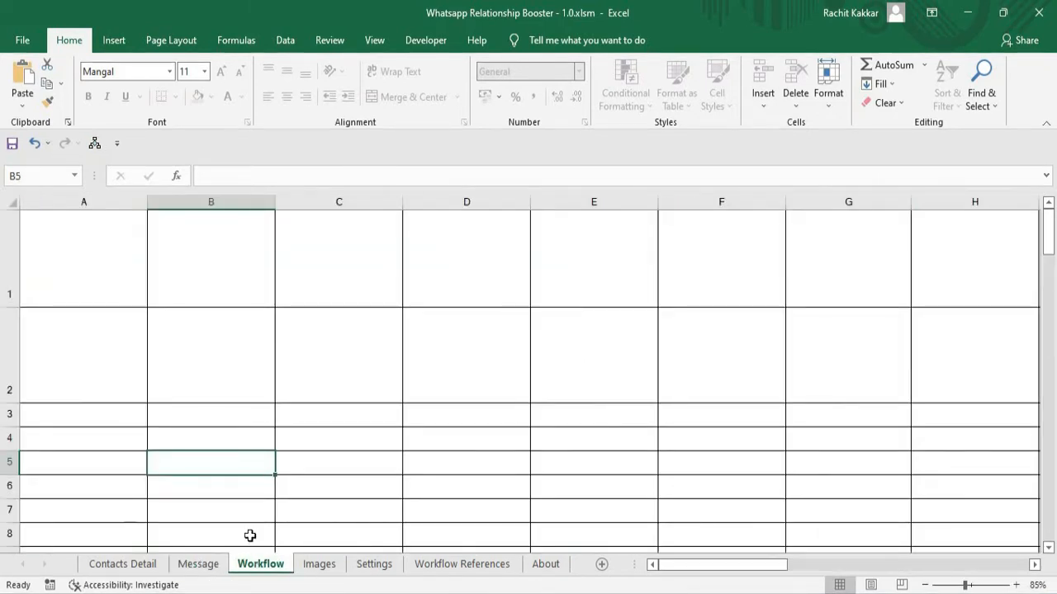
left_click(101, 289)
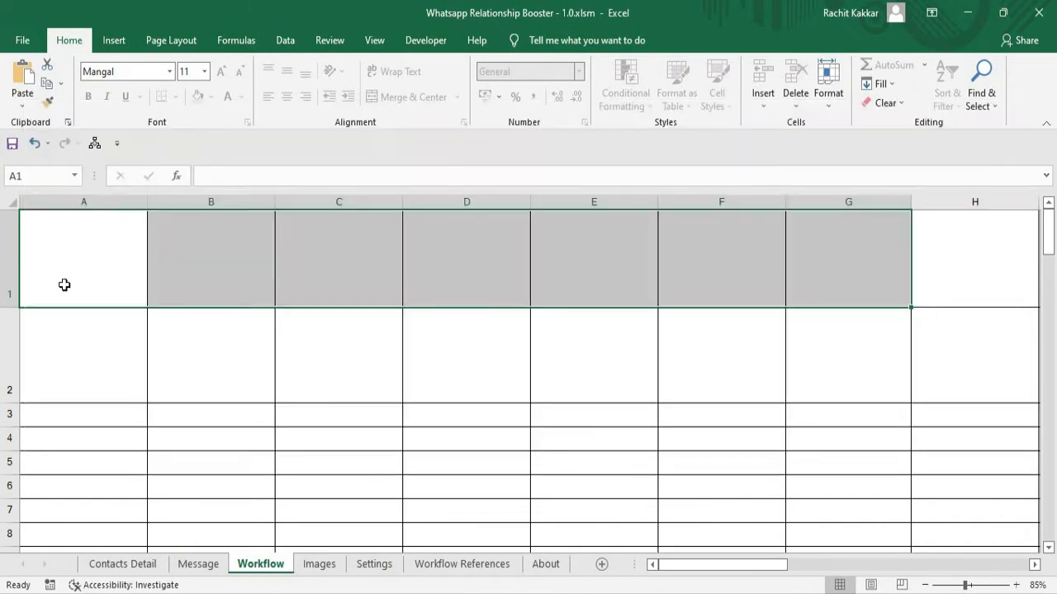
left_click(65, 286)
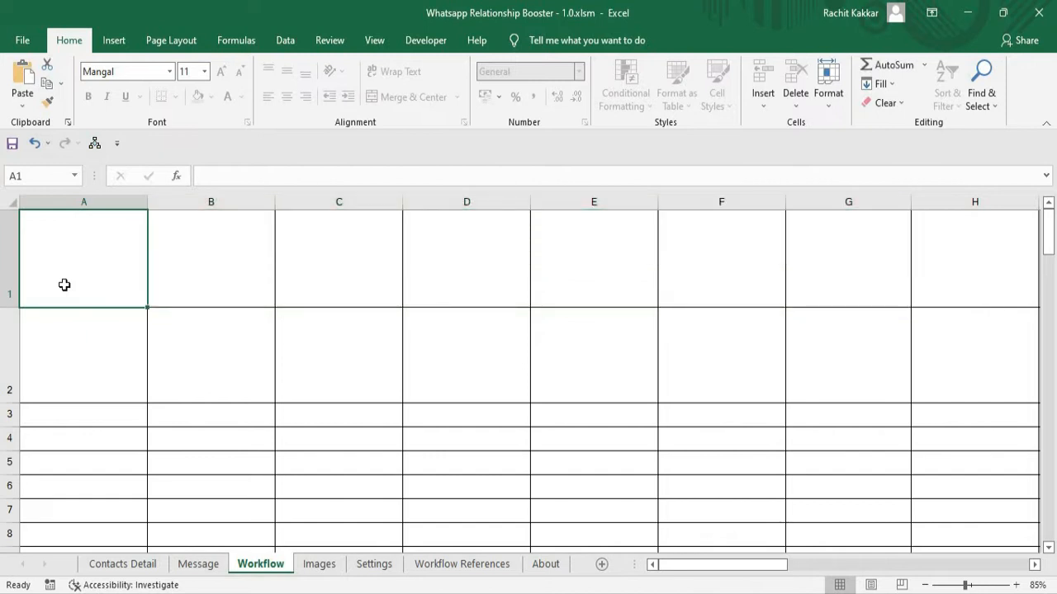
type("Hello")
key("ctrl+Return")
Check the column headings on Contacts Detail and enter the placeholder "&Firstname" in B1 of the Workflow sheet.
left_click(205, 263)
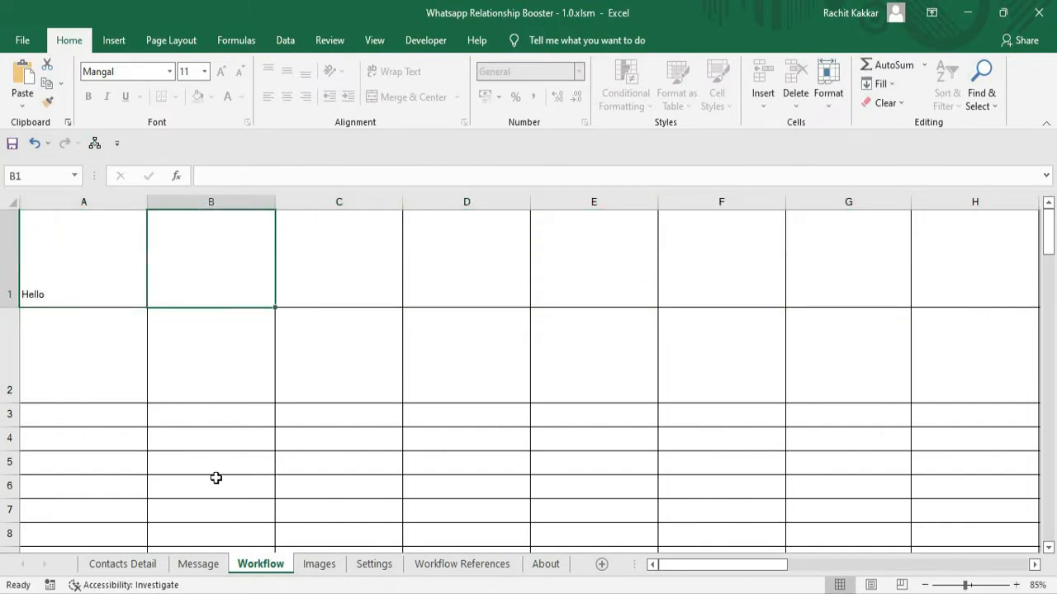
left_click(124, 563)
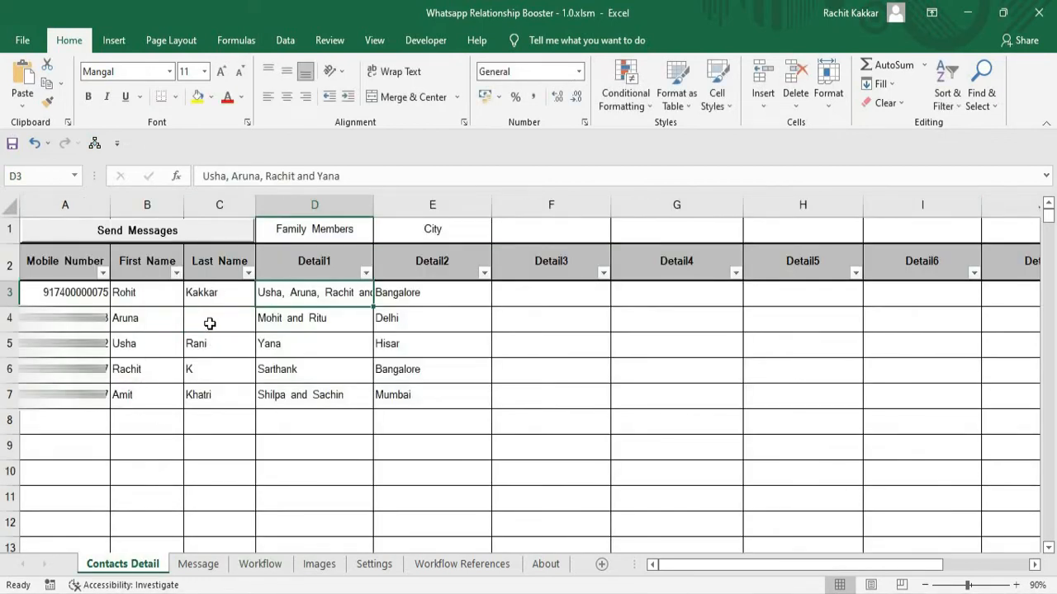
left_click(258, 564)
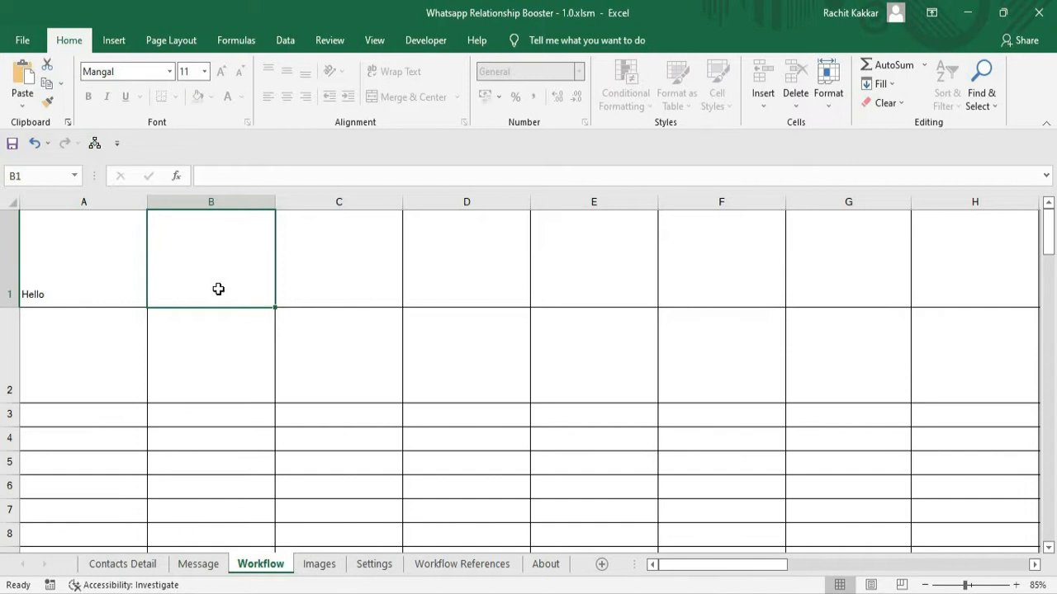
type("&Firstname")
key("Return")
Enter the message text ", How are you? How is " in C1 of the Workflow sheet.
key("Up")
key("Right")
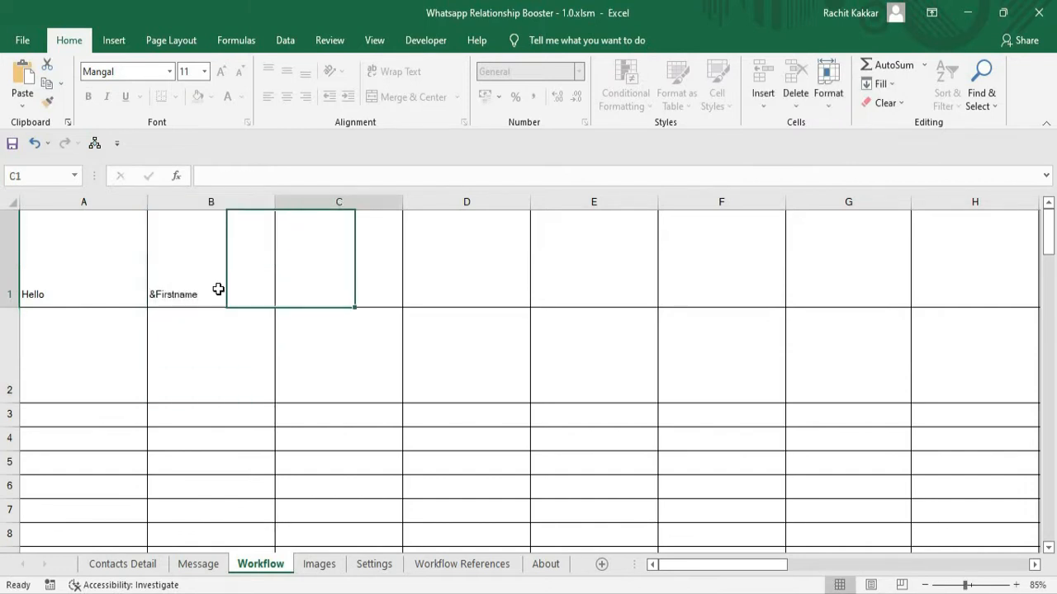
type(", How are you? How")
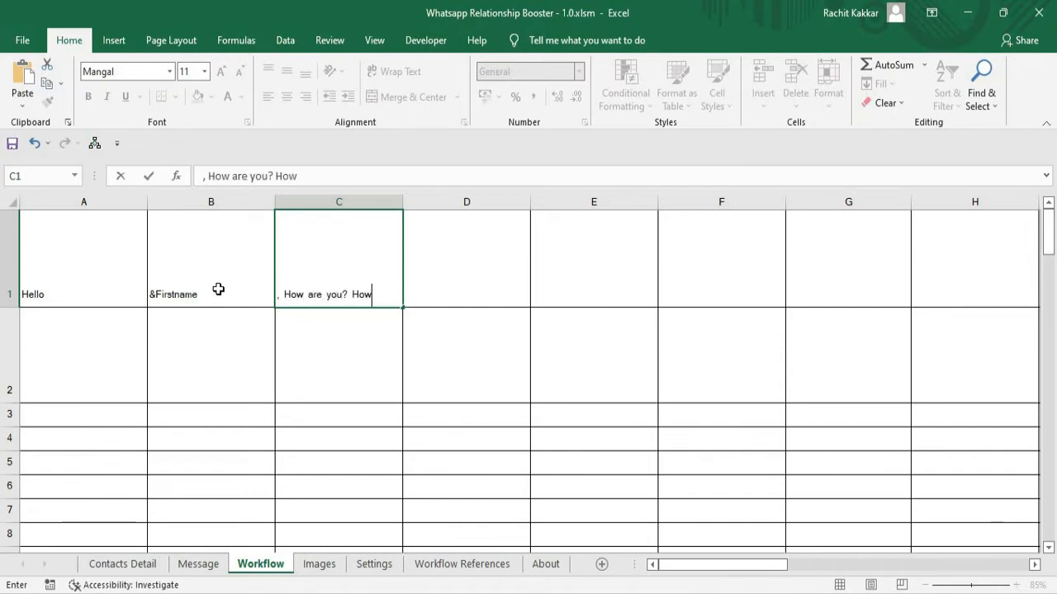
type(" is")
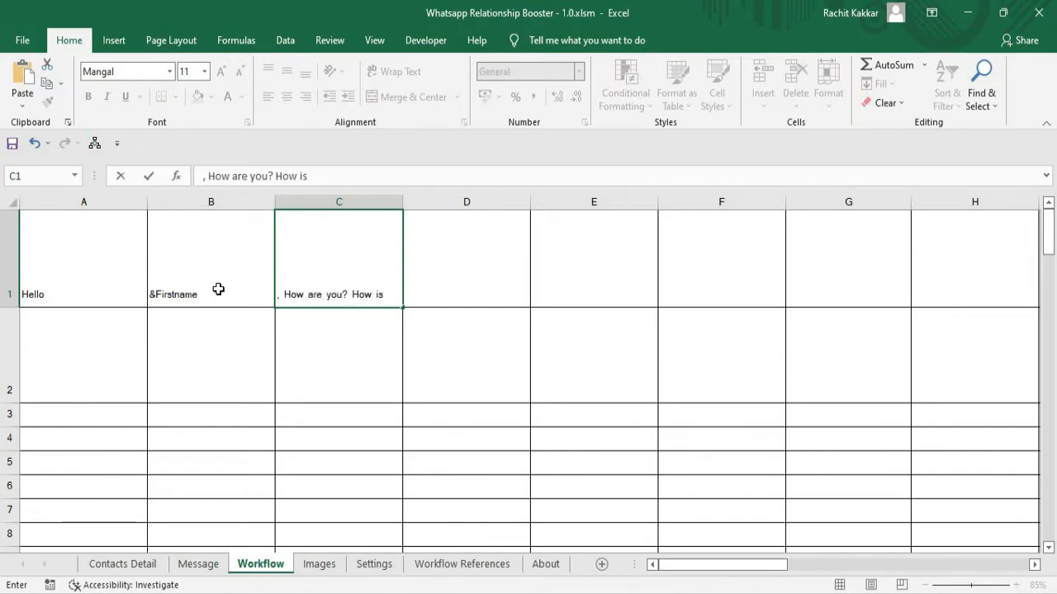
Check the Family Members column's heading on Contacts Detail and enter the placeholder "&Detail1" in D1 of the Workflow sheet.
left_click(464, 294)
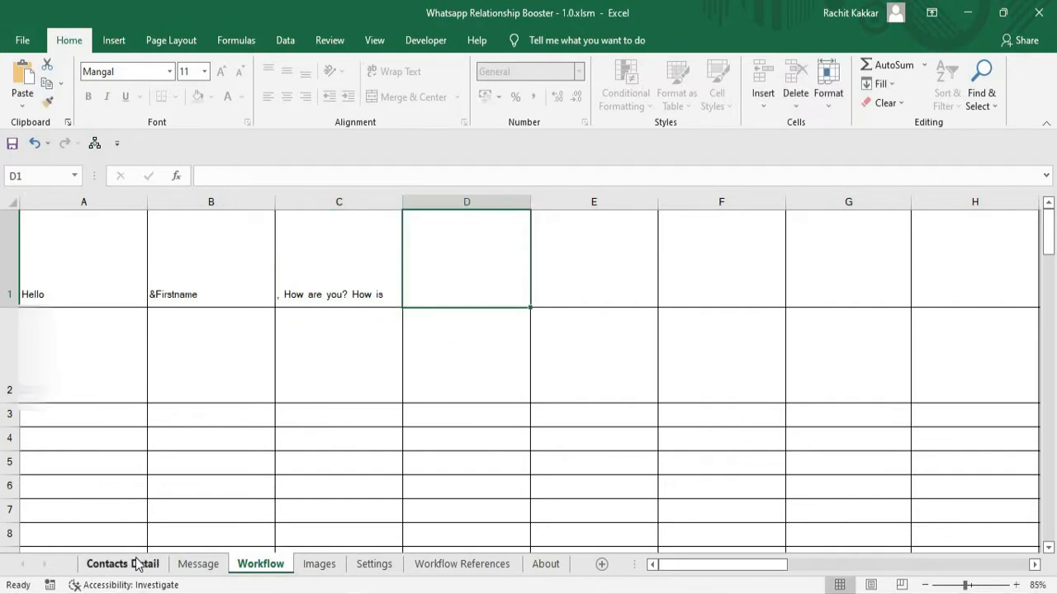
left_click(124, 564)
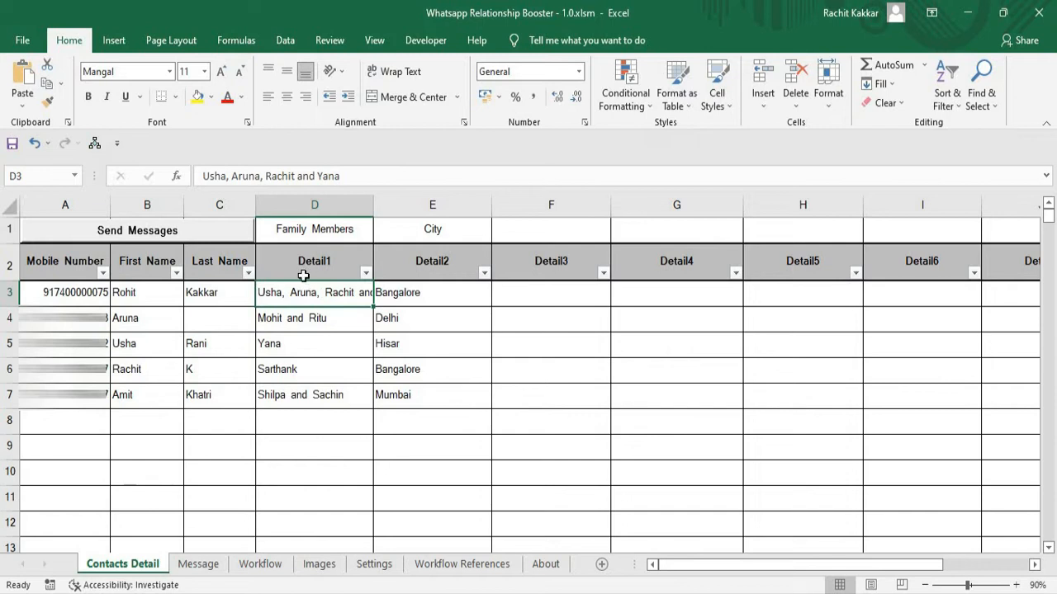
left_click(258, 565)
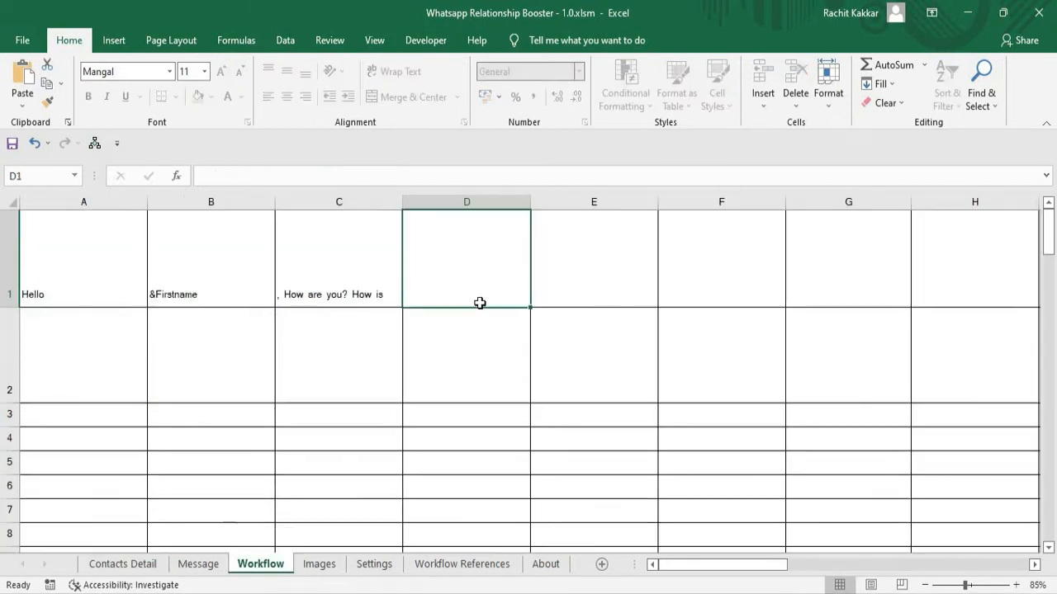
type("&Detail1")
key("Tab")
Enter "? Hope they are doing good. How is everyone in " in E1 as the following message part.
type("? Hope they are doing good. How is ")
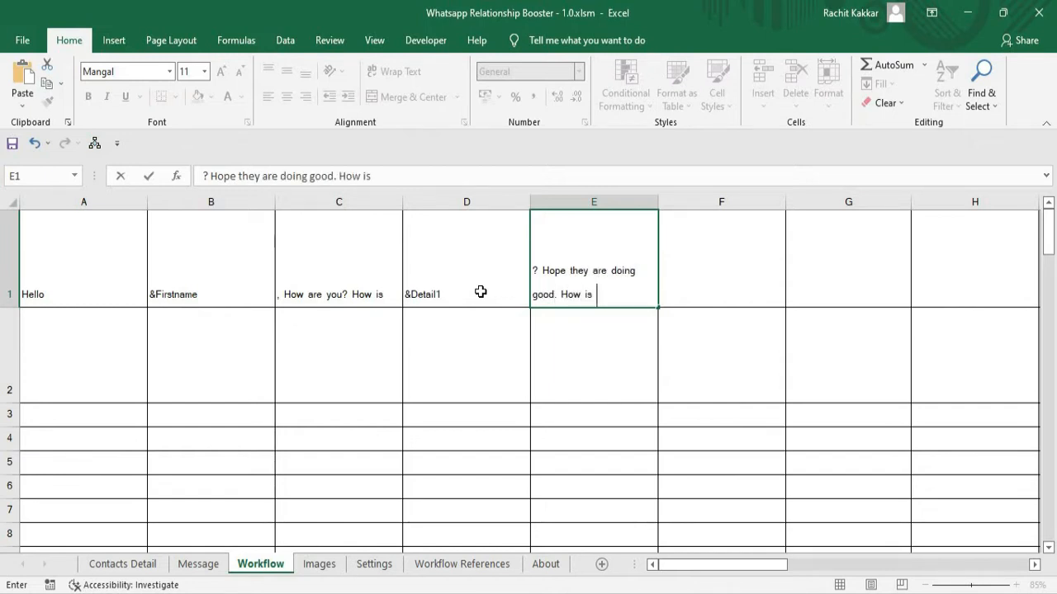
type("everyone in")
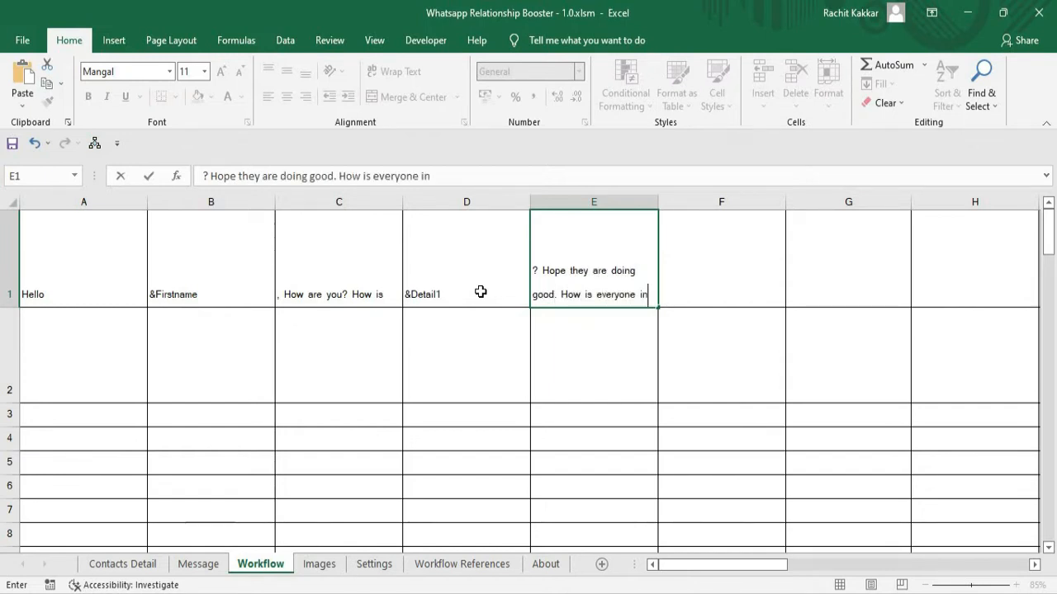
Check the City column's heading on Contacts Detail, then enter the placeholder "&Detail2" in F1 and "?" in G1 of the Workflow sheet.
left_click(107, 562)
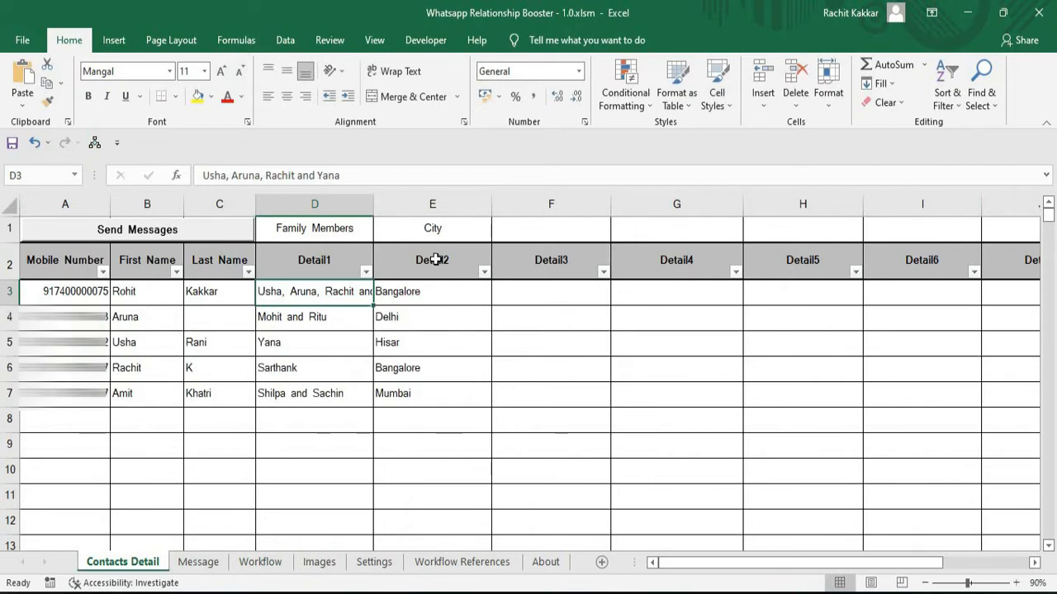
left_click(260, 562)
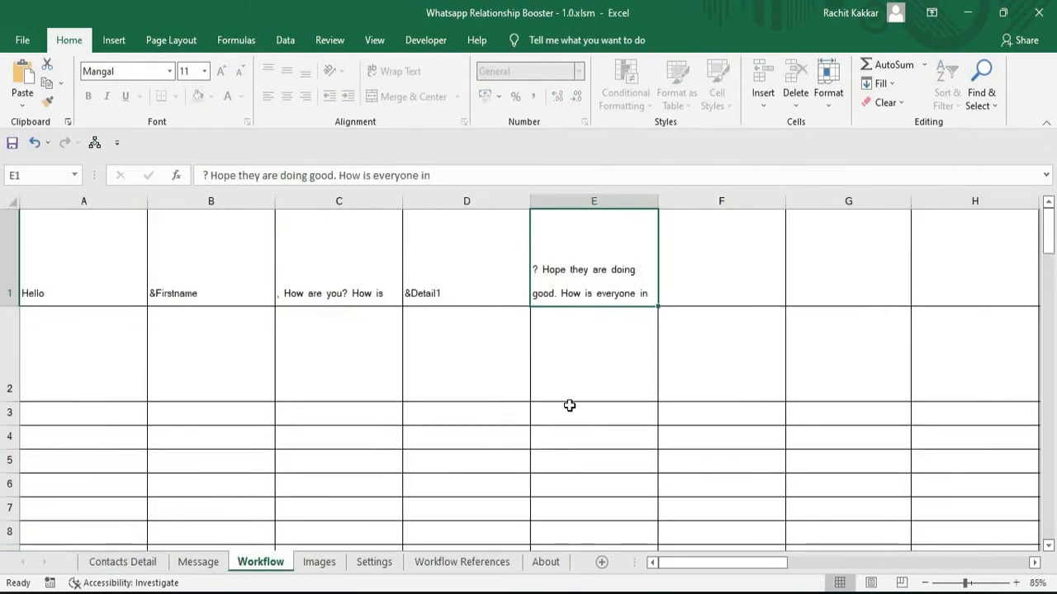
left_click(706, 300)
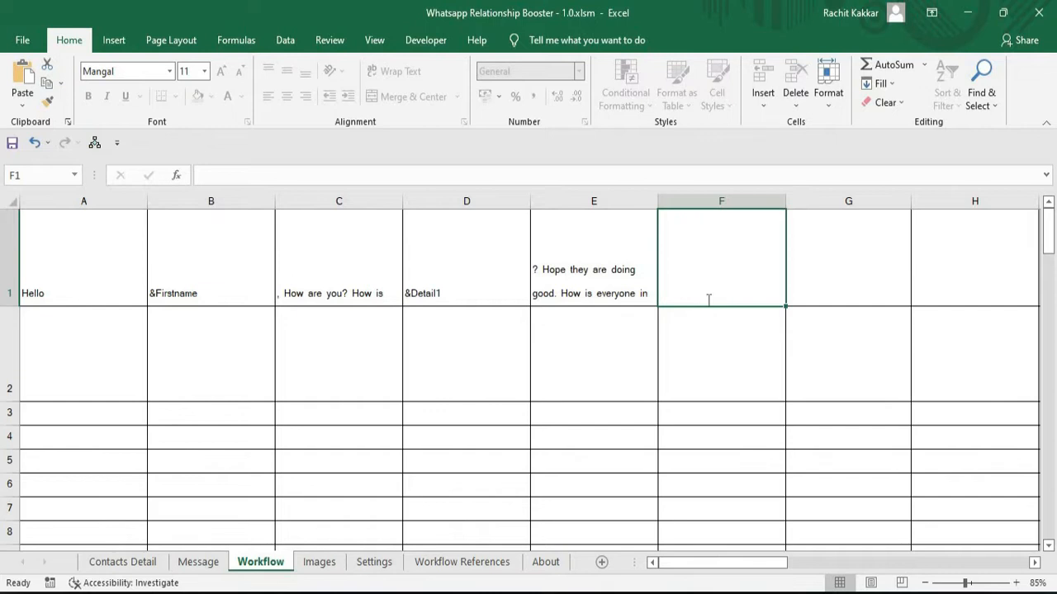
type("&Detail2")
key("Return")
key("Up")
key("Right")
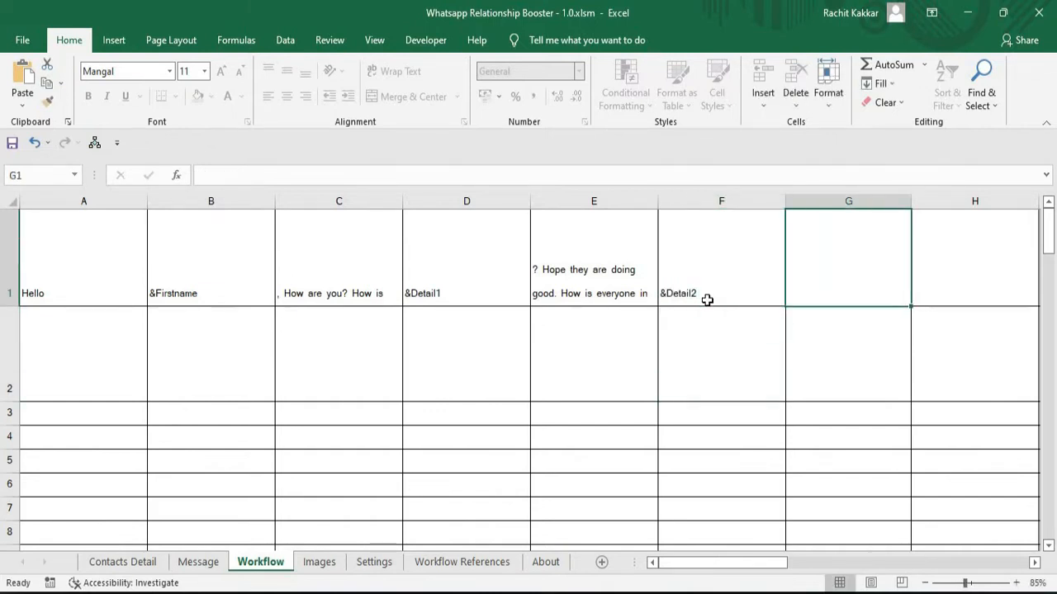
type("?")
key("Return")
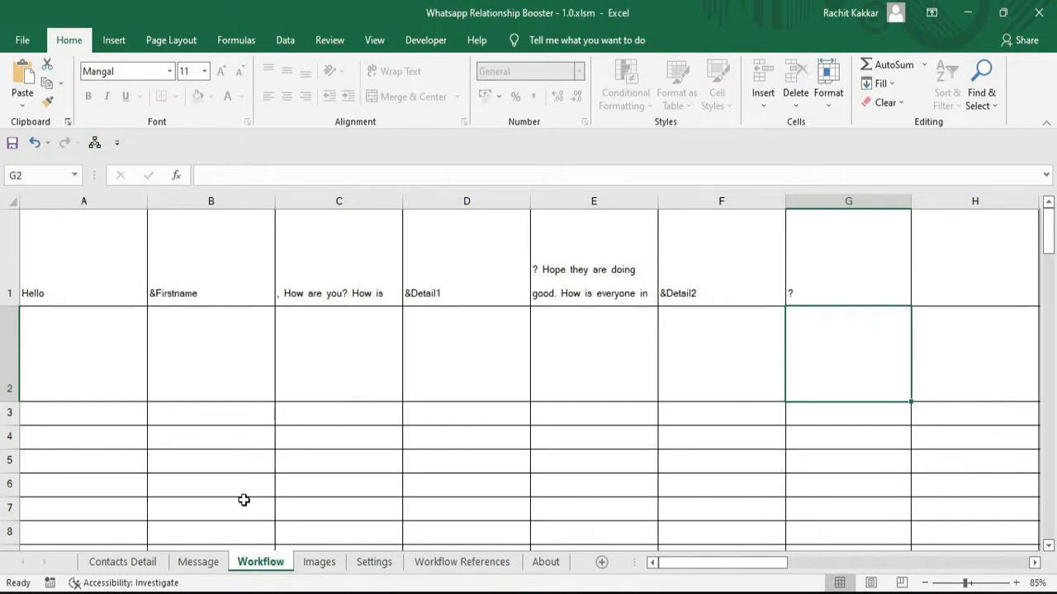
Run Send Messages from the Contacts Detail sheet and send the personalised WhatsApp message to all five contacts.
left_click(140, 562)
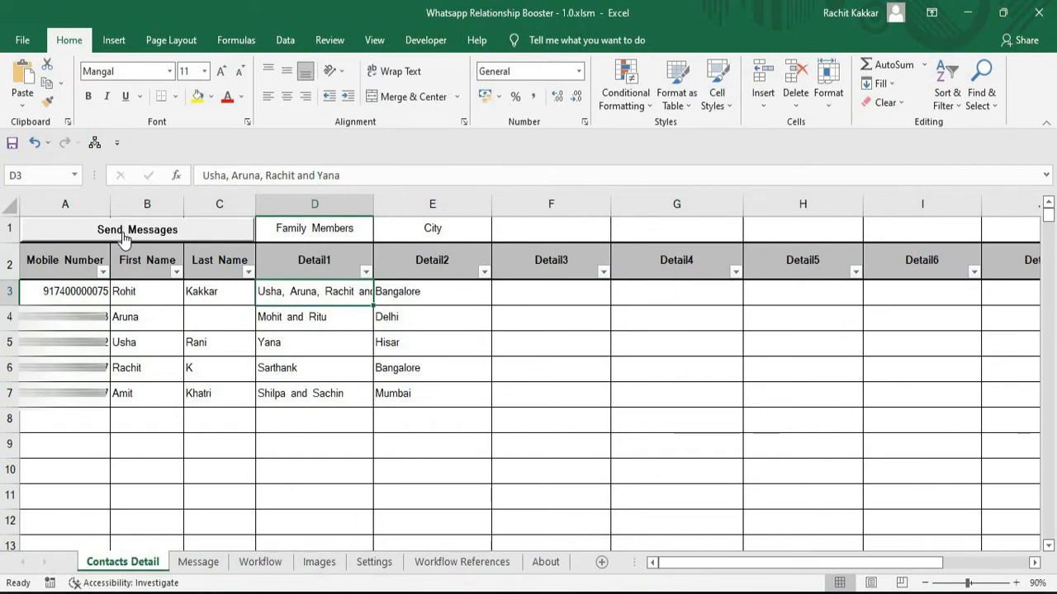
left_click(122, 232)
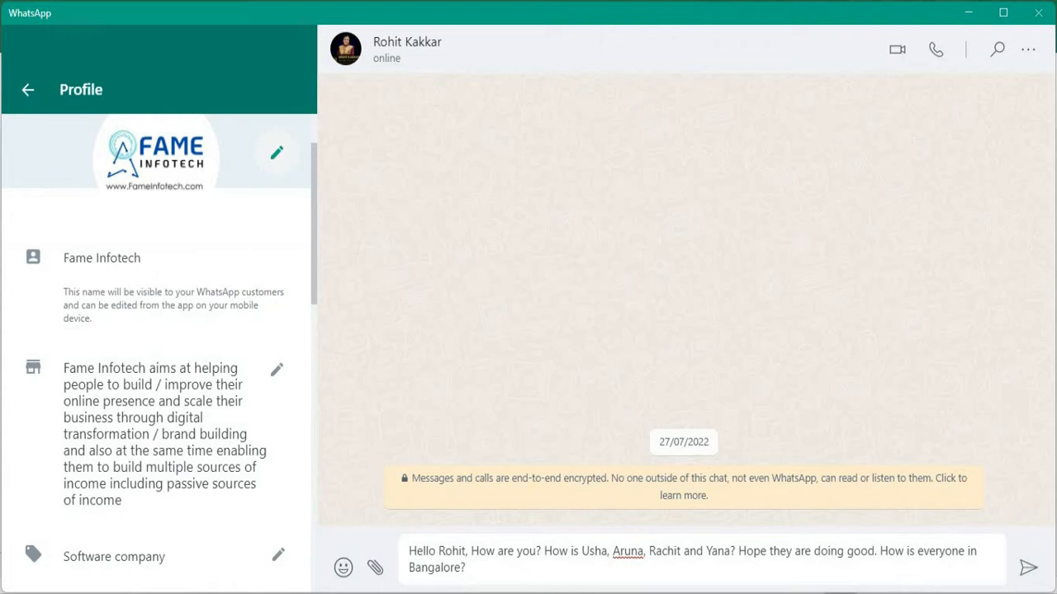
key("Return")
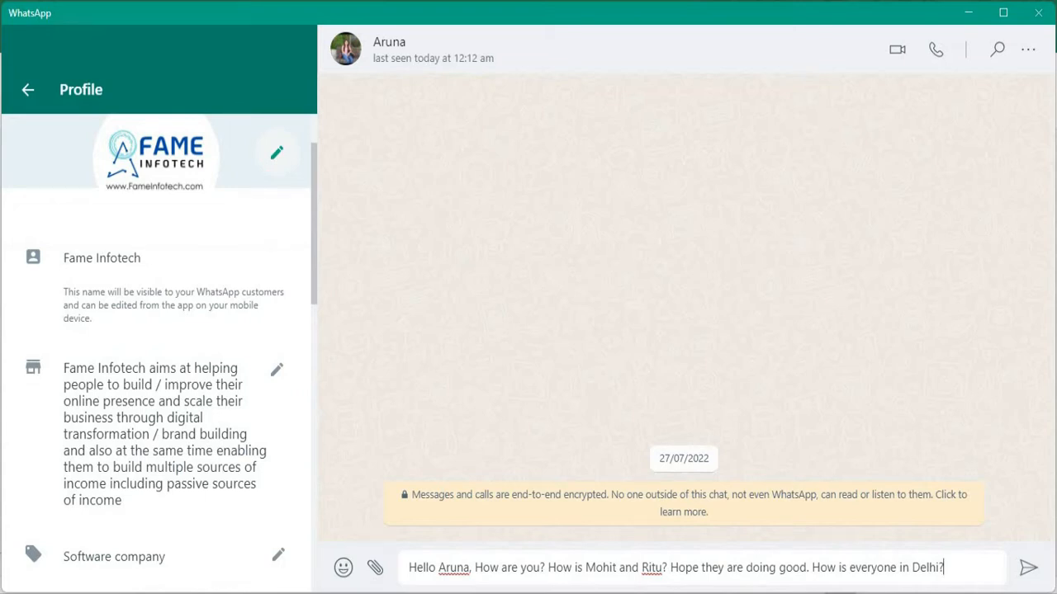
key("Return")
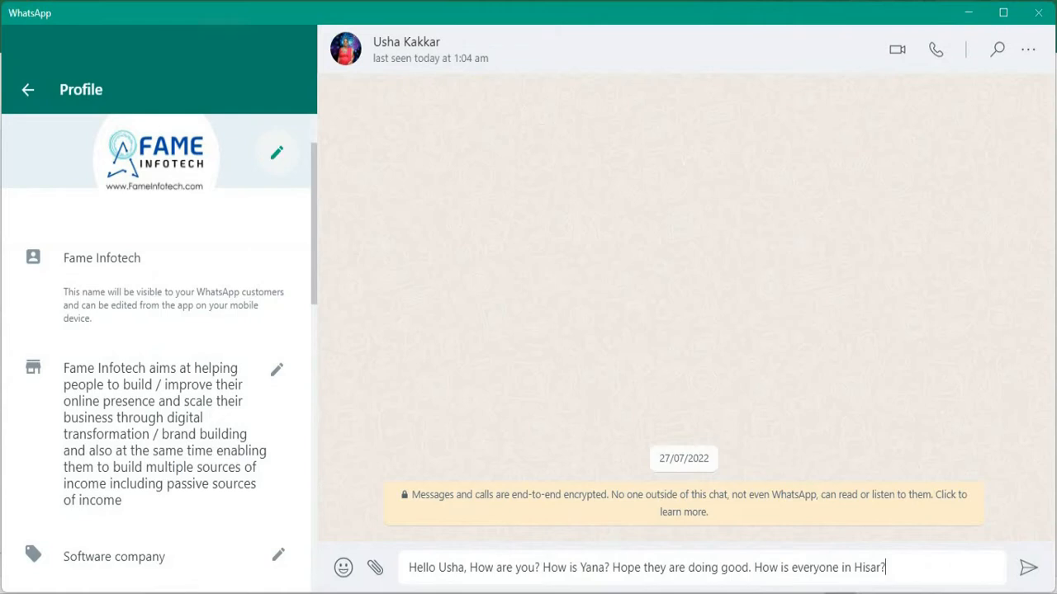
key("Return")
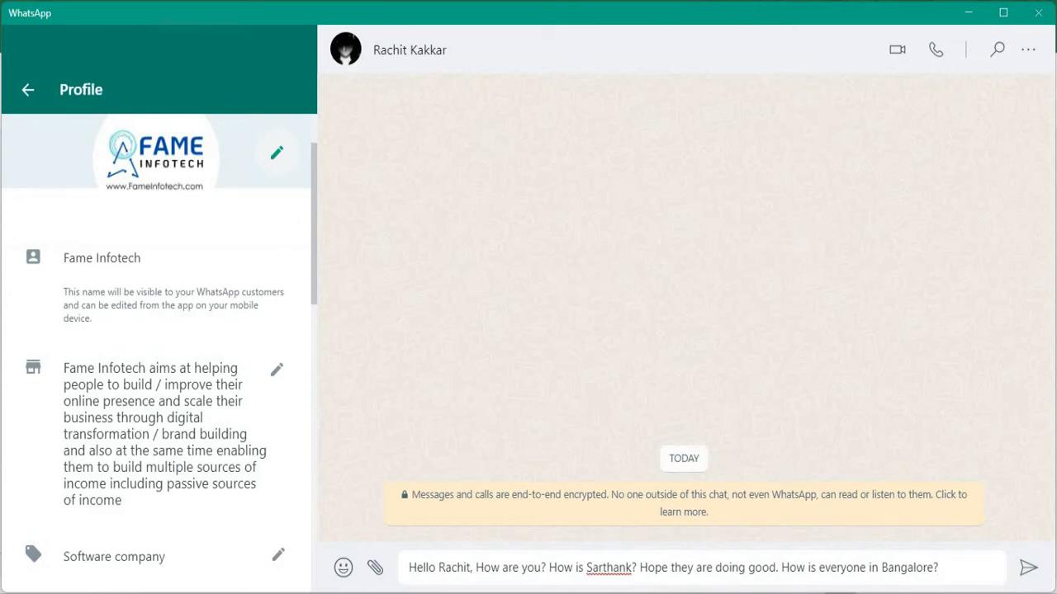
key("Return")
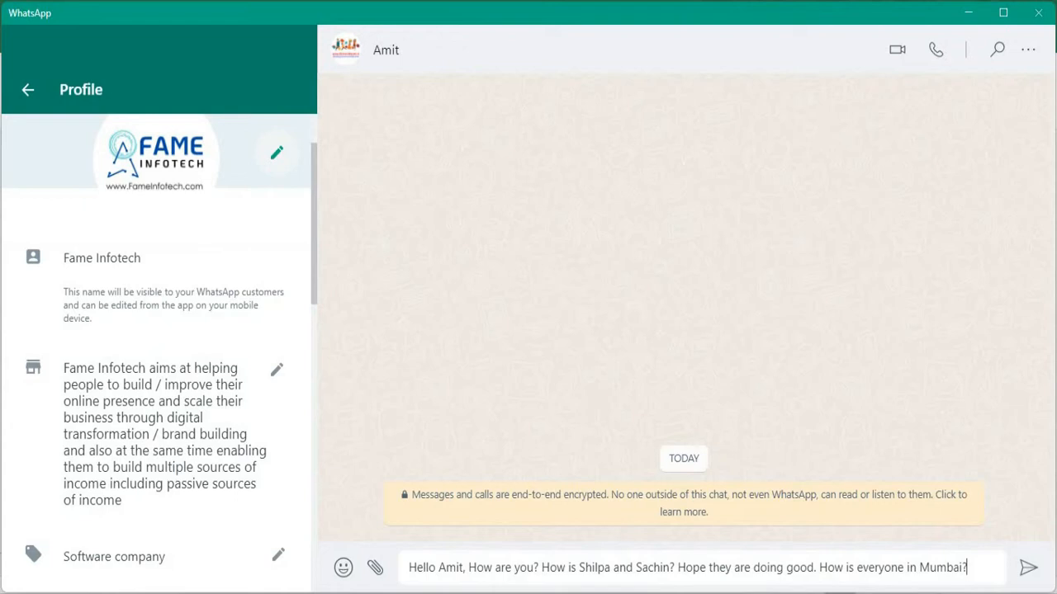
key("Return")
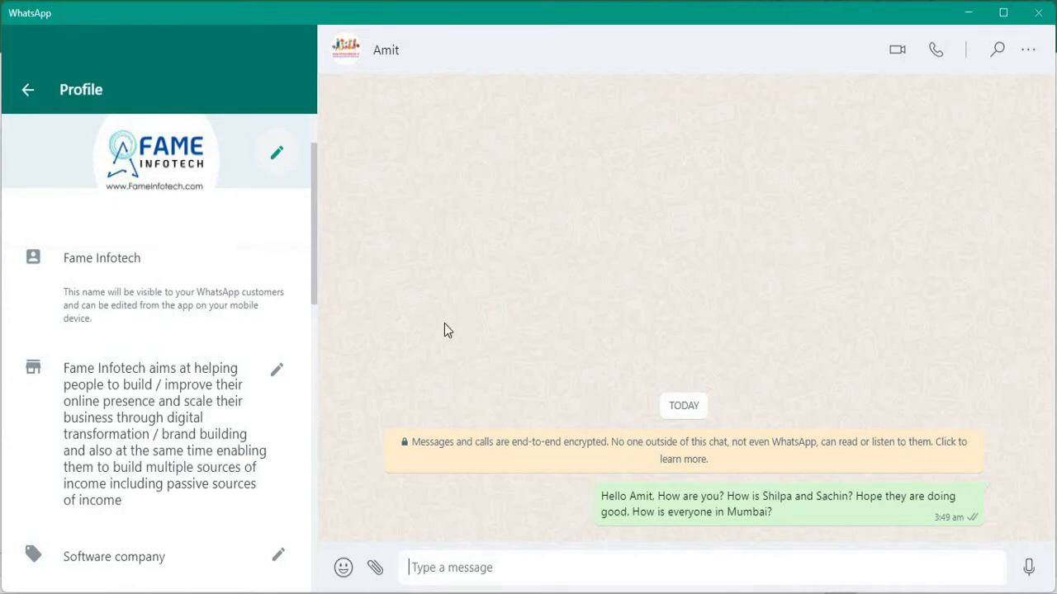
Switch back to the Excel workbook and enter the heading "Profession" in F1 above Detail3 on Contacts Detail.
key("alt+Tab")
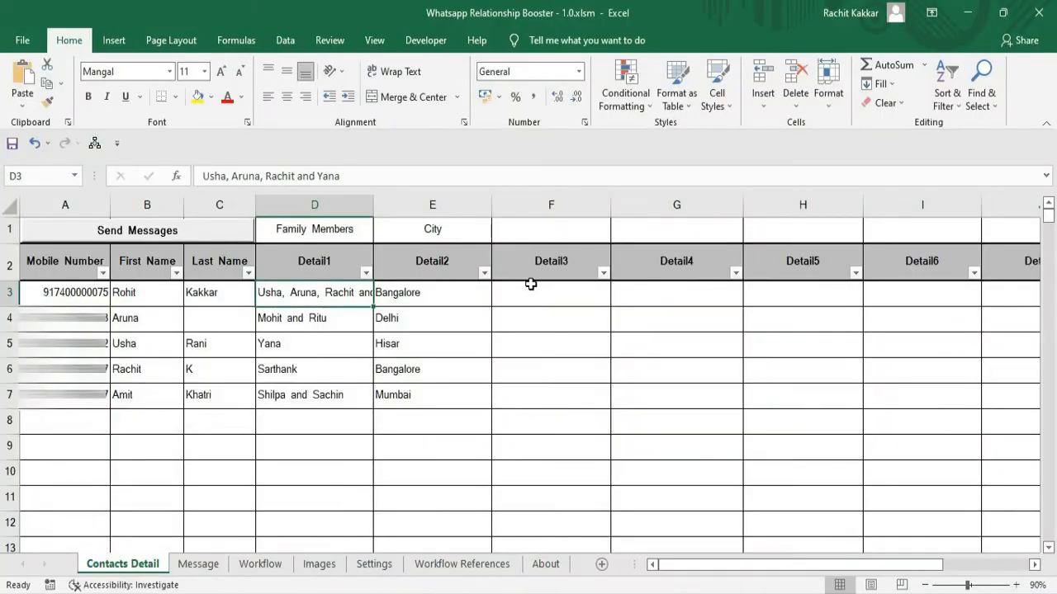
left_click(524, 233)
type("Pr")
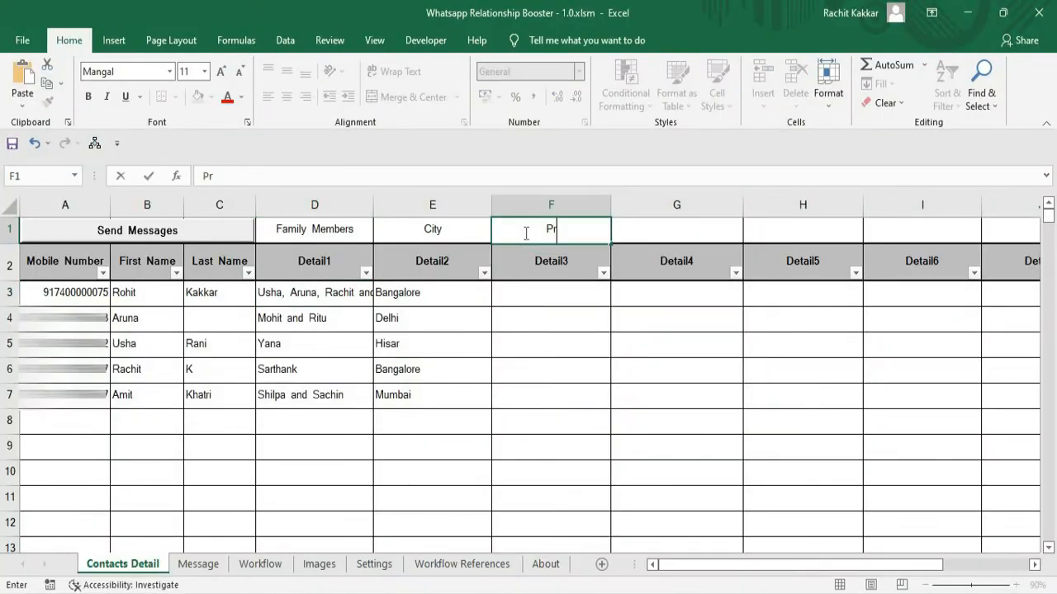
type("ofession")
key("Return")
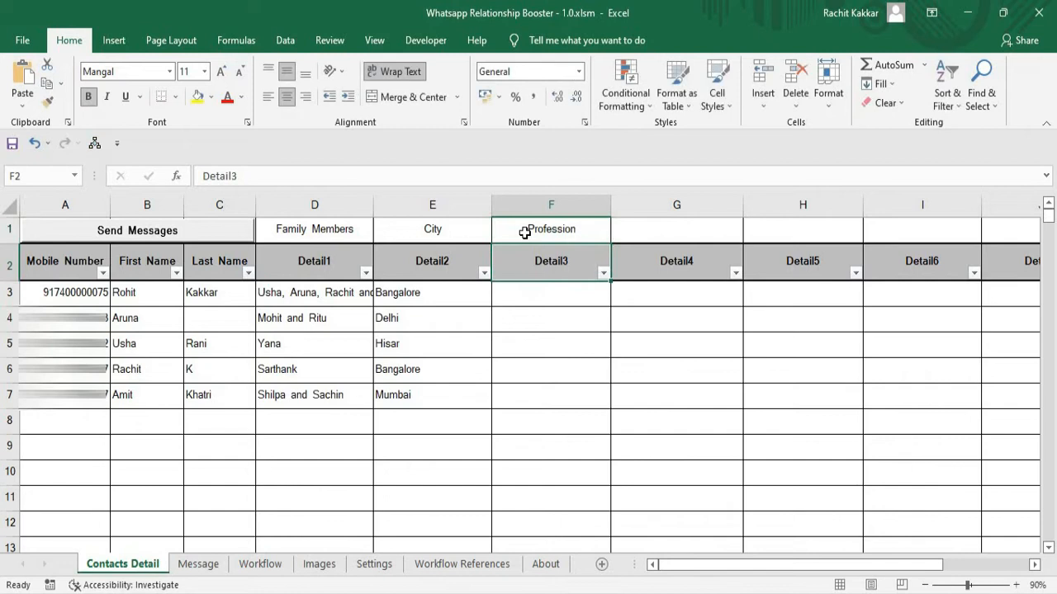
key("Return")
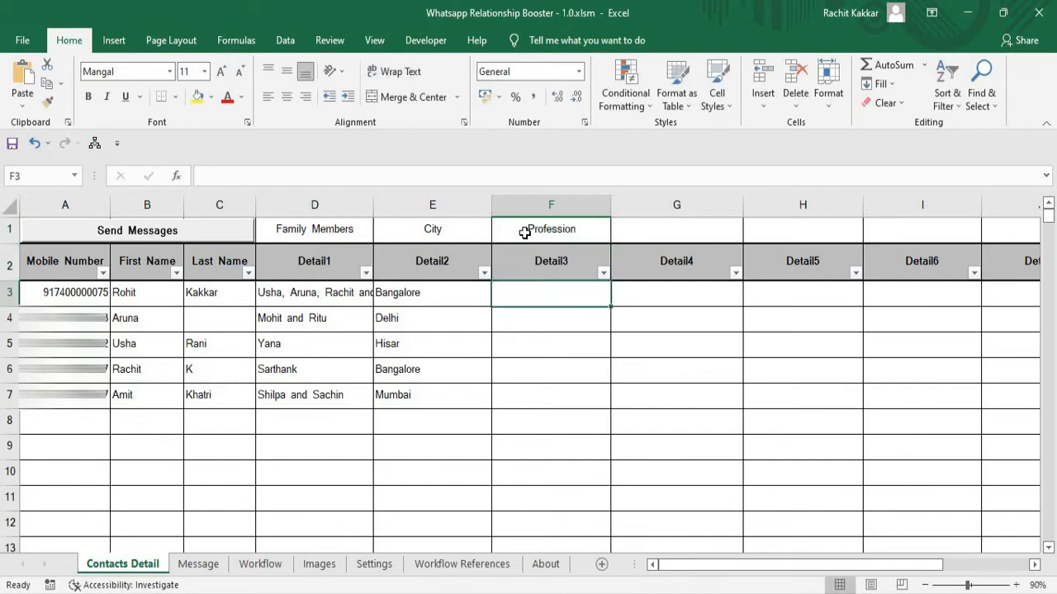
Enter "online business" in F3 as the first contact's profession.
type("On")
key("BackSpace")
key("BackSpace")
type("onik")
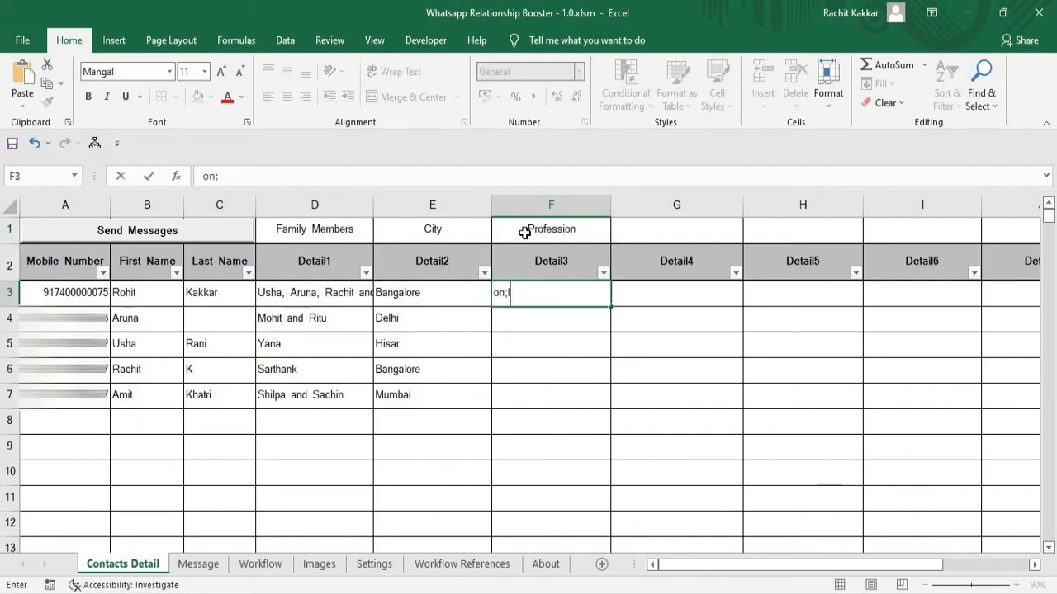
key("BackSpace")
key("BackSpace")
type("line business")
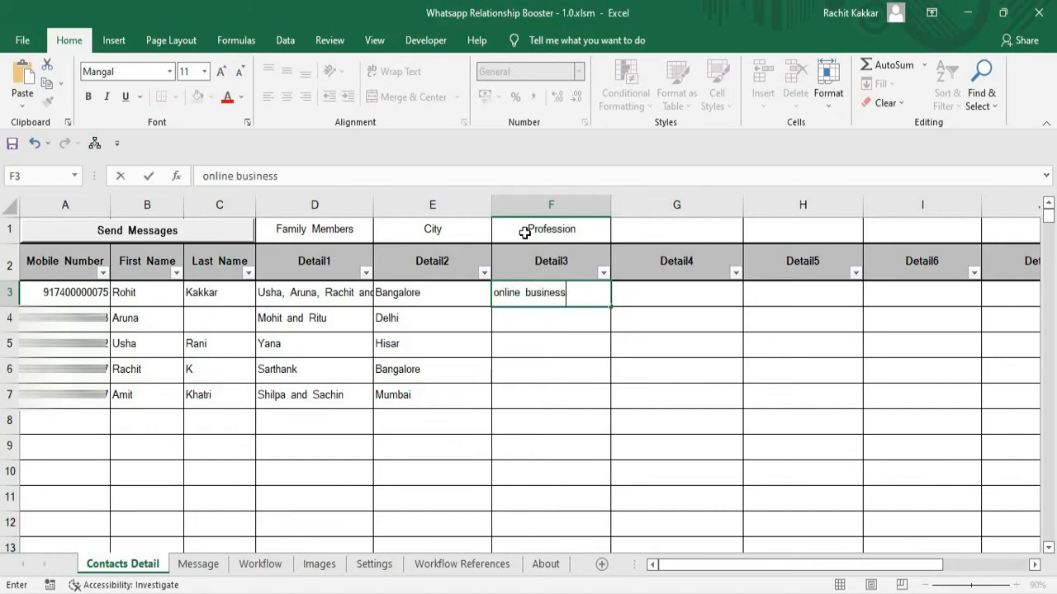
key("Return")
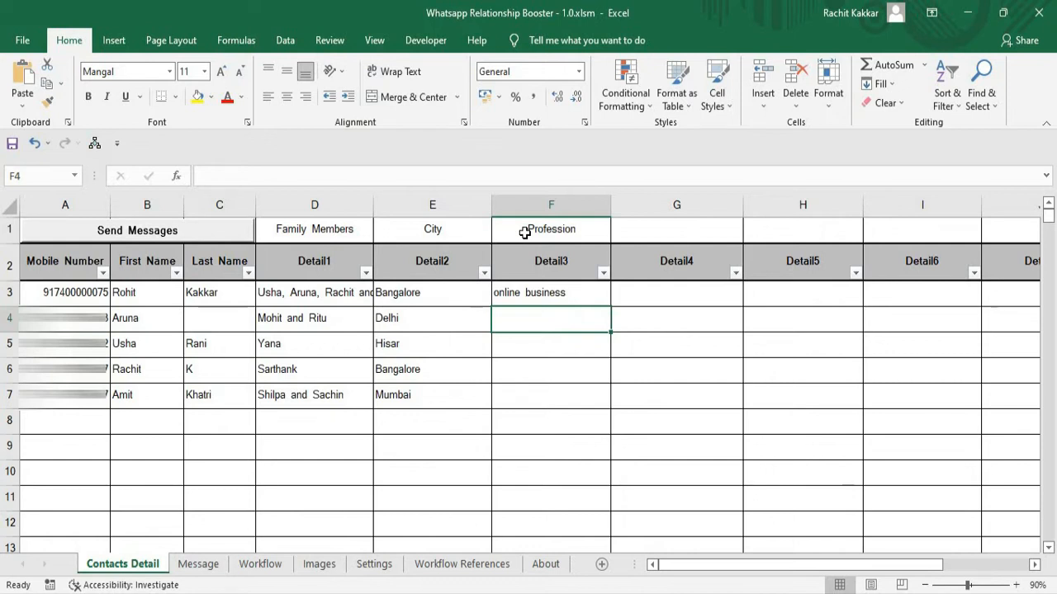
Enter the professions "teaching job" in F4 and "marbles business" in F5.
type("teach")
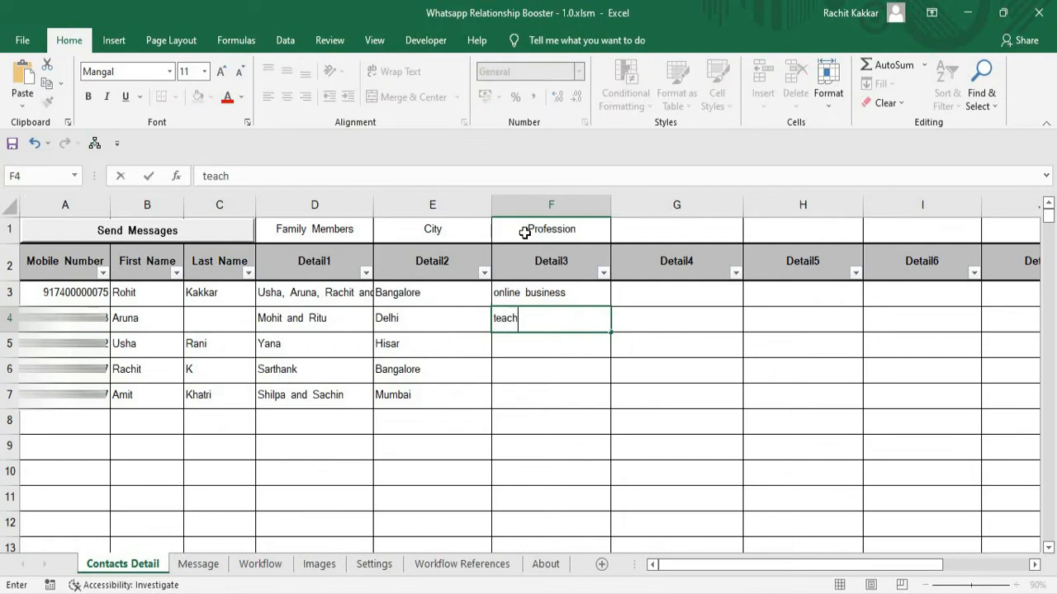
type("ing job")
key("Return")
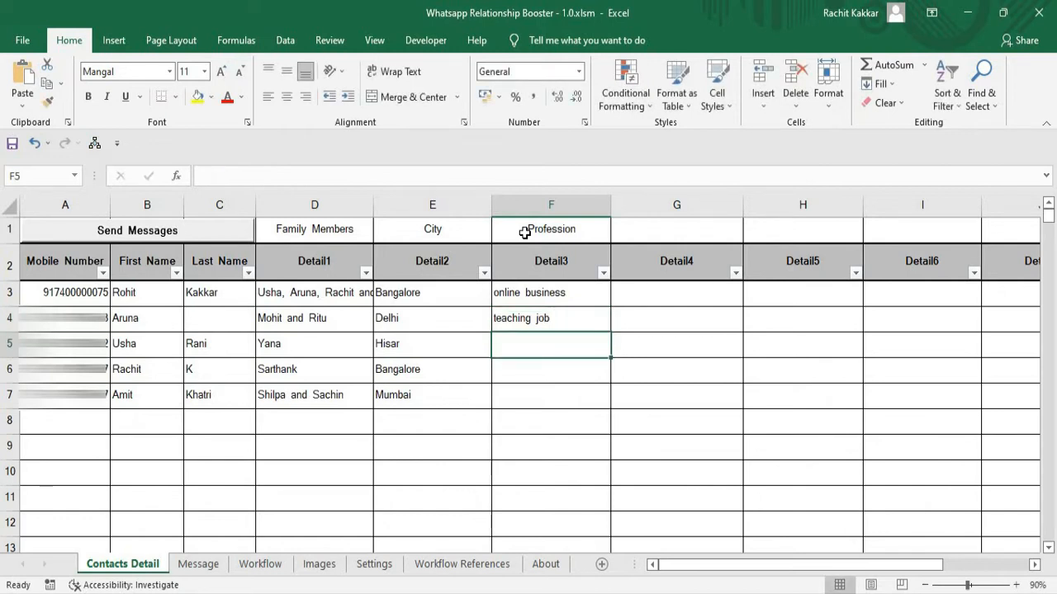
type("marbles business")
key("Return")
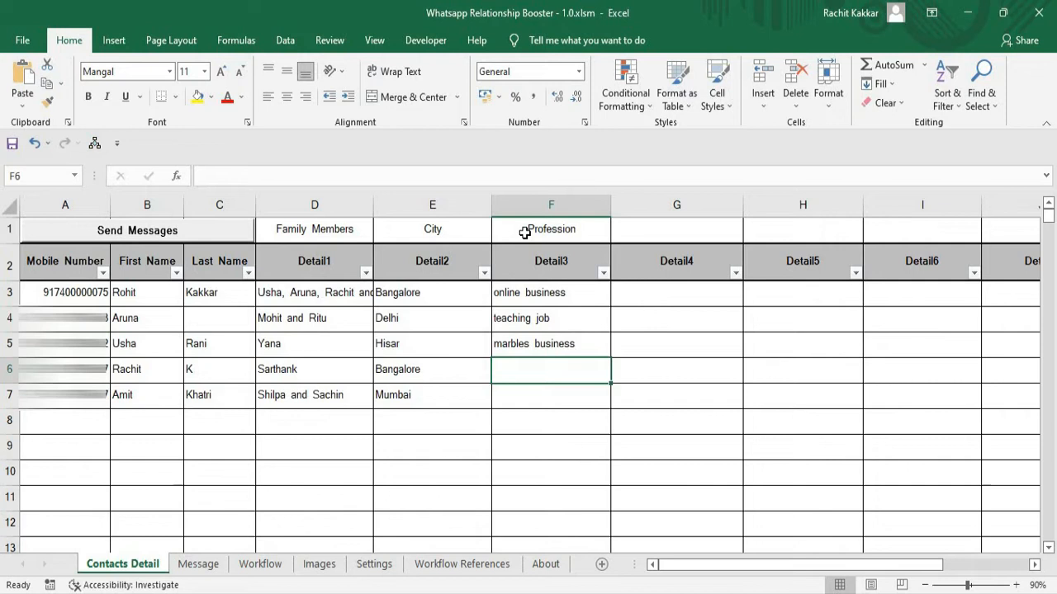
Fill the last two contacts' professions with "family life" in F6 and "job in wipro" in F7.
type("fa")
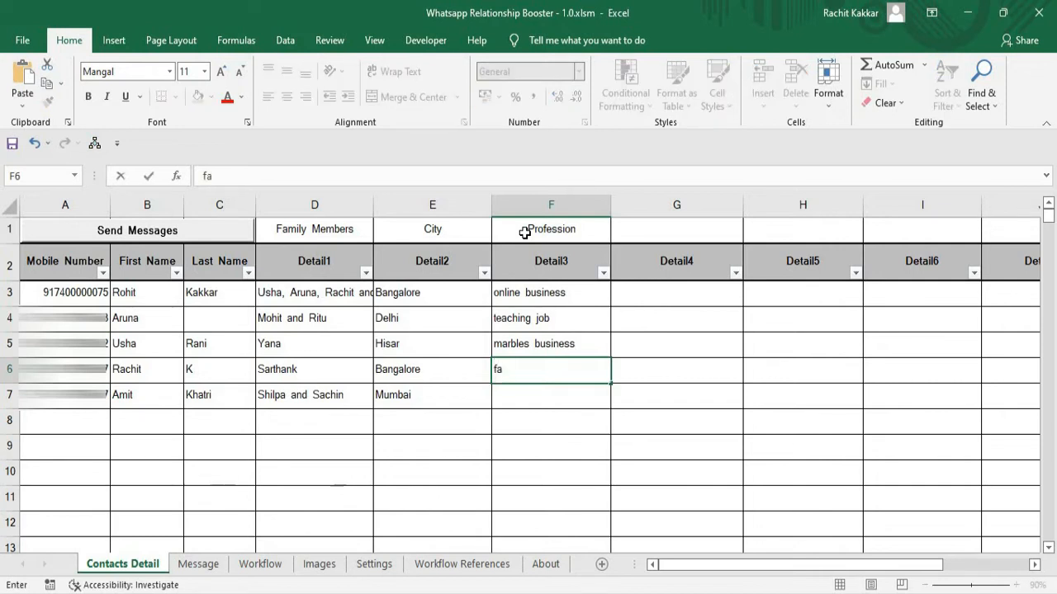
type("mily life")
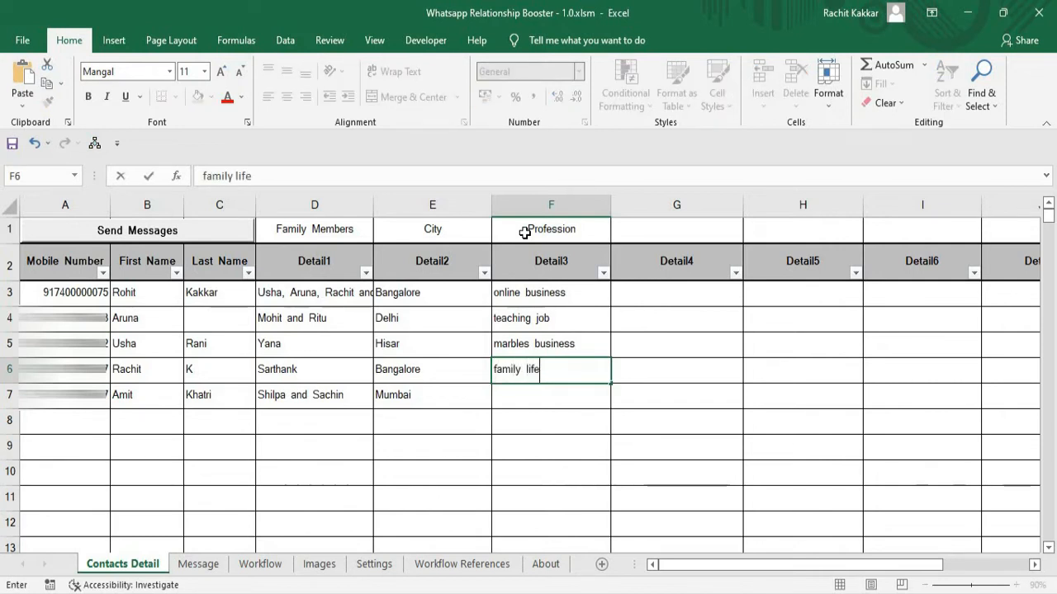
key("Return")
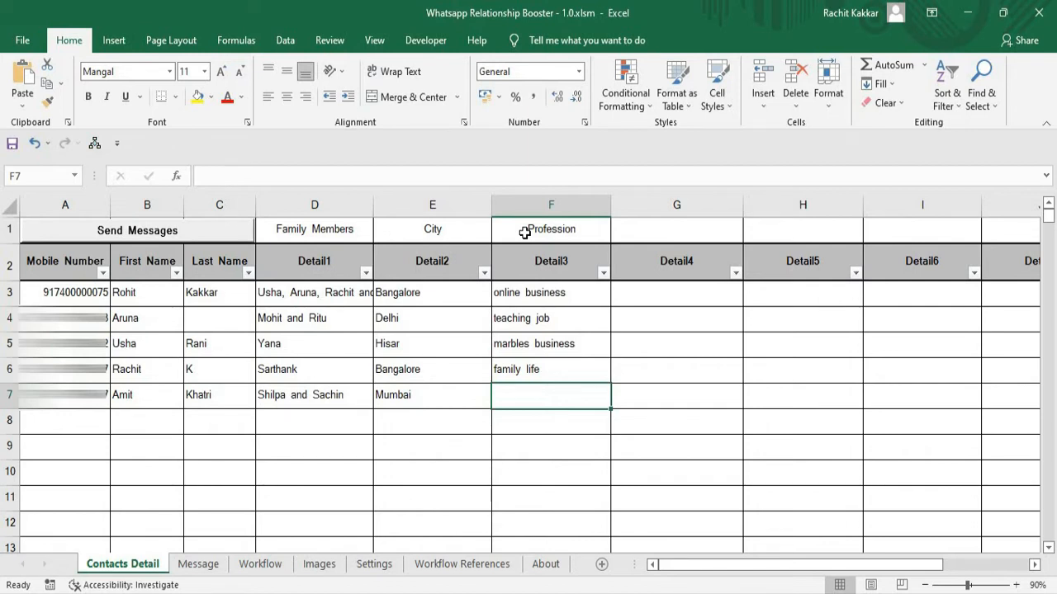
type("job i")
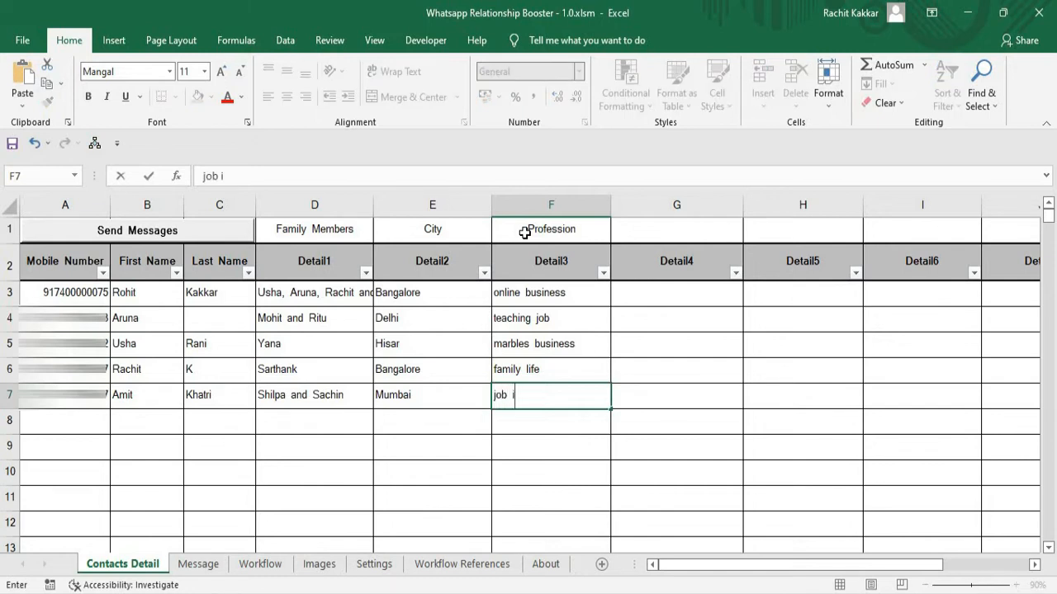
type("n wipro")
key("Return")
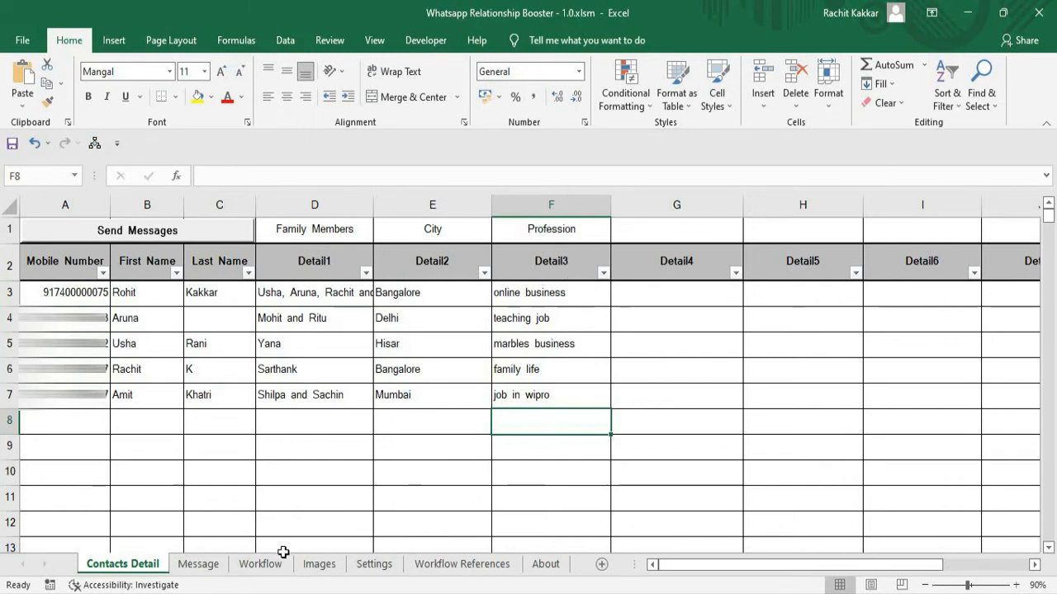
Extend the G1 text on the Workflow sheet to read "? How is your ".
left_click(261, 563)
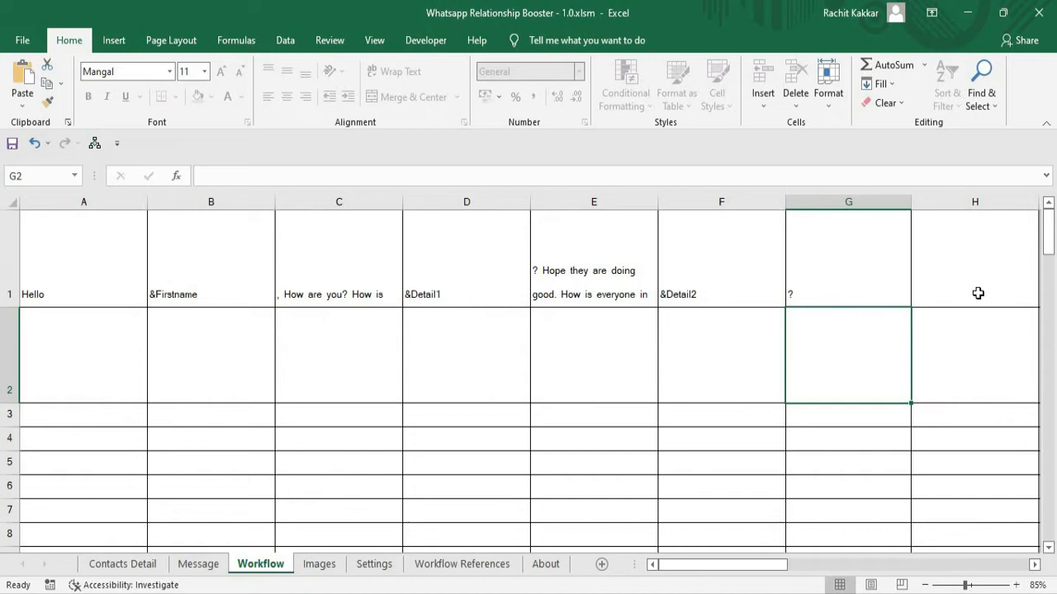
left_click(949, 294)
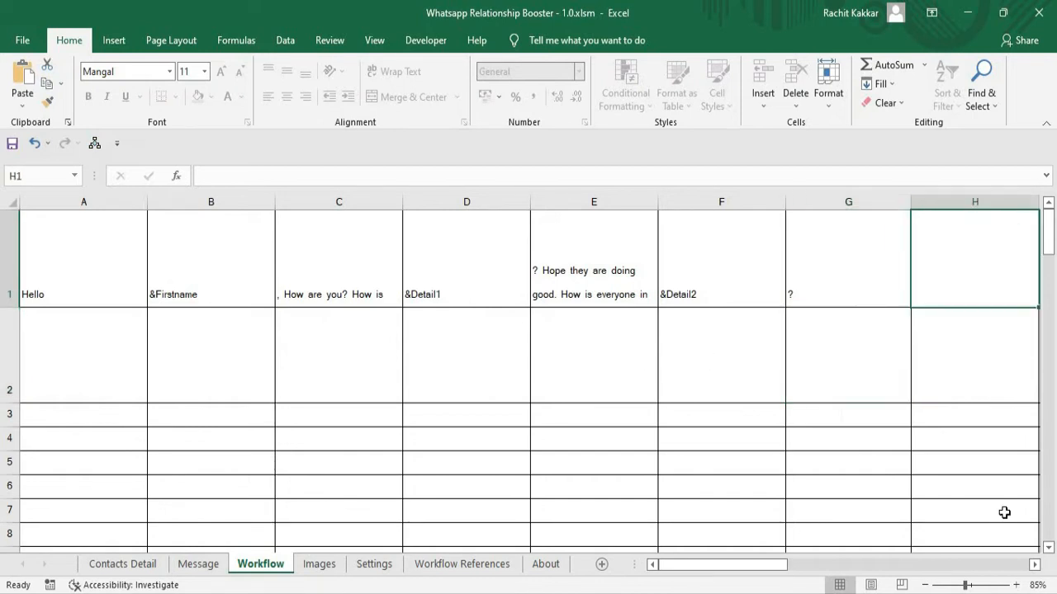
left_click(1035, 566)
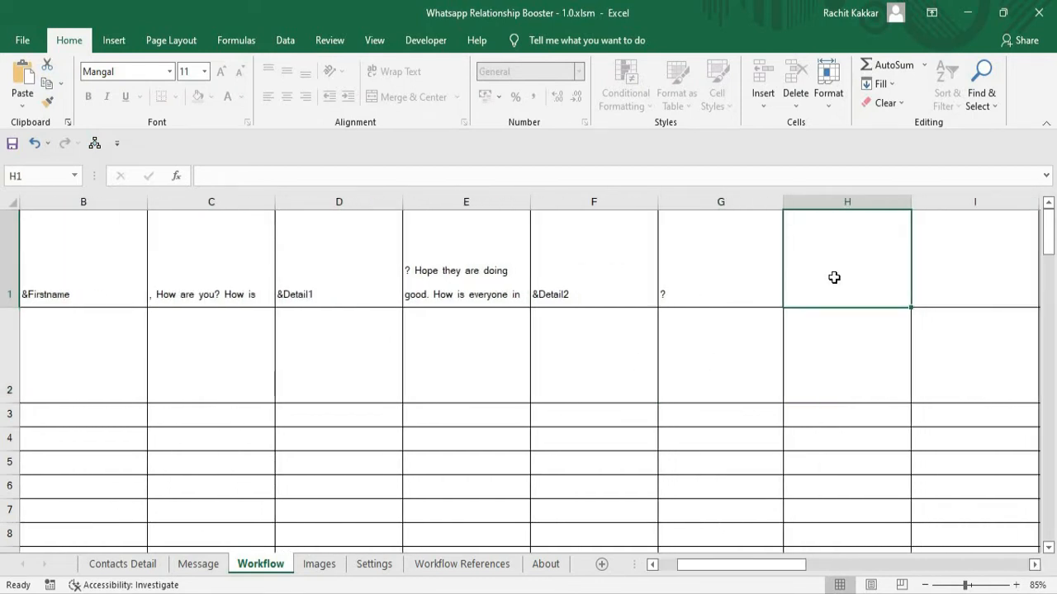
left_click(1035, 567)
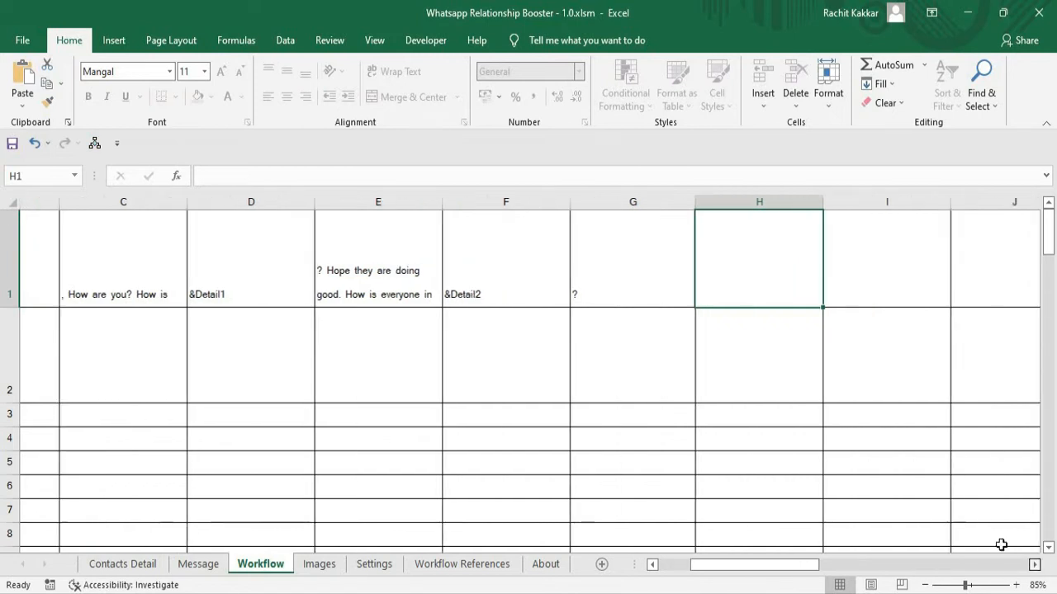
double_click(592, 299)
type("Ho")
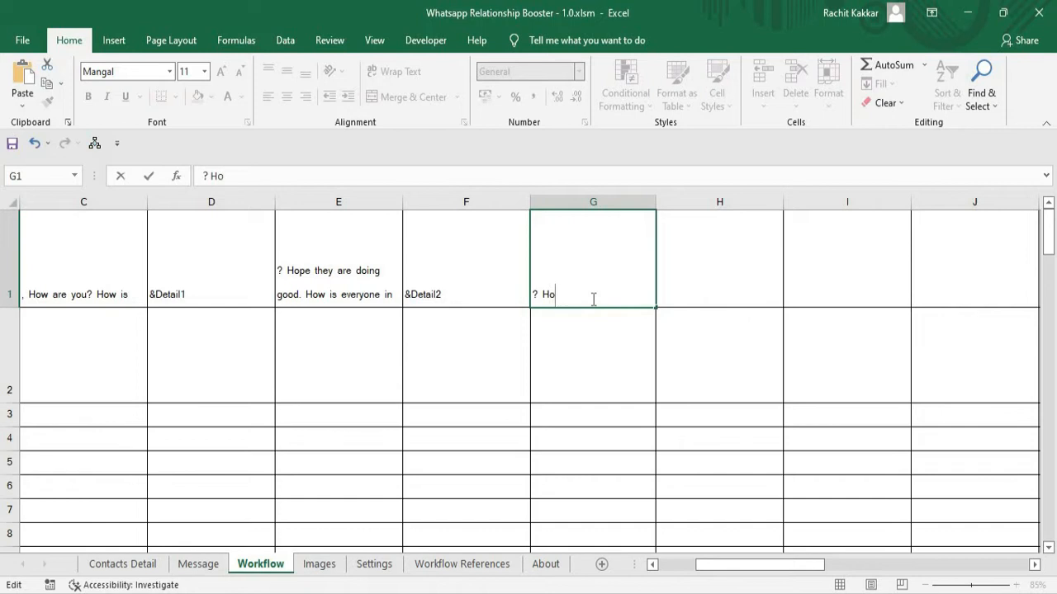
type("w is your")
Continue the workflow message with the placeholder "&Detail3" in H1 and the text " going on?" in I1.
left_click(735, 293)
type("&Detail3")
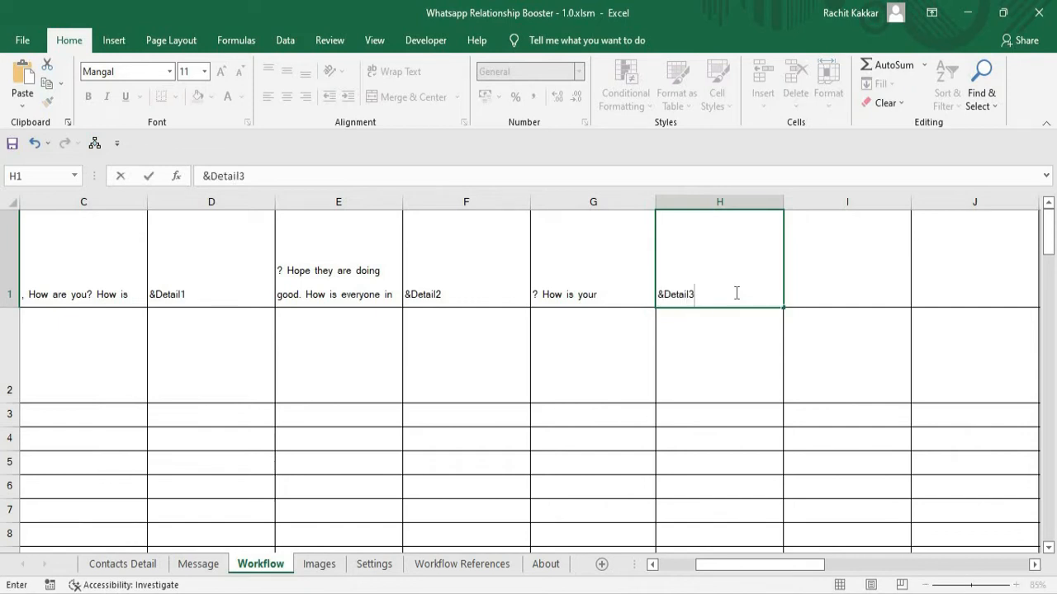
key("Tab")
type("going on?")
key("Return")
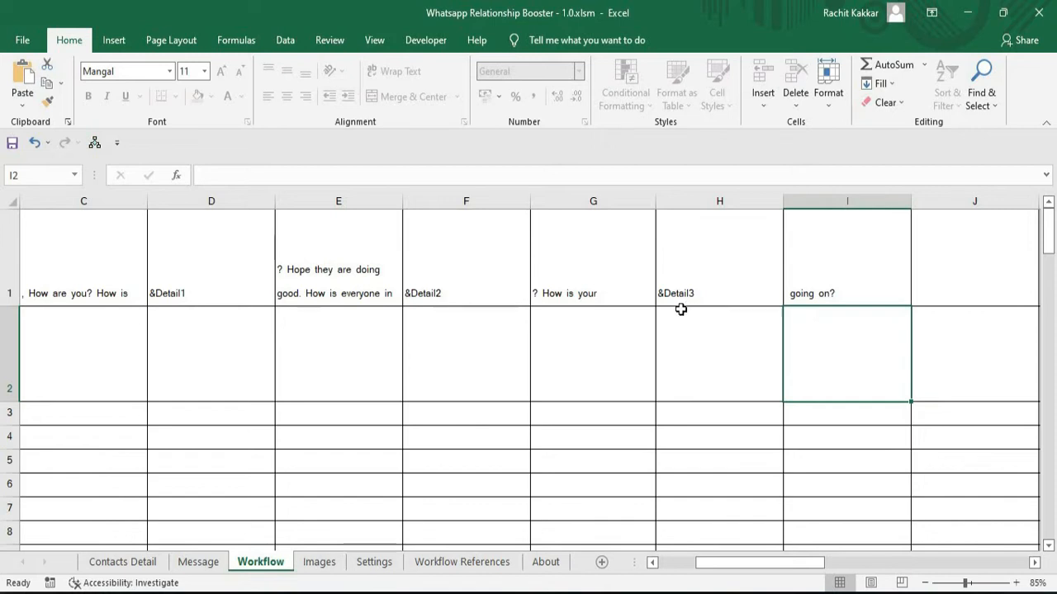
Start sending messages from Contacts Detail and send the profession-extended WhatsApp message to each contact.
left_click(122, 564)
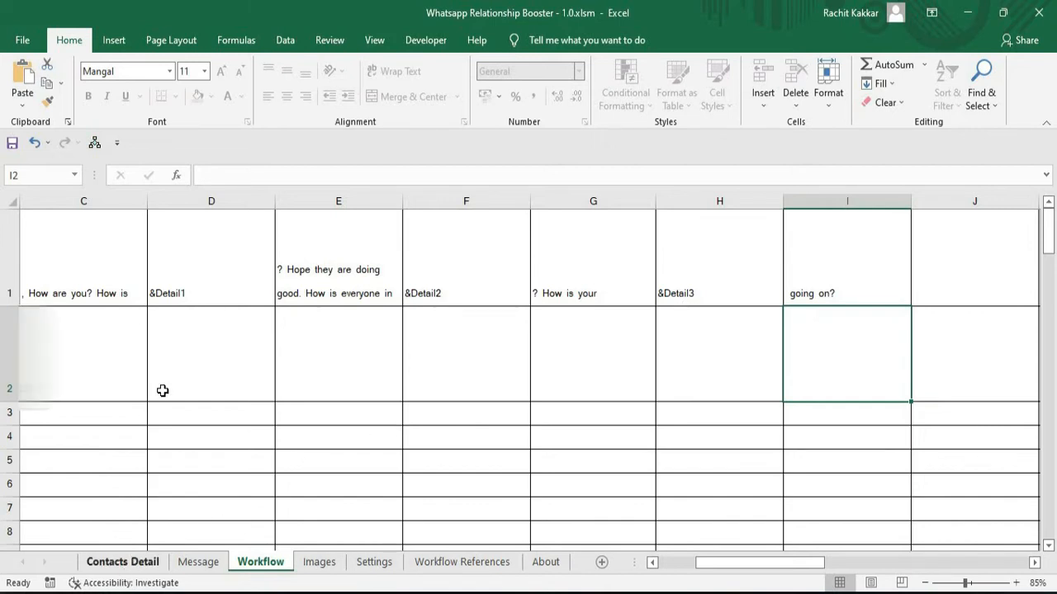
left_click(176, 232)
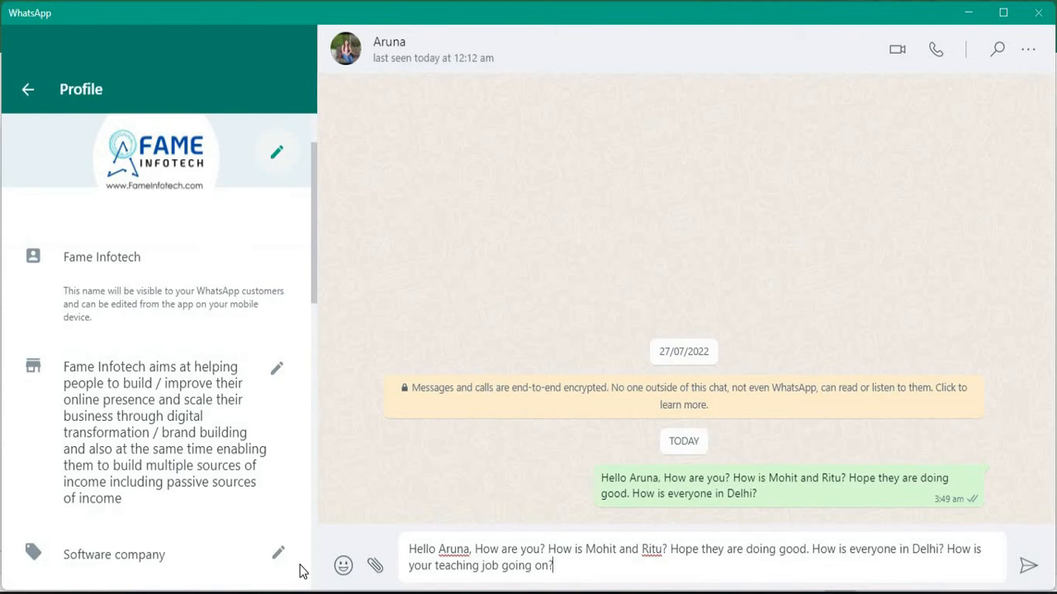
key("Return")
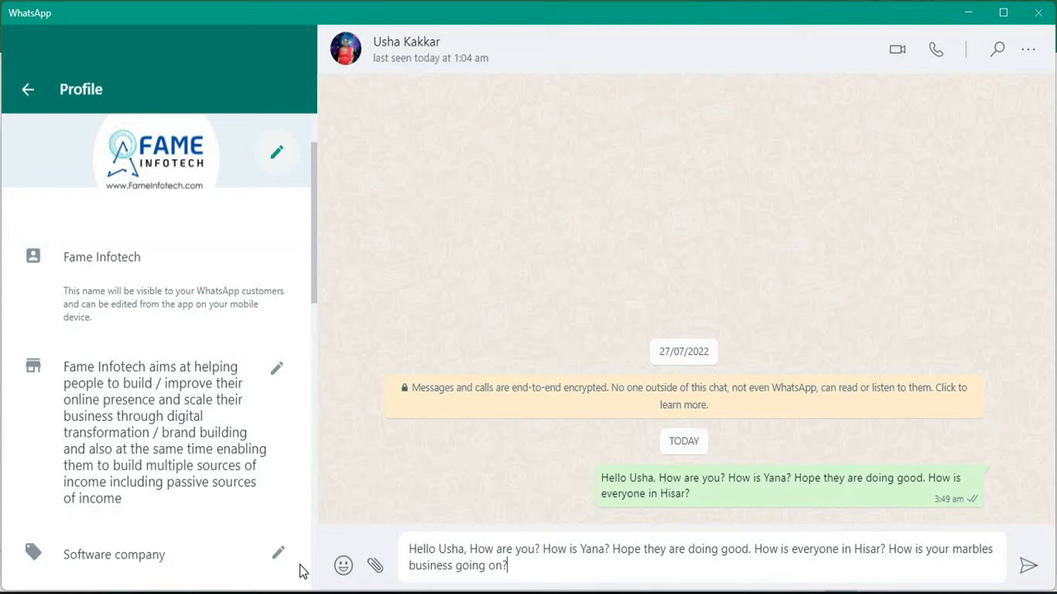
key("Return")
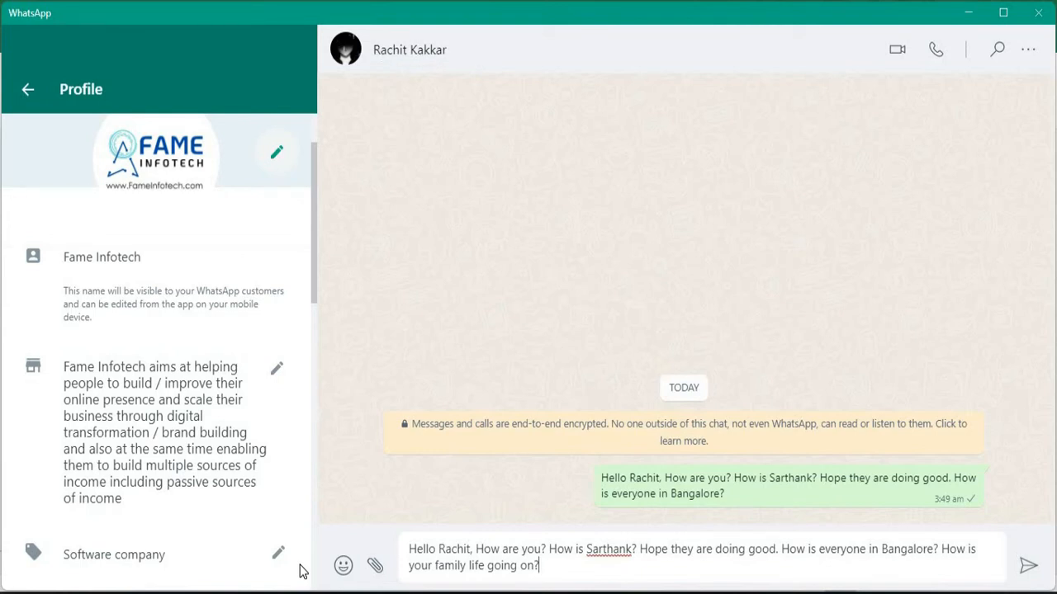
key("Return")
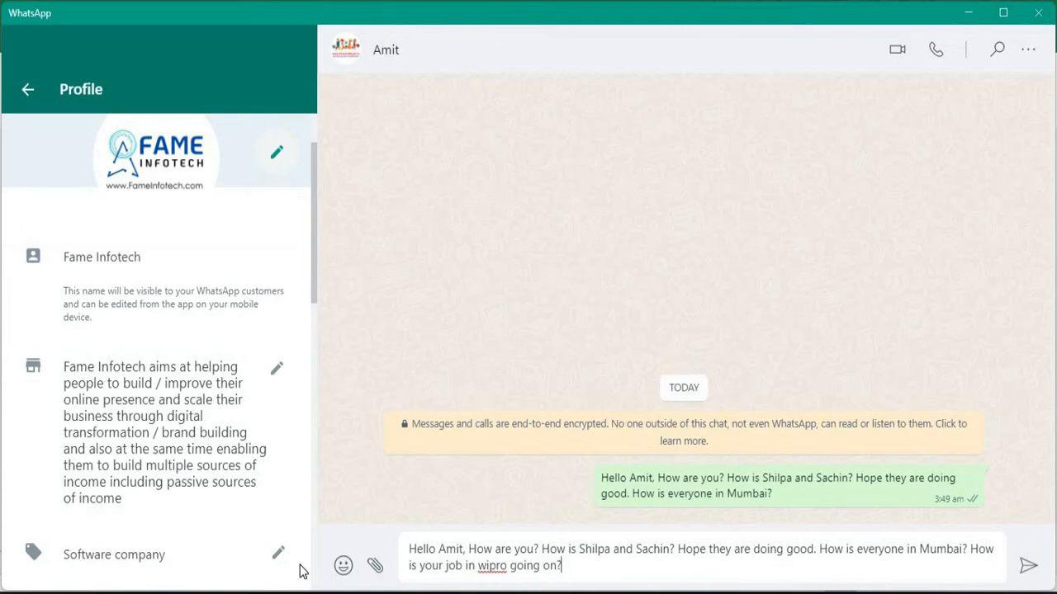
key("Return")
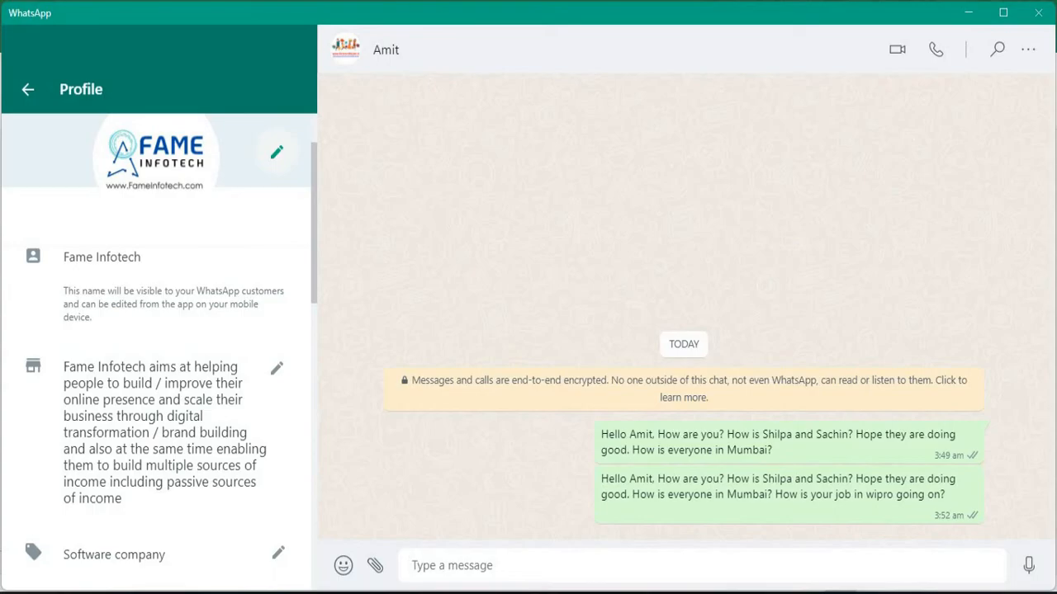
Switch back to the Excel workbook and set "Send what?" on the Settings sheet to Only Photos.
key("alt+Tab")
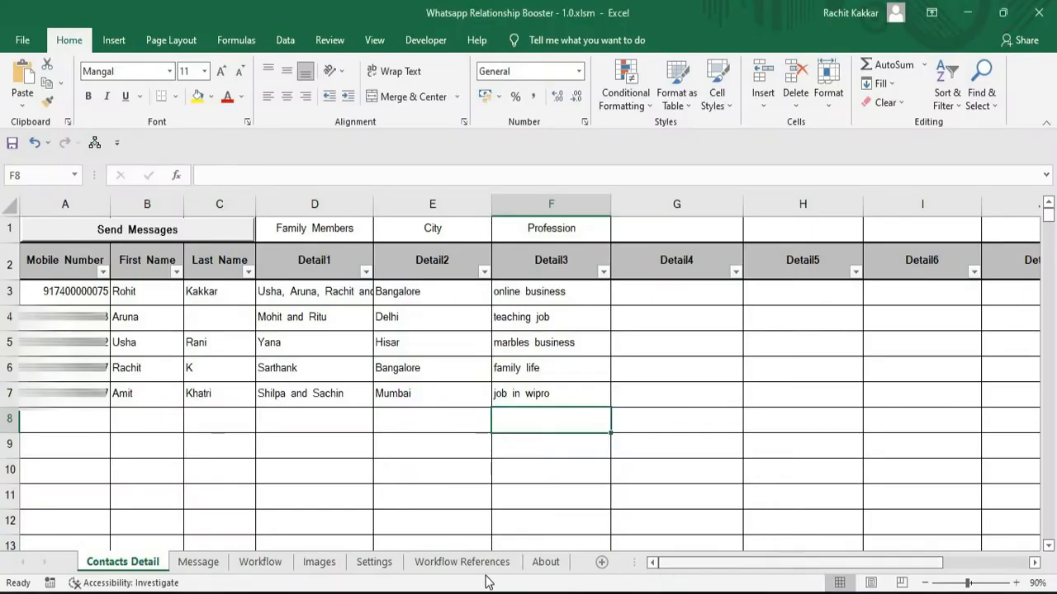
left_click(395, 563)
left_click(462, 261)
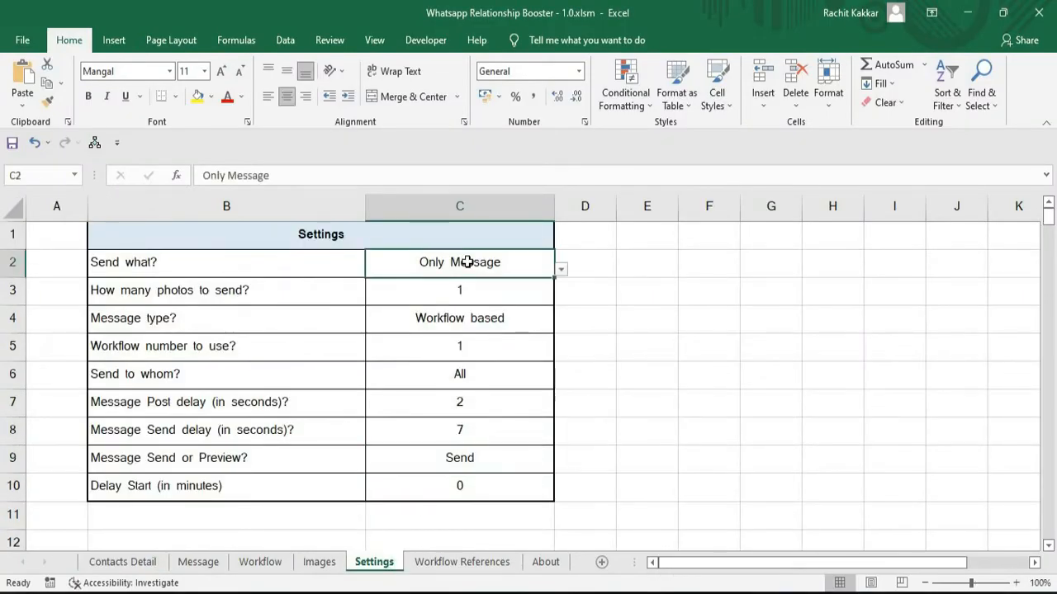
left_click(560, 269)
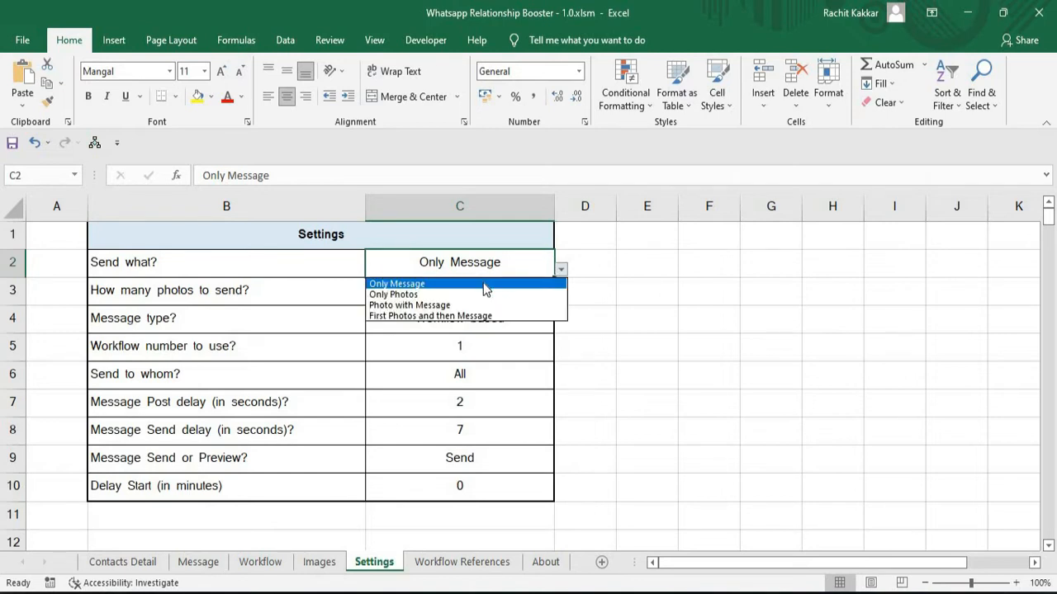
left_click(406, 295)
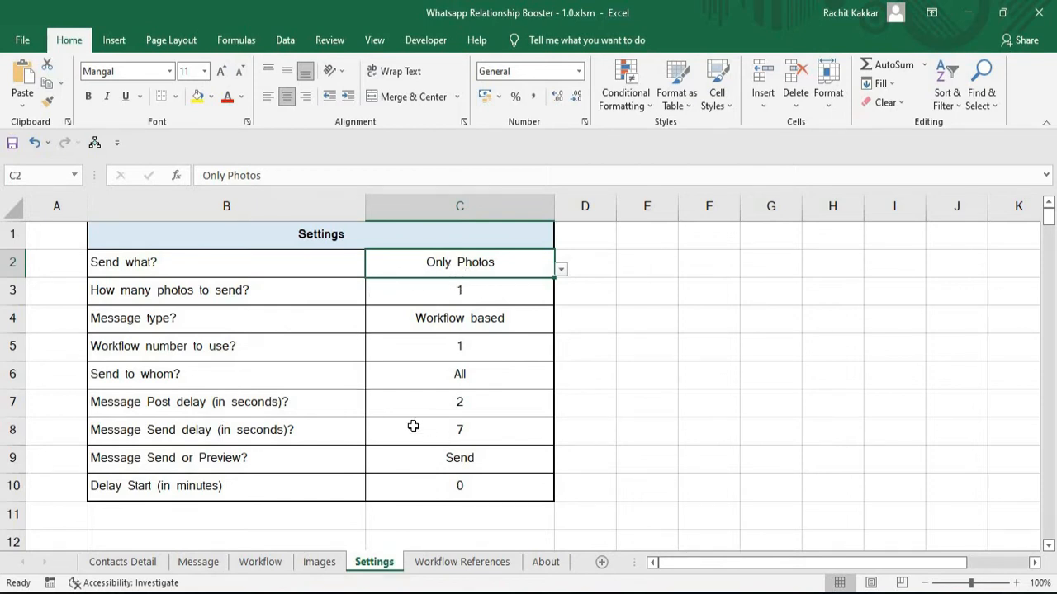
Insert the "Using Technology Build Relationships That Lasts Forever" picture from this device into the Images sheet.
left_click(318, 562)
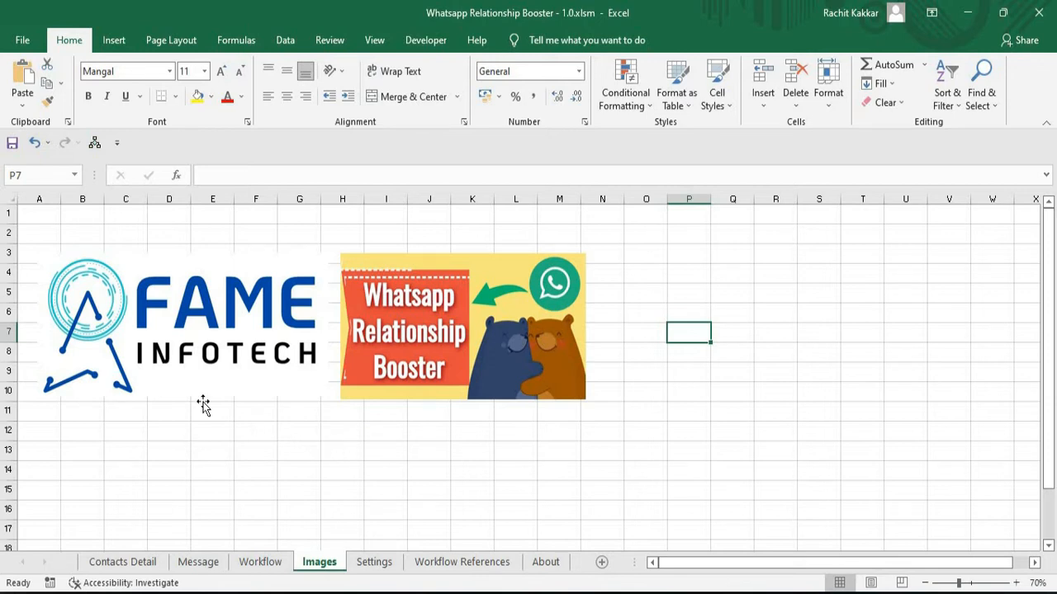
left_click(116, 43)
left_click(190, 102)
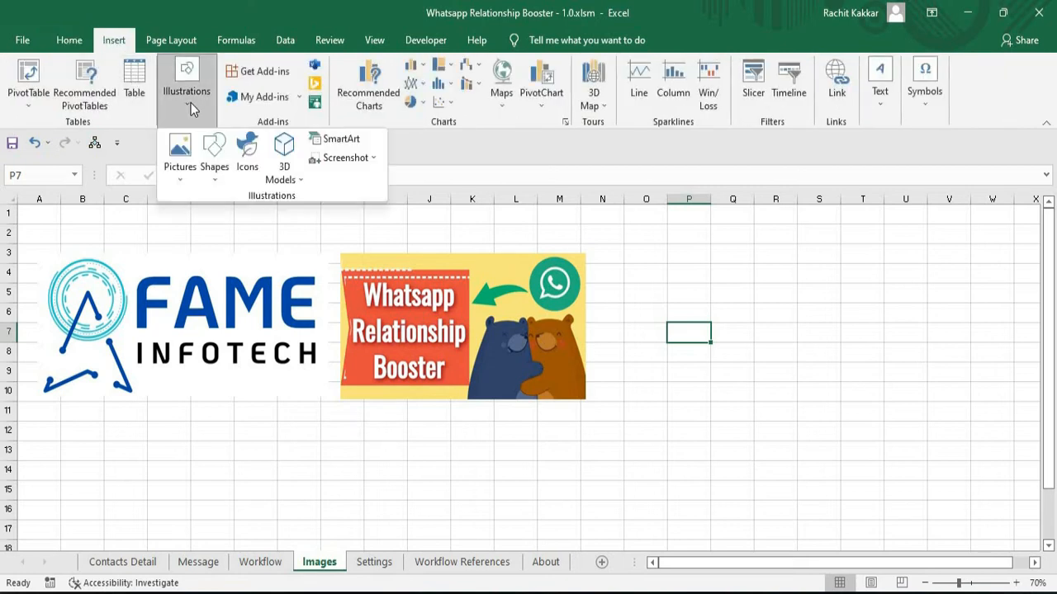
left_click(183, 176)
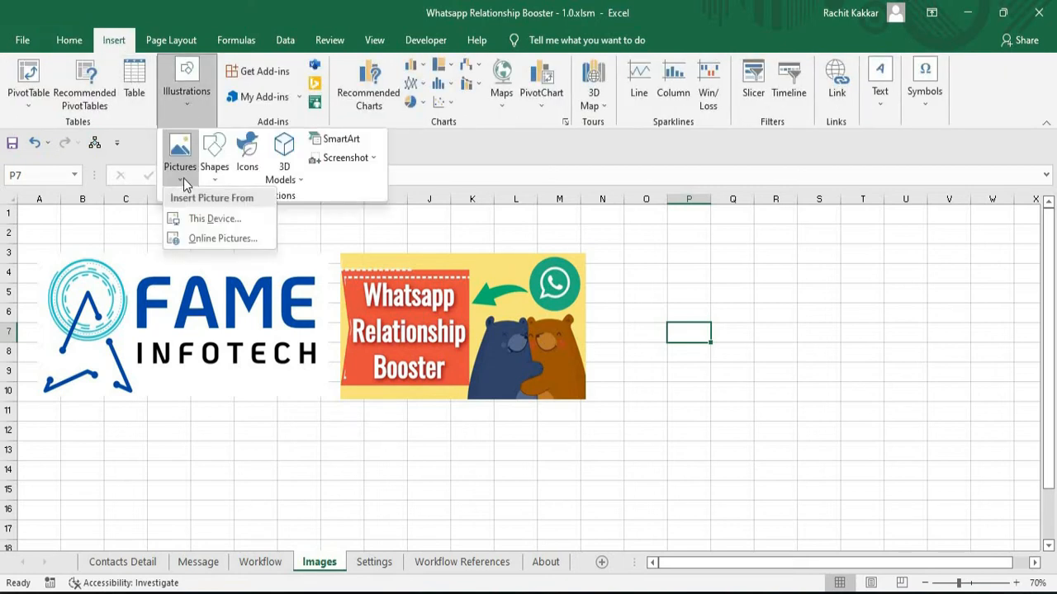
left_click(213, 219)
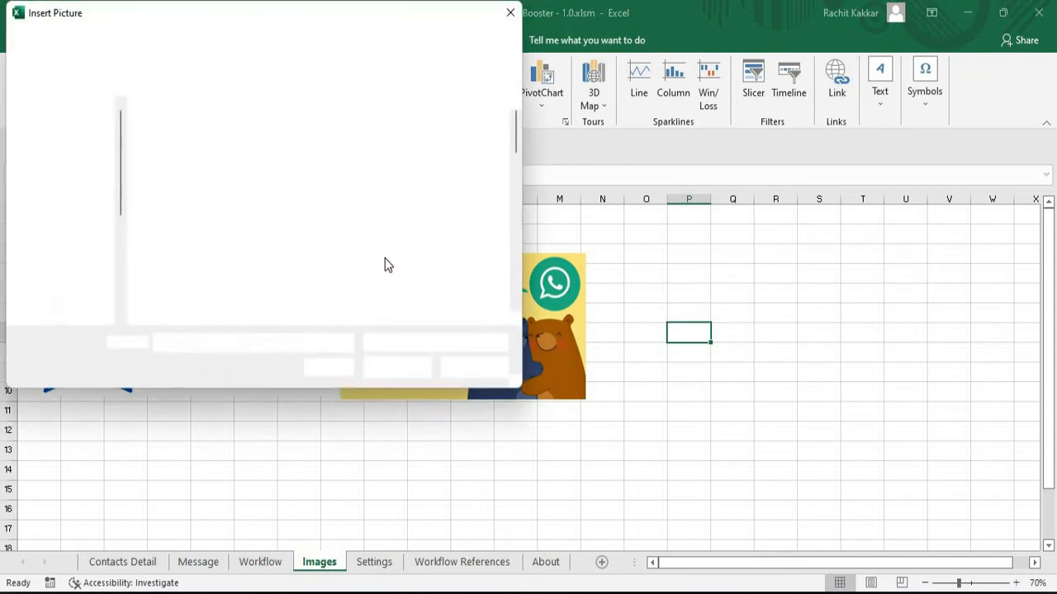
double_click(279, 289)
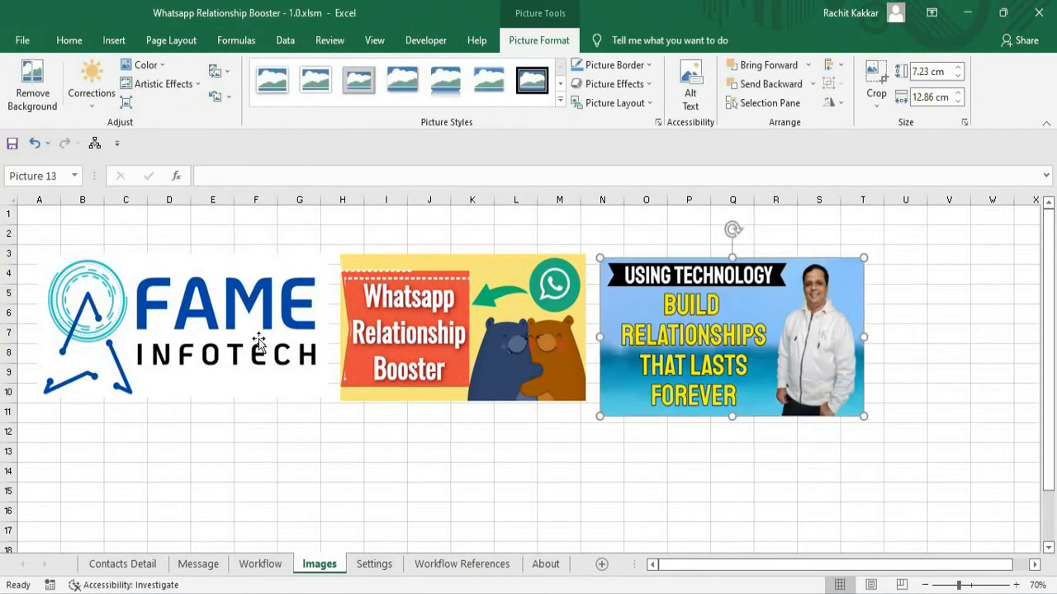
Check the existing pictures' names, name the new picture 3, and shrink it to about 6.85 by 12.17 cm.
left_click(259, 341)
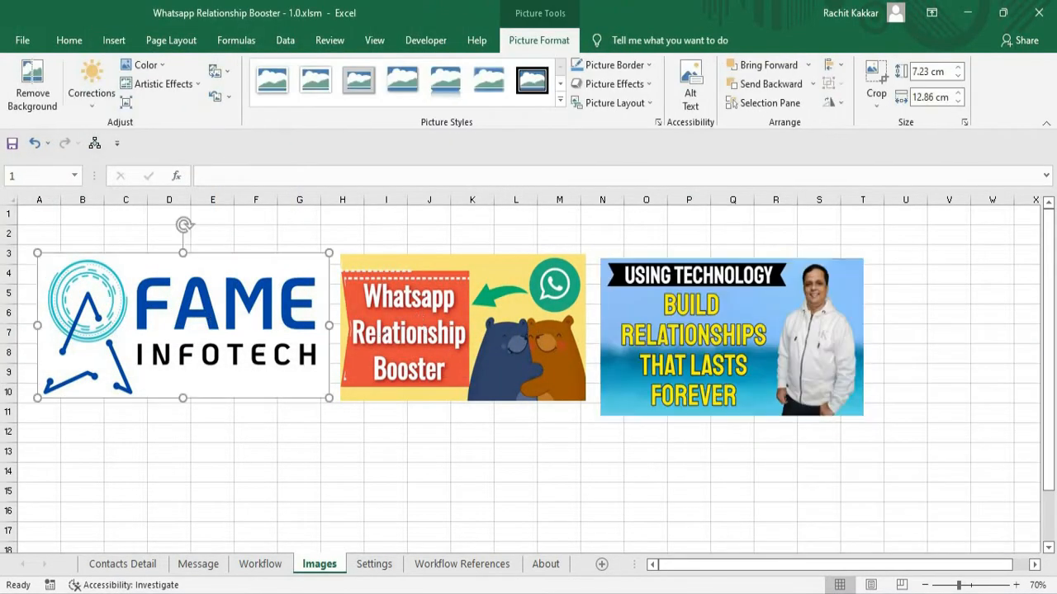
left_click(429, 298)
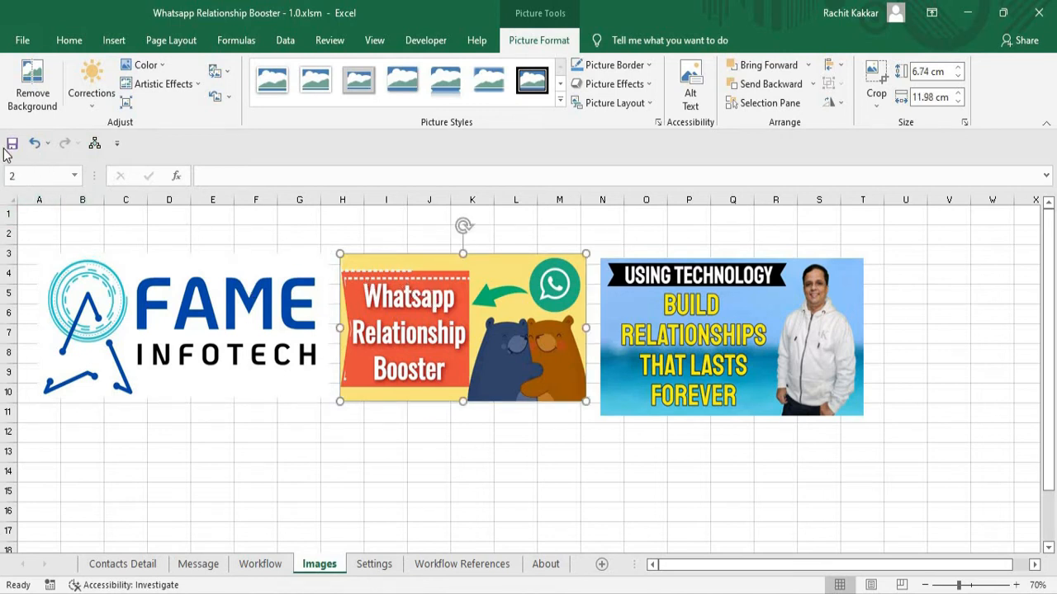
left_click(733, 334)
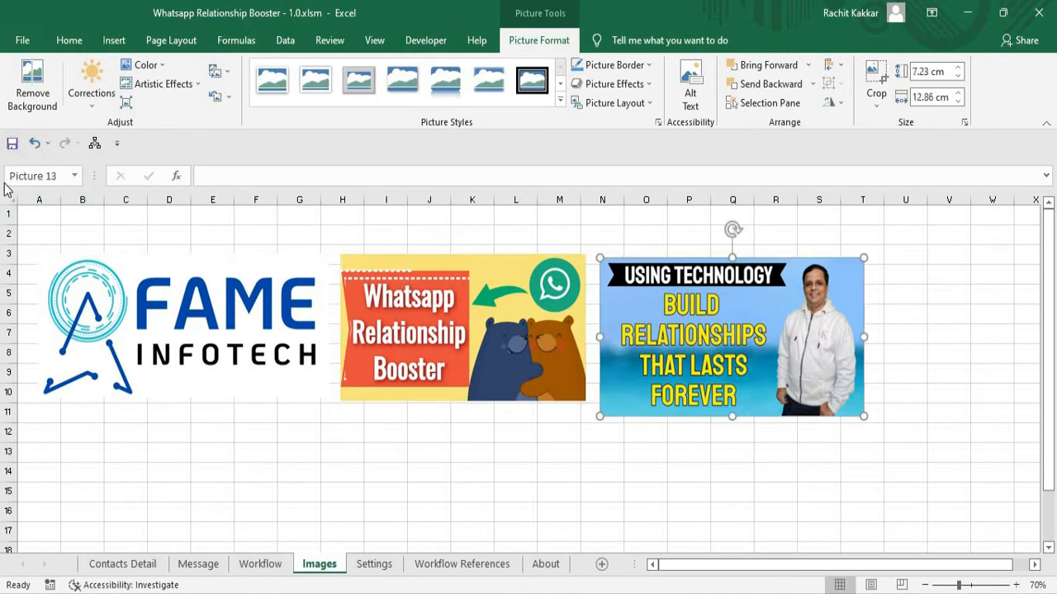
left_click(62, 176)
key("BackSpace")
type("3")
left_click_drag(699, 338, 698, 332)
left_click_drag(865, 413, 849, 399)
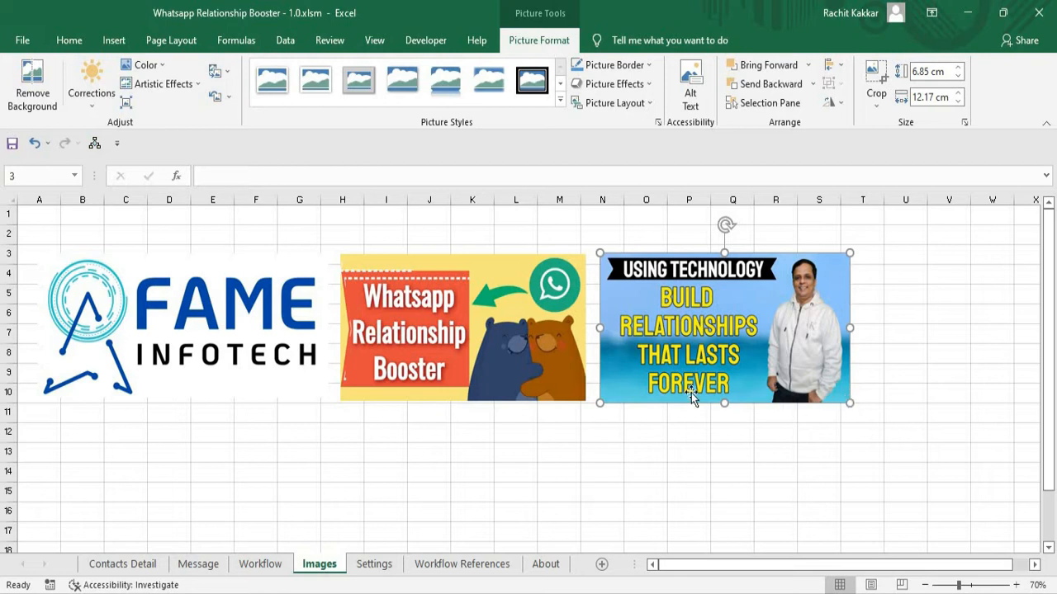
Review the first two pictures' names and the settings, and start the photo-only sending from Contacts Detail.
left_click(224, 325)
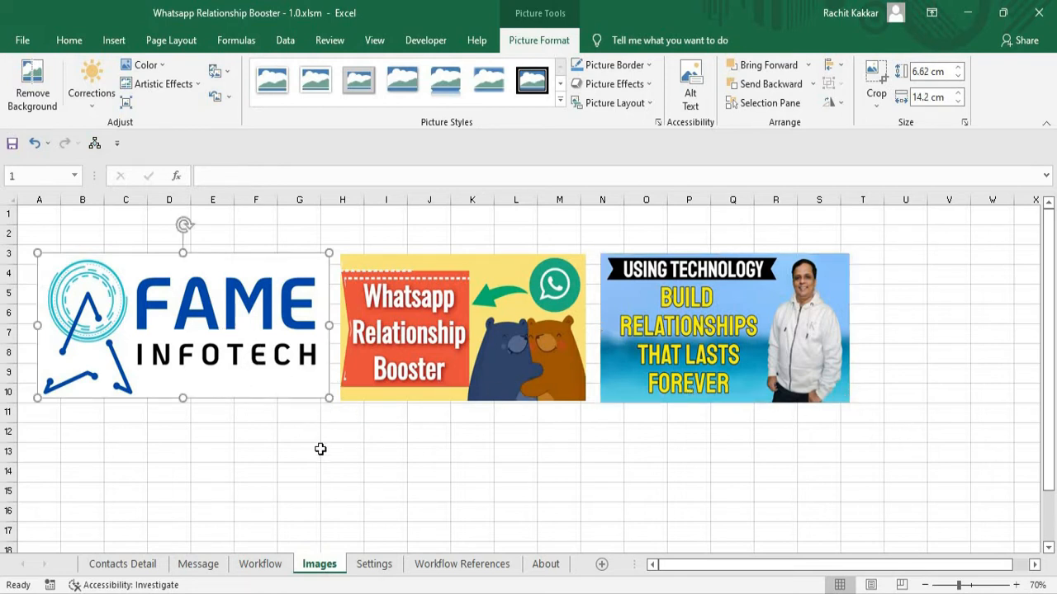
key("Tab")
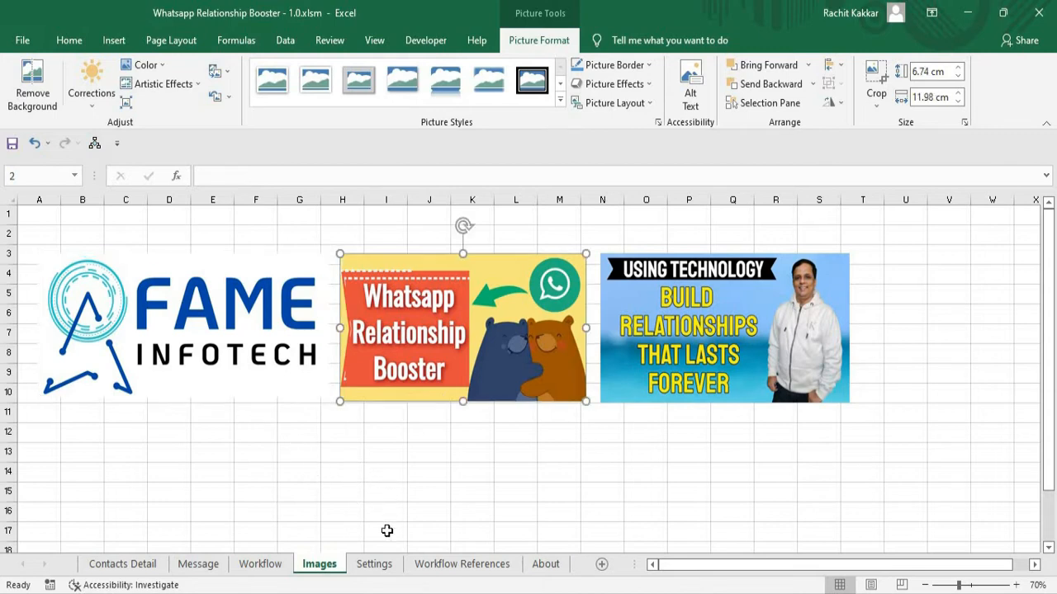
left_click(374, 564)
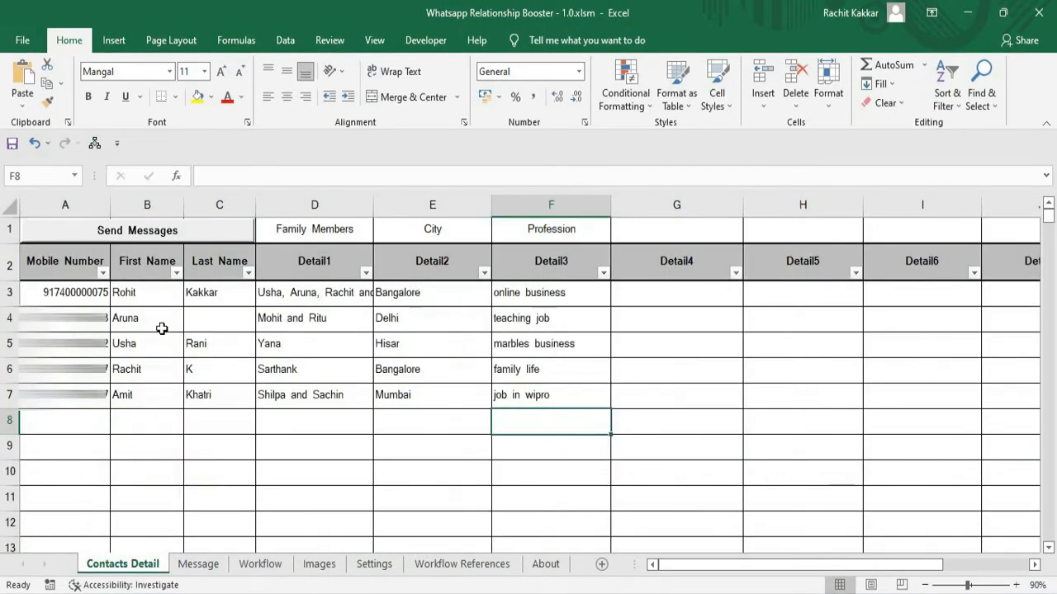
left_click(134, 233)
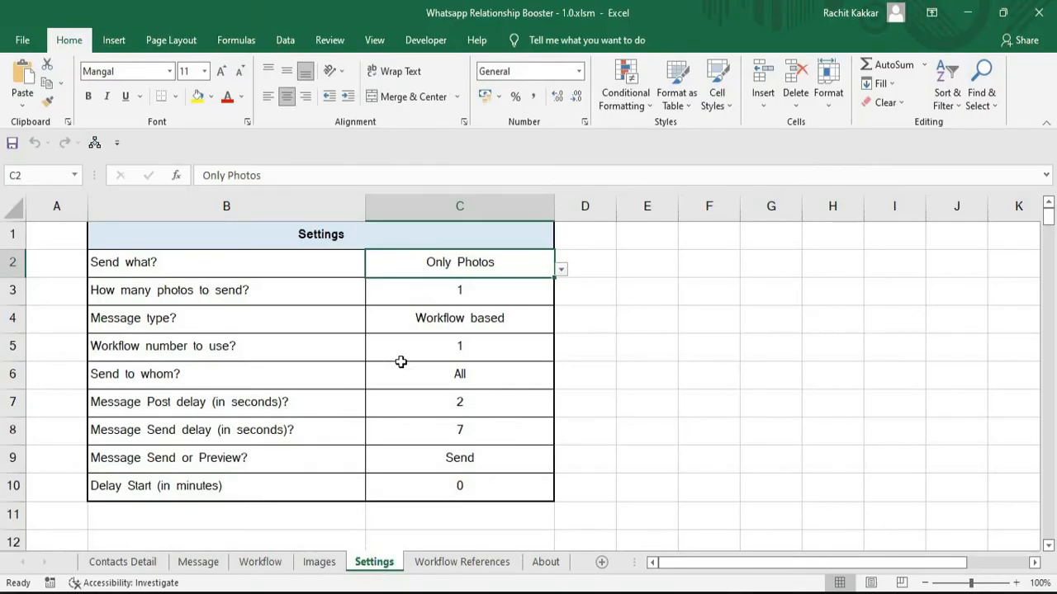
Try Photo with Message for "Send what?" on the Settings sheet, and set it to First Photos and then Message.
left_click(561, 269)
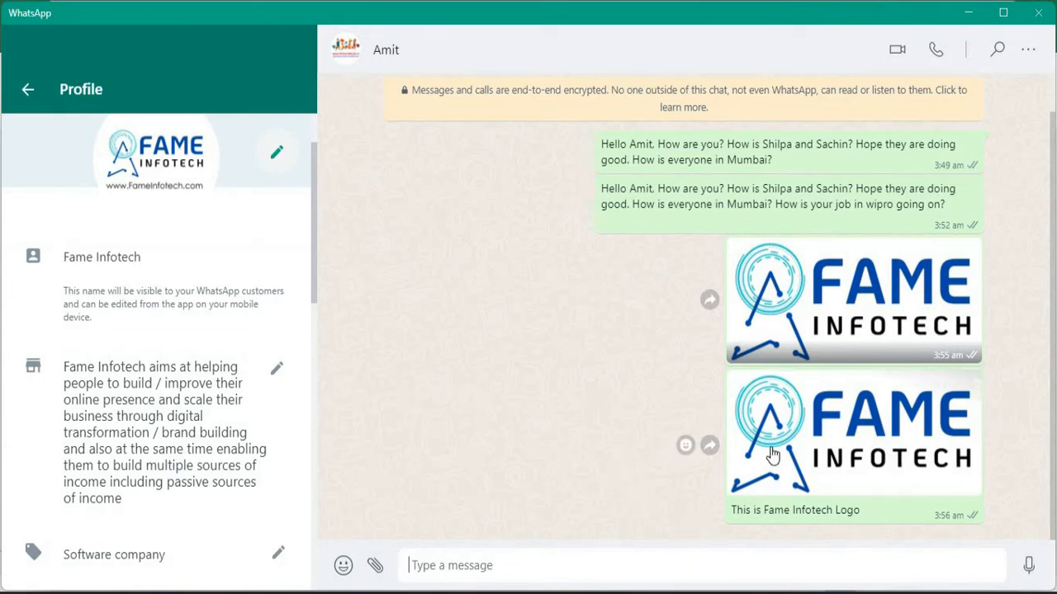
left_click(560, 272)
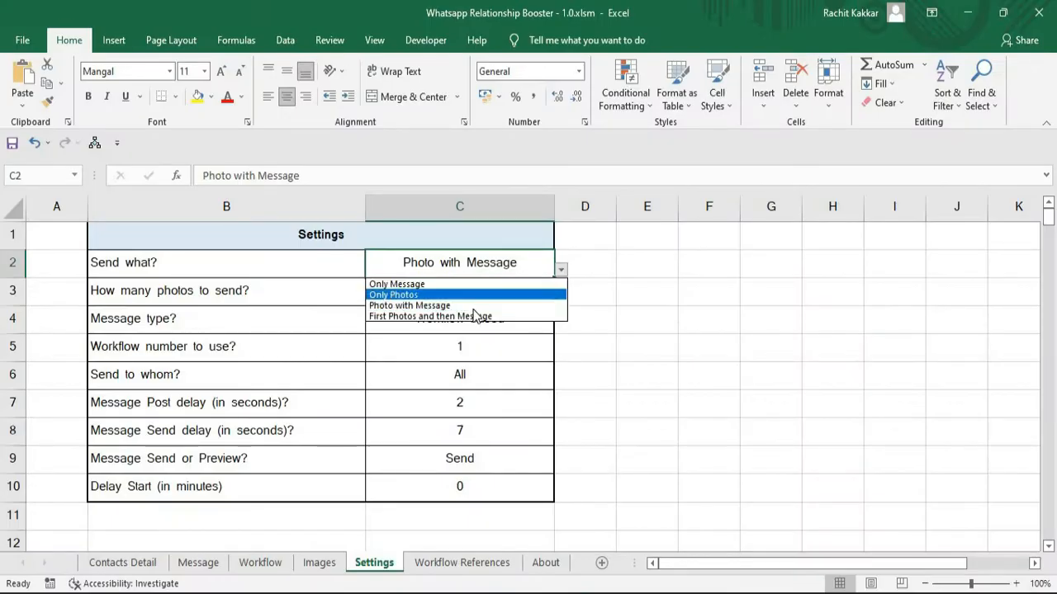
left_click(461, 317)
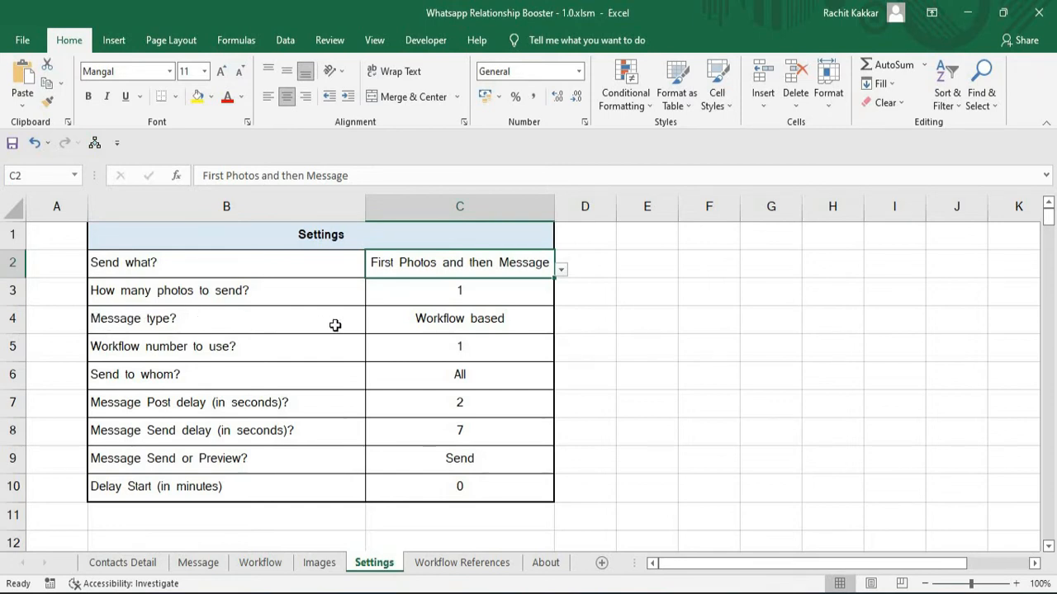
Try Simple for "Message type?" on the Settings sheet, check the Message sheet, and set the type back to Workflow based.
left_click(553, 327)
left_click(559, 326)
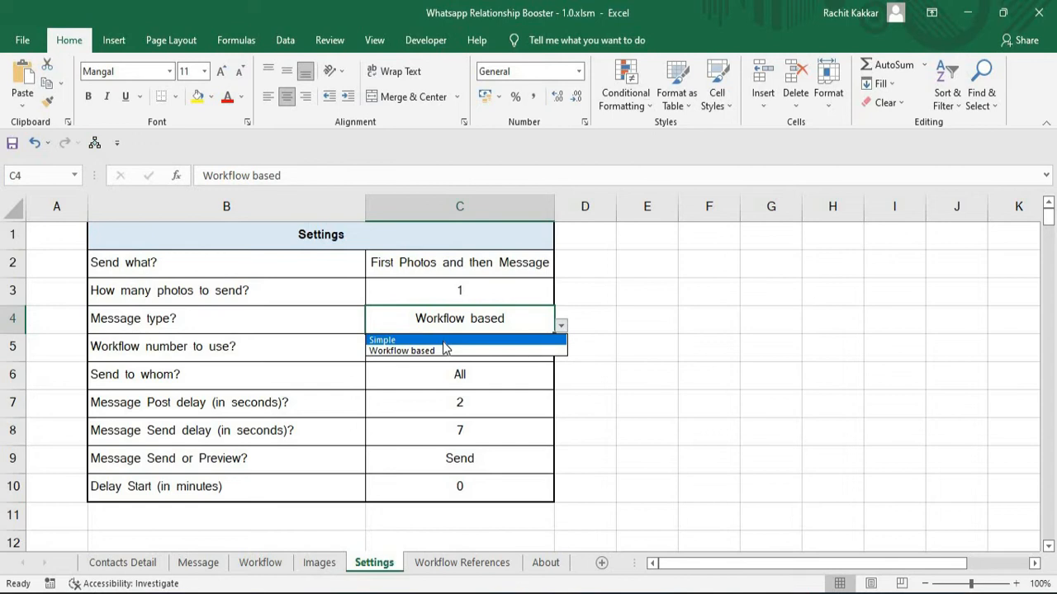
left_click(444, 341)
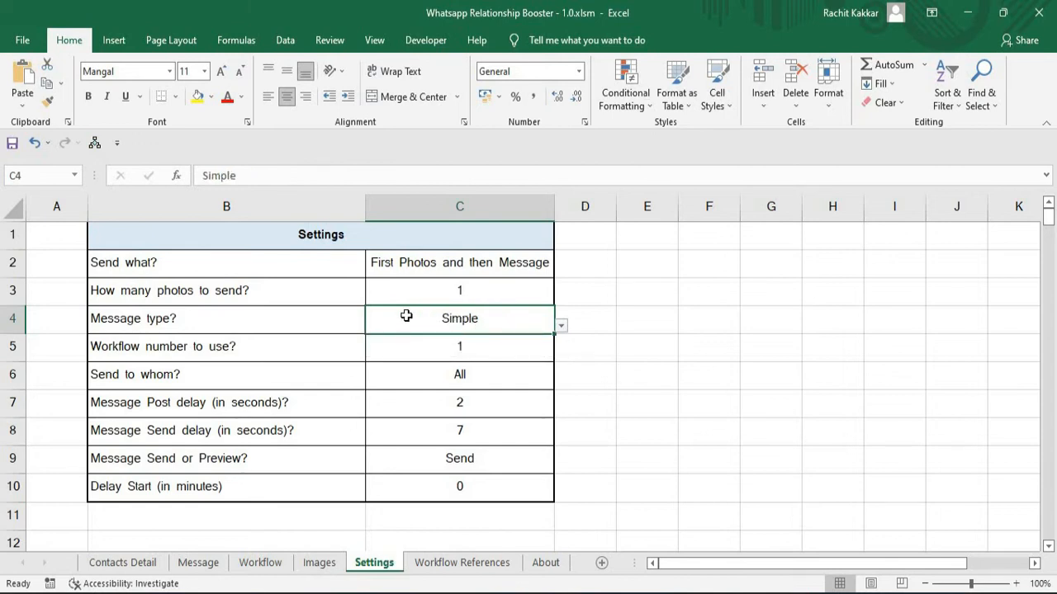
left_click(198, 563)
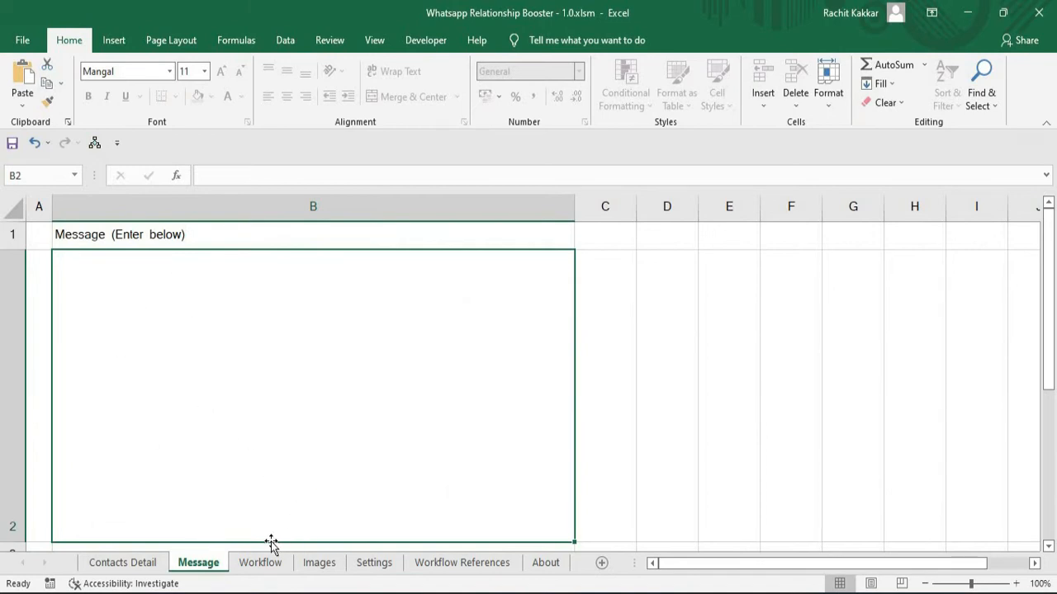
left_click(375, 563)
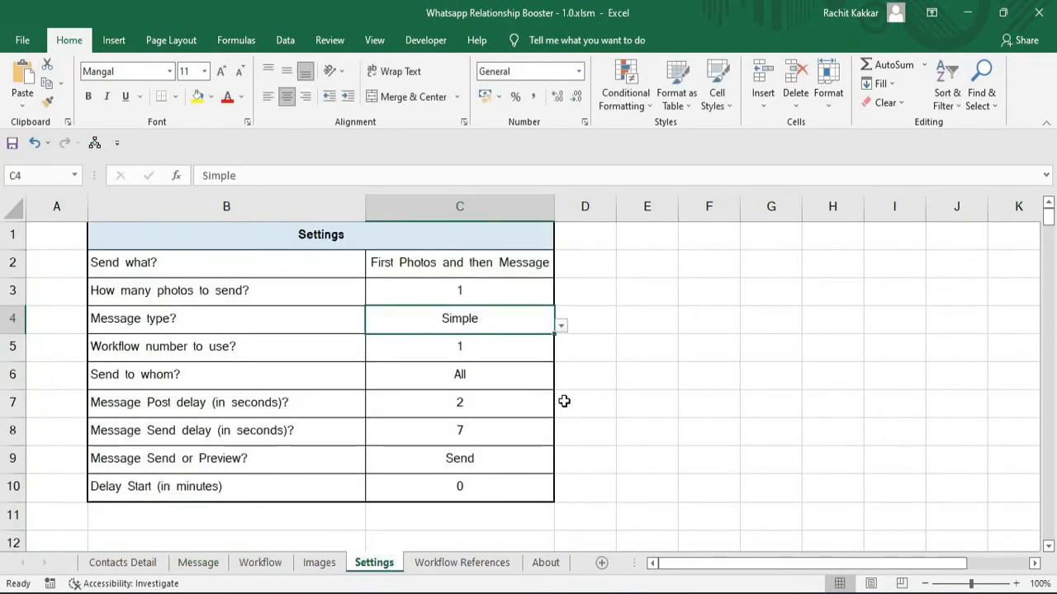
left_click(559, 327)
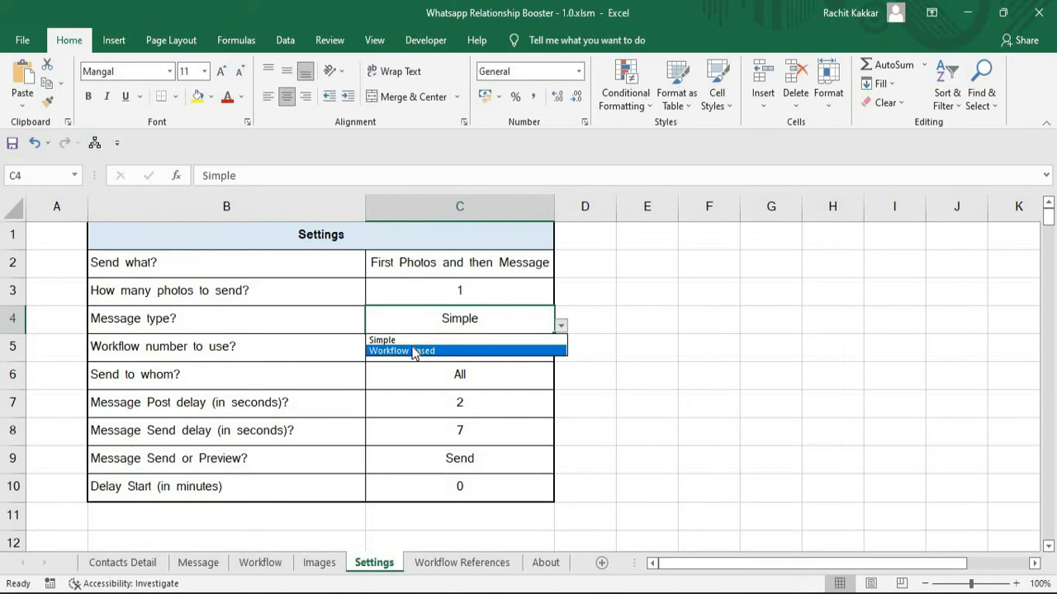
left_click(462, 353)
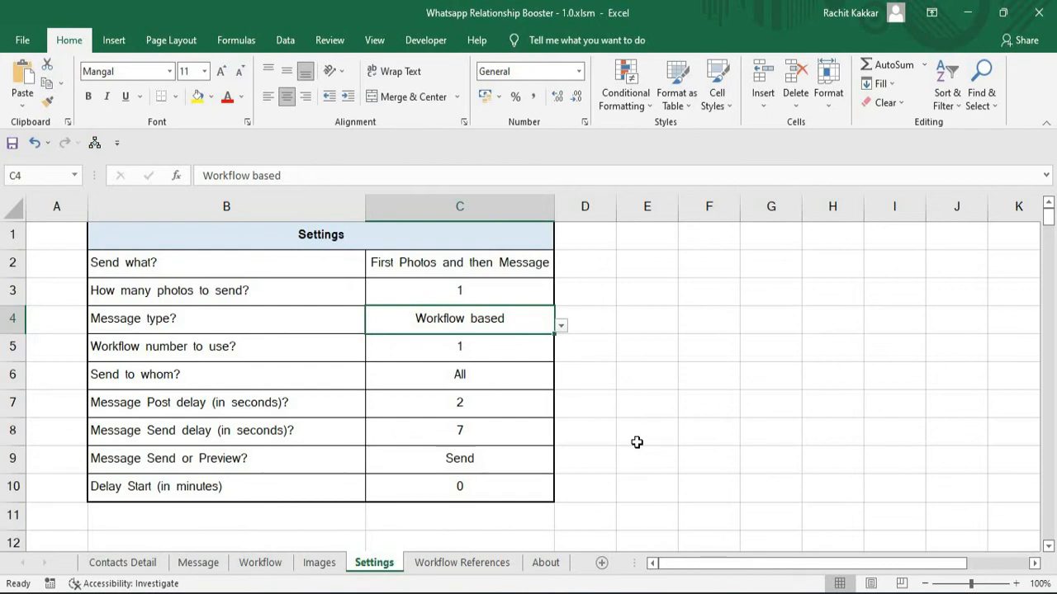
Examine the workflow number setting, the Workflow References list, and how rows 1 to 5 of the Workflow sheet serve as numbered workflows.
left_click(471, 350)
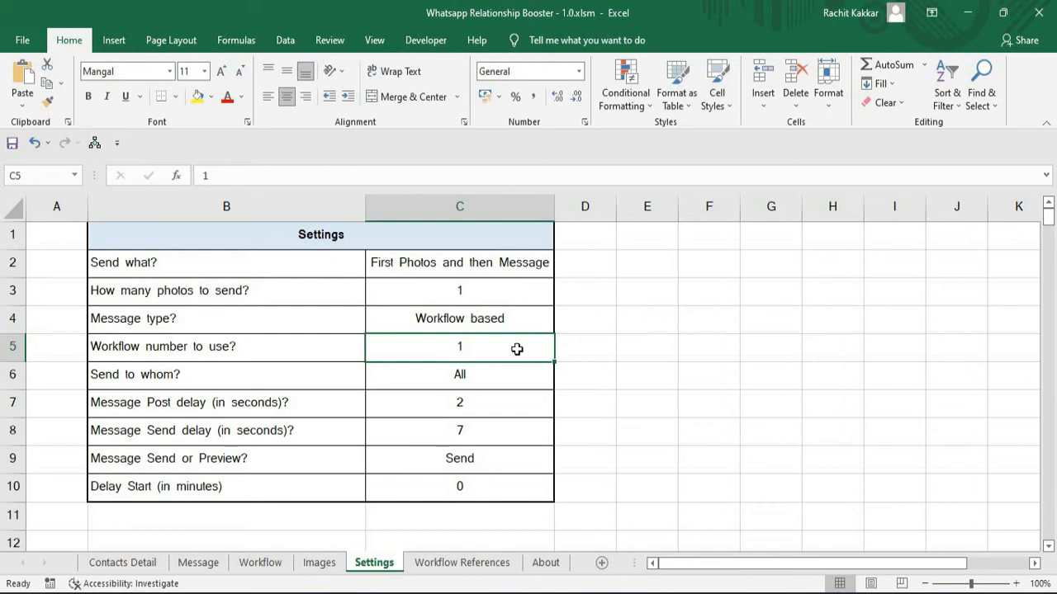
left_click(260, 563)
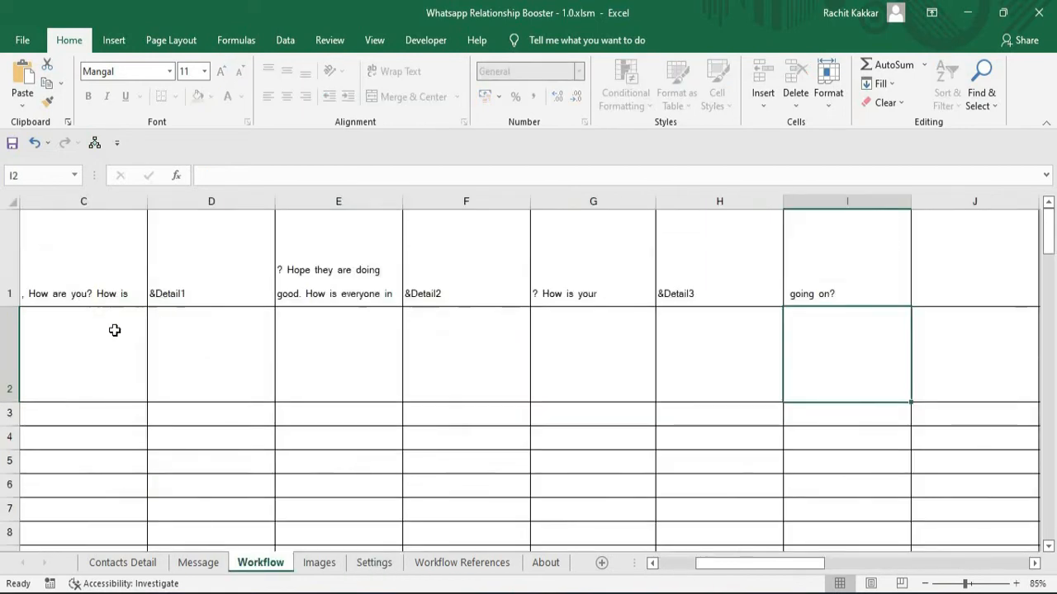
left_click(20, 273)
left_click(462, 562)
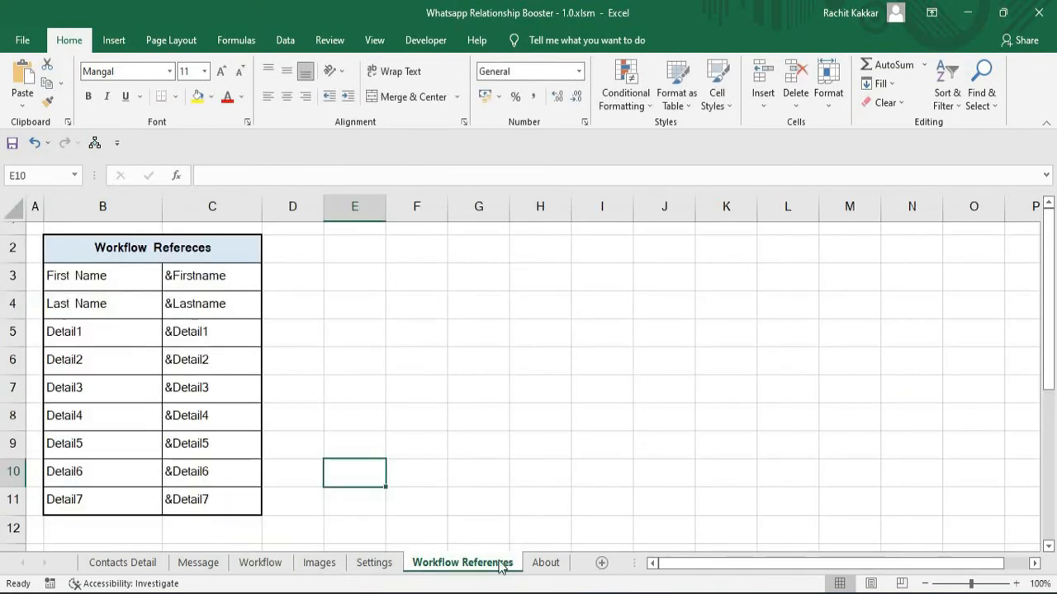
left_click(374, 562)
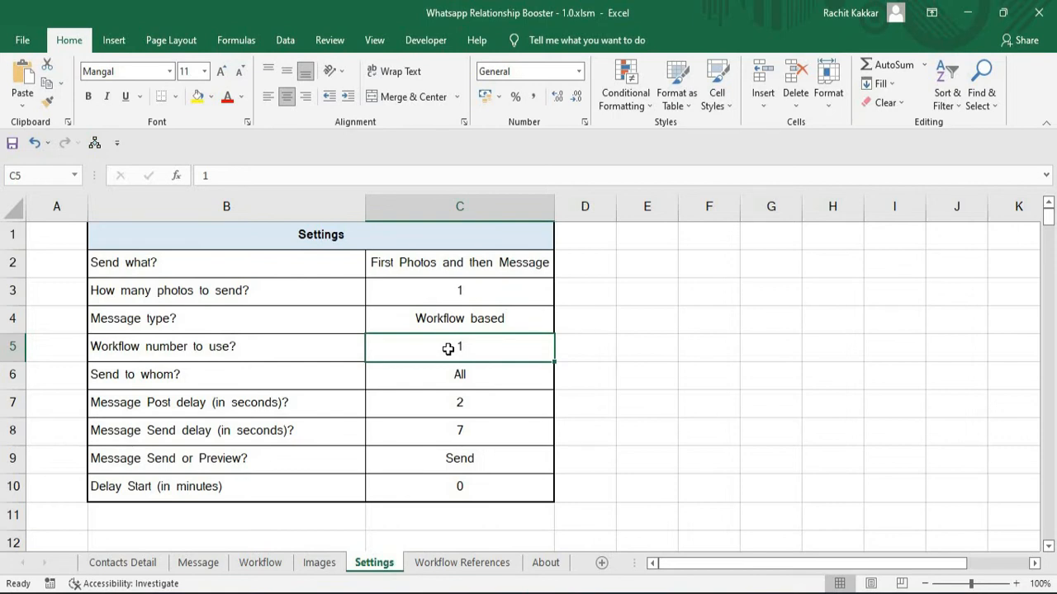
left_click(260, 562)
left_click(5, 261)
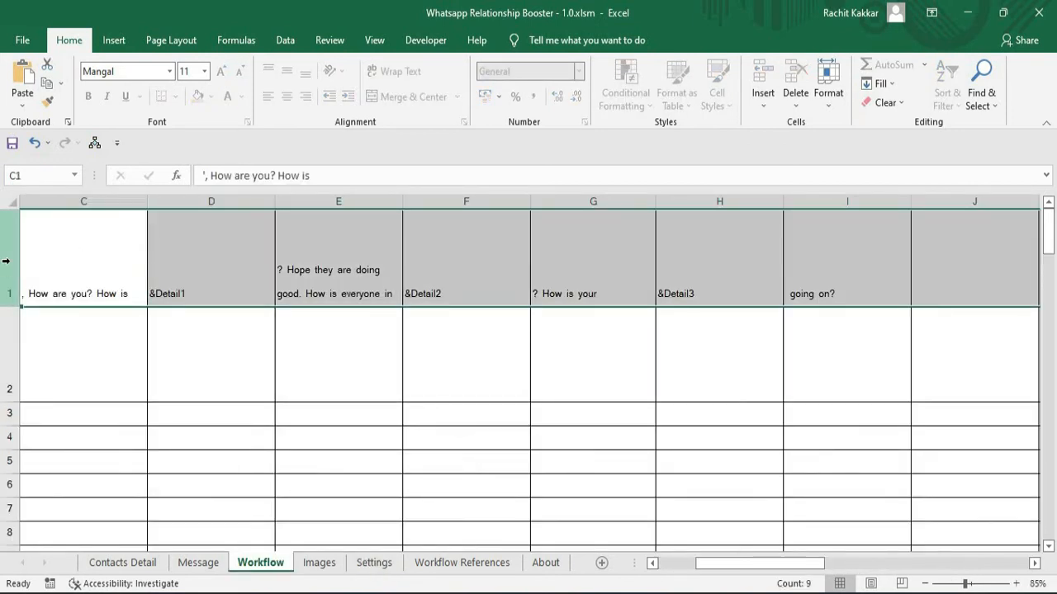
left_click(12, 372)
left_click(12, 413)
left_click(12, 439)
left_click(10, 462)
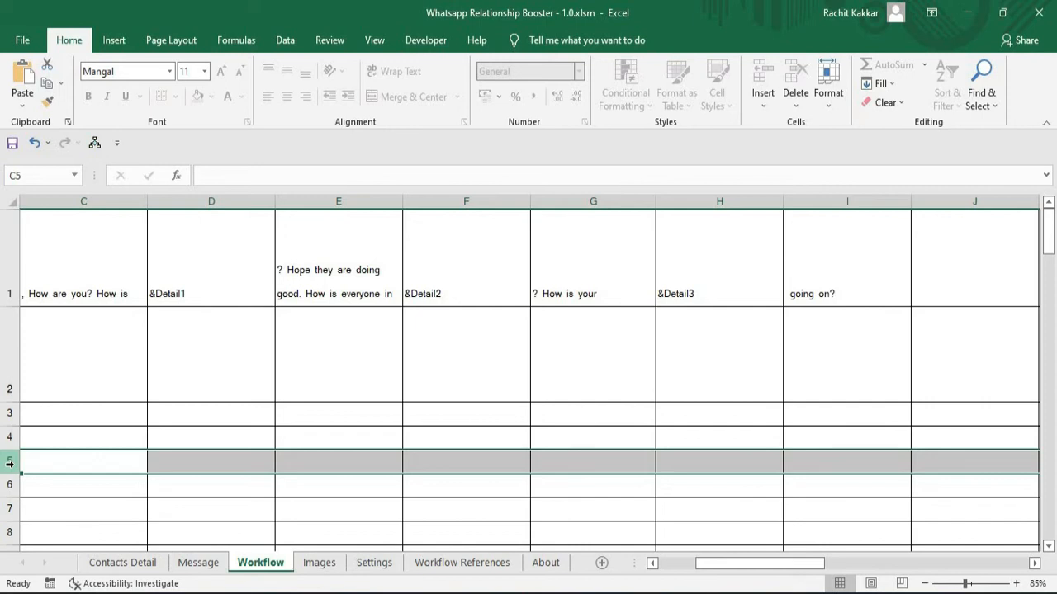
left_click(9, 354)
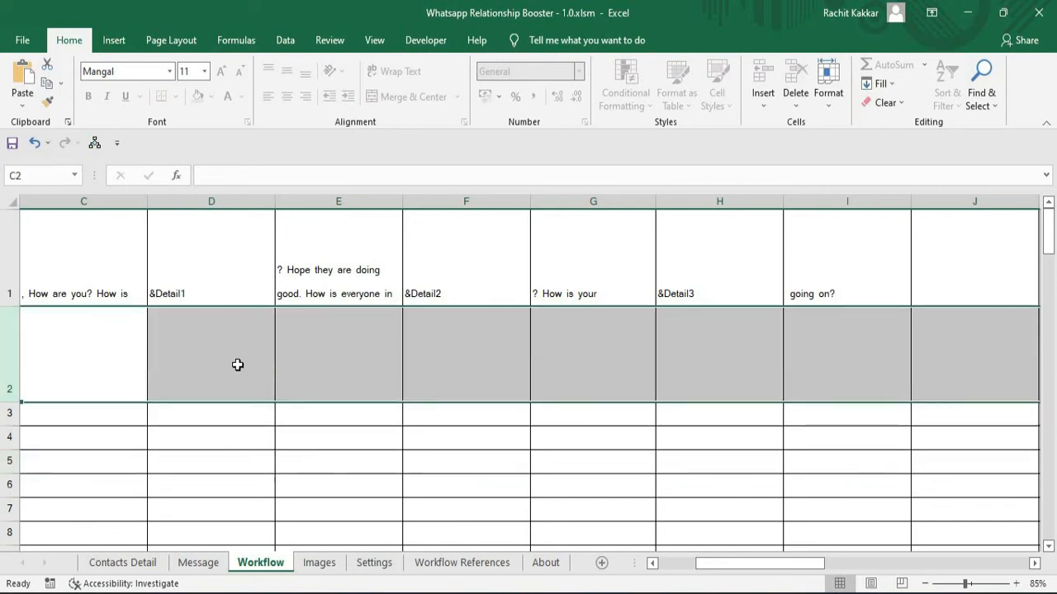
Build a second workflow in C2:E2 of the Workflow sheet from "Hello", "&Firstname" and ", How are you?".
left_click(124, 366)
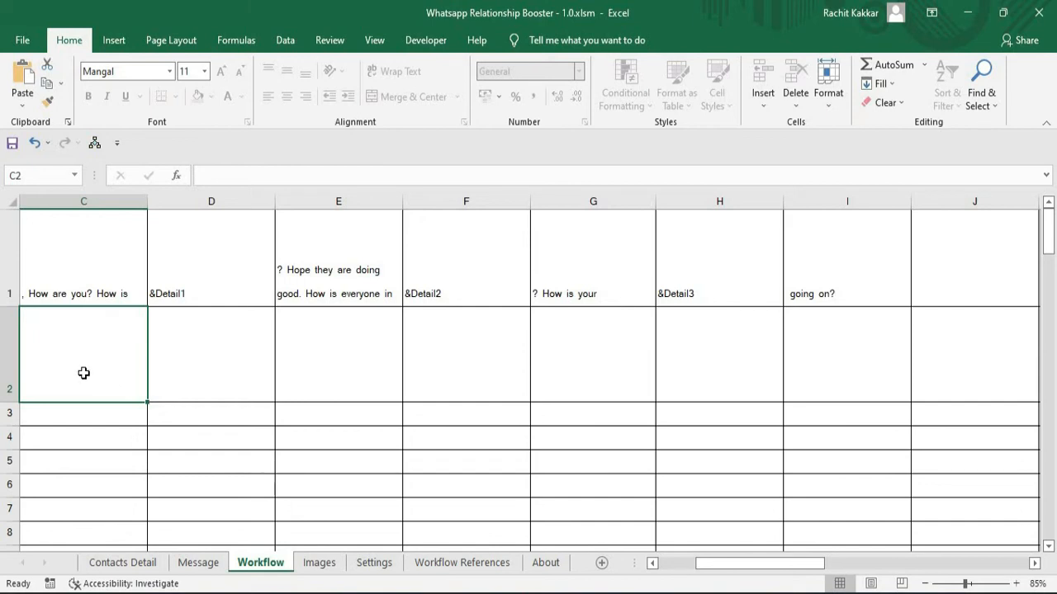
double_click(83, 373)
type("Hello")
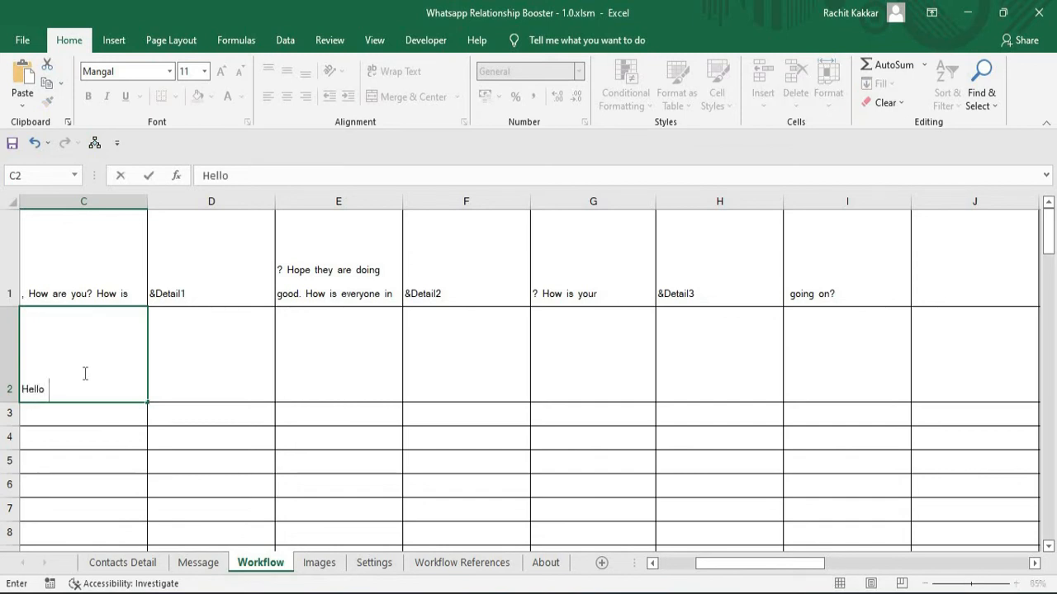
left_click(185, 377)
type("&Firstname")
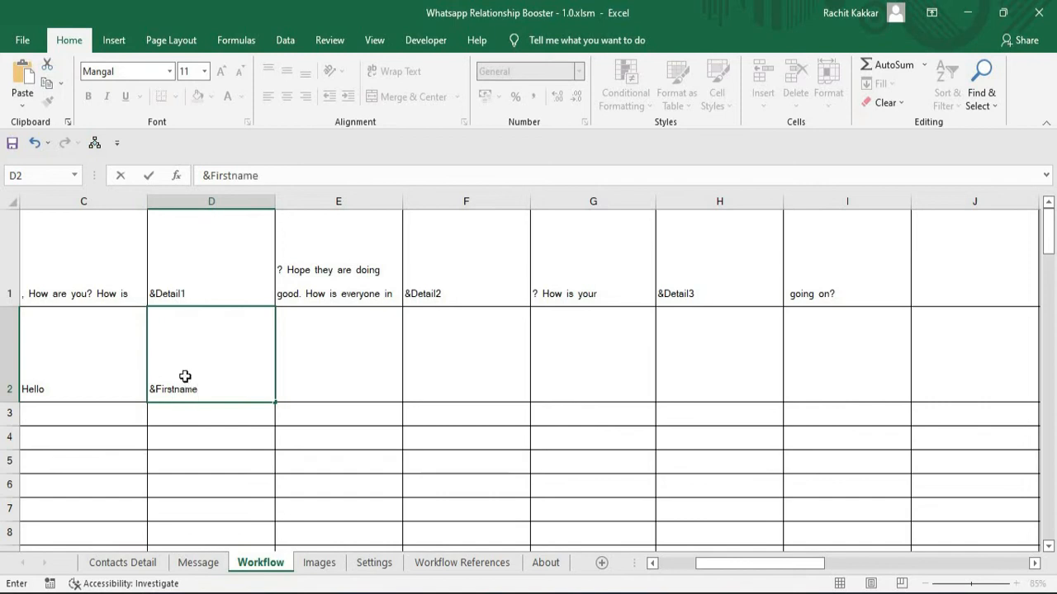
key("Tab")
type(", How are you?")
key("Return")
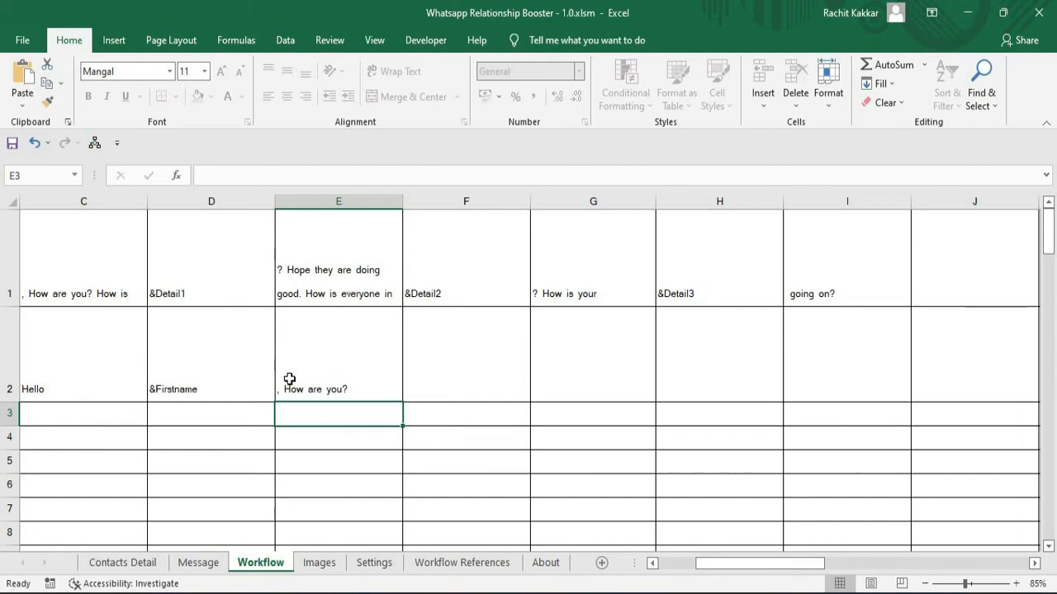
Set "Workflow number to use?" to 2 on the Settings sheet.
left_click(374, 562)
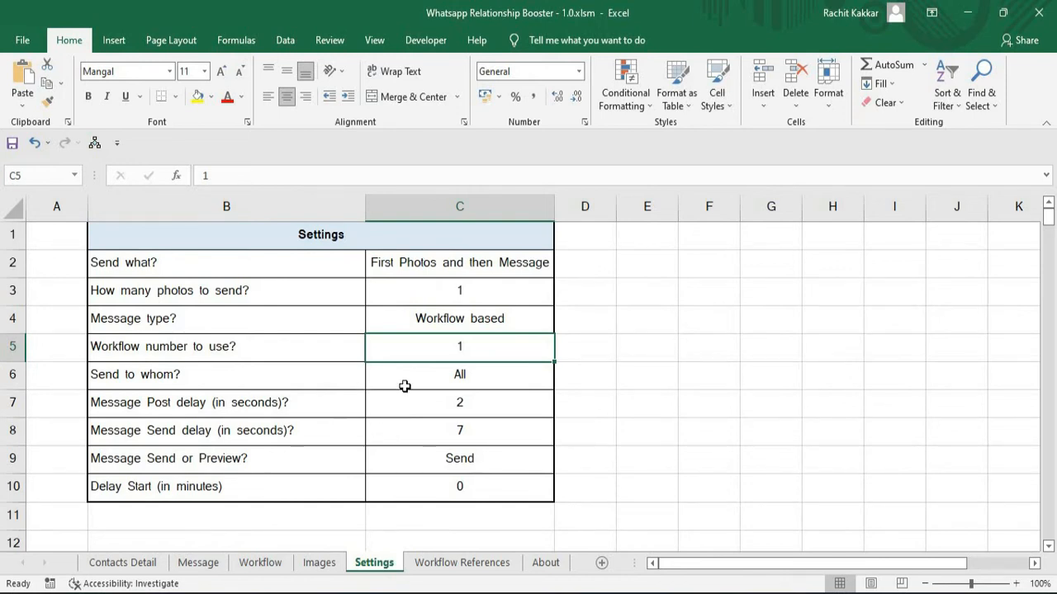
type("2")
key("Return")
left_click(478, 348)
Start the sending from Contacts Detail and send the personalised "Hello, How are you?" WhatsApp message to each listed contact.
left_click(118, 562)
left_click(110, 232)
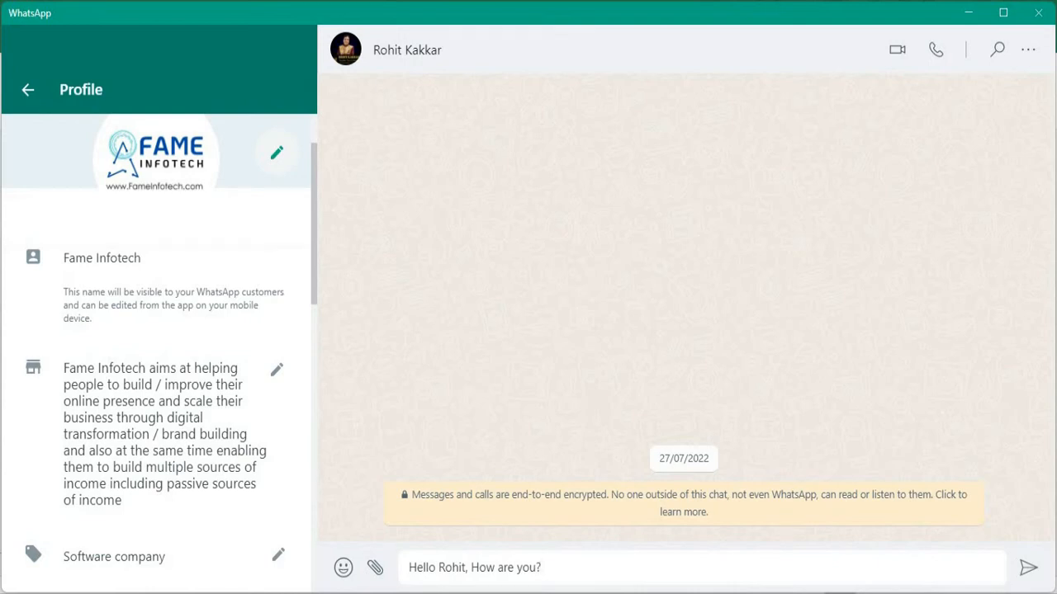
key("Return")
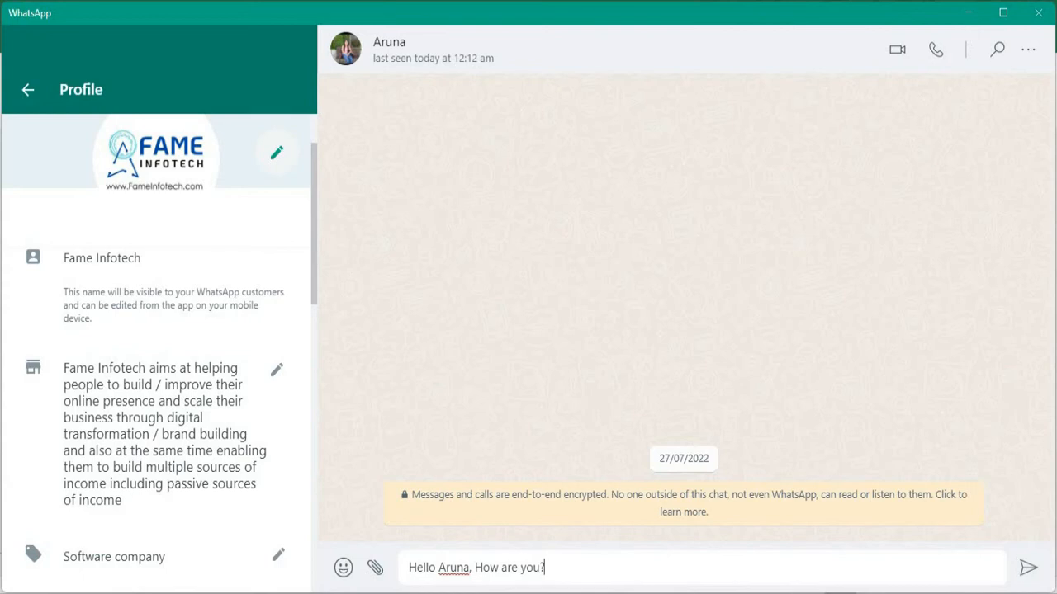
key("Return")
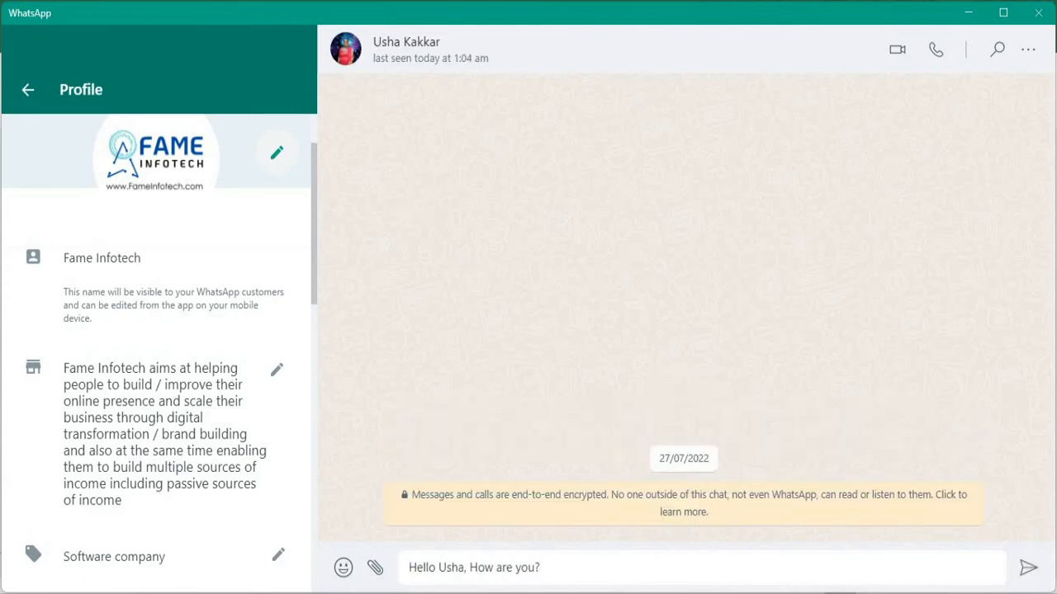
key("Return")
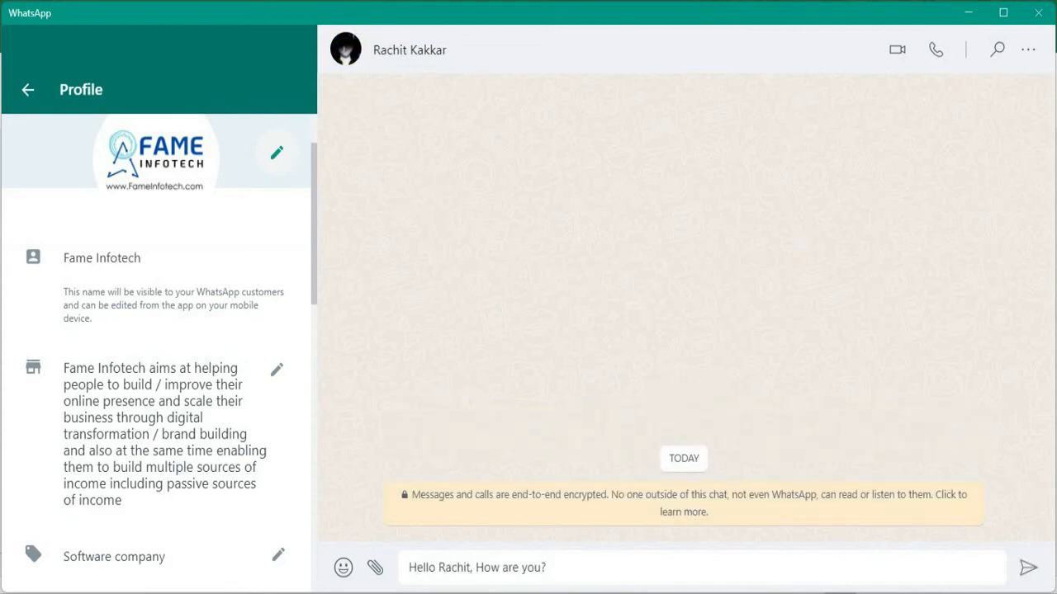
key("Return")
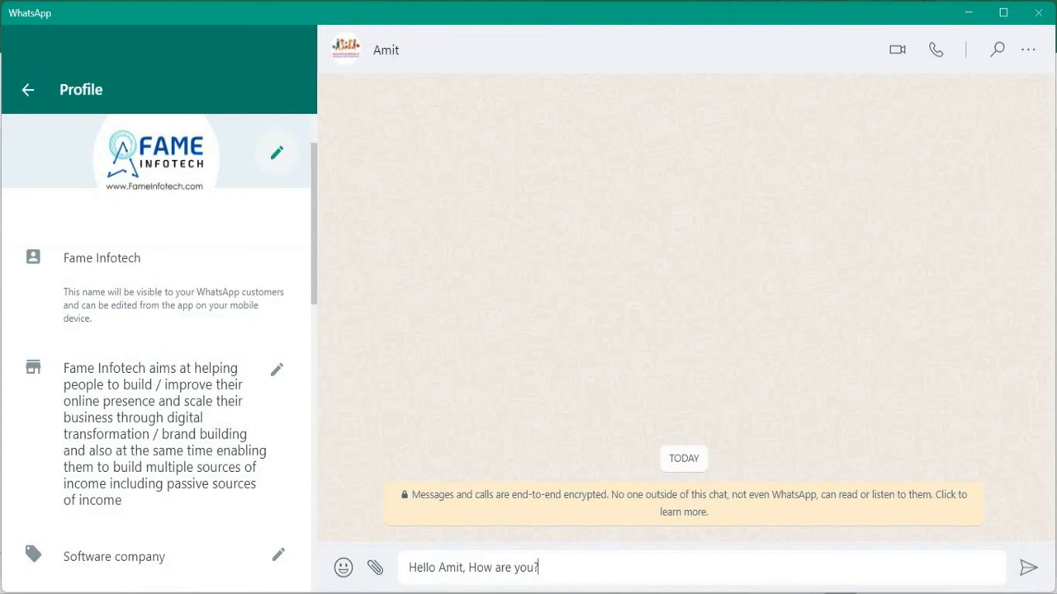
key("Return")
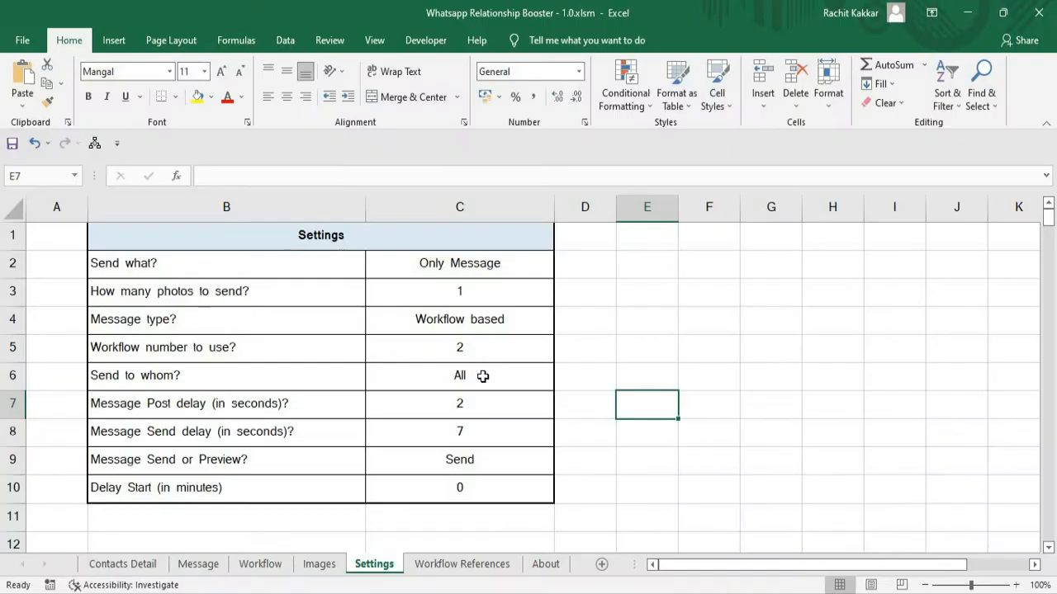
Check the All and Filter1 to Filter3 options of "Send to whom?" on the Settings sheet, keeping All.
left_click(496, 378)
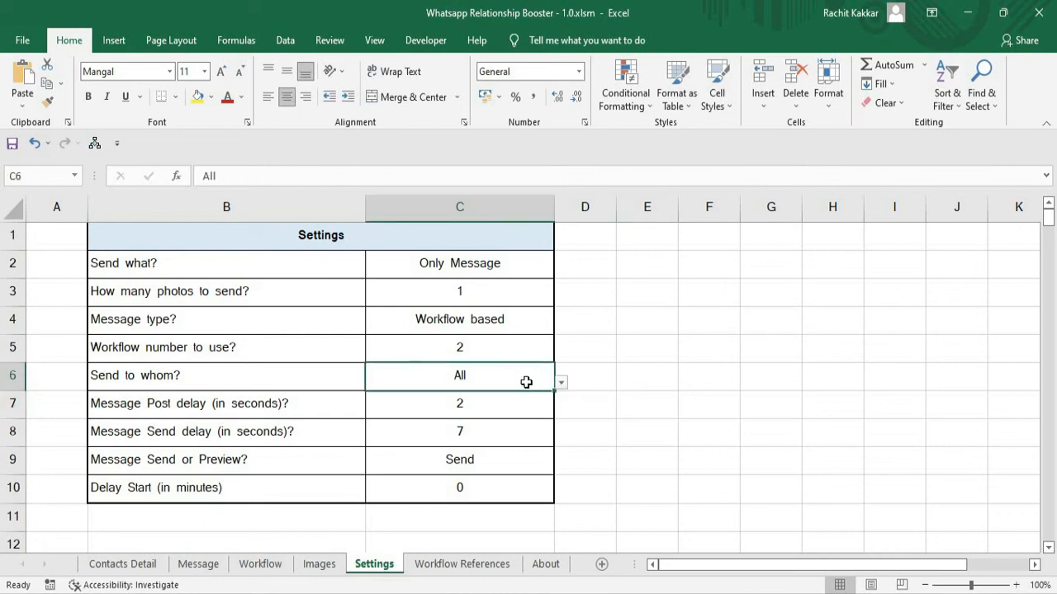
left_click(561, 385)
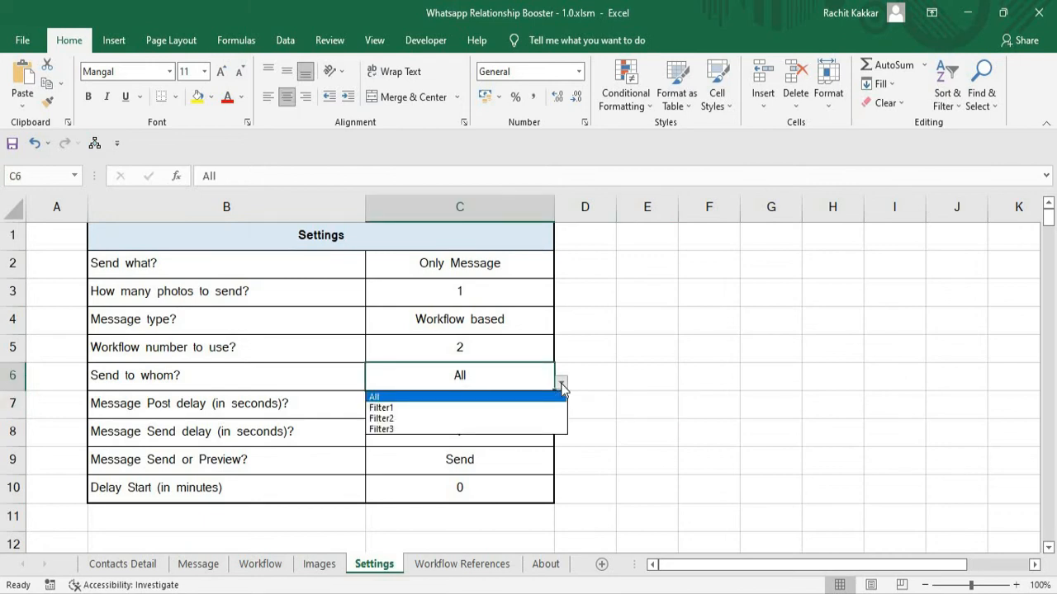
left_click(392, 397)
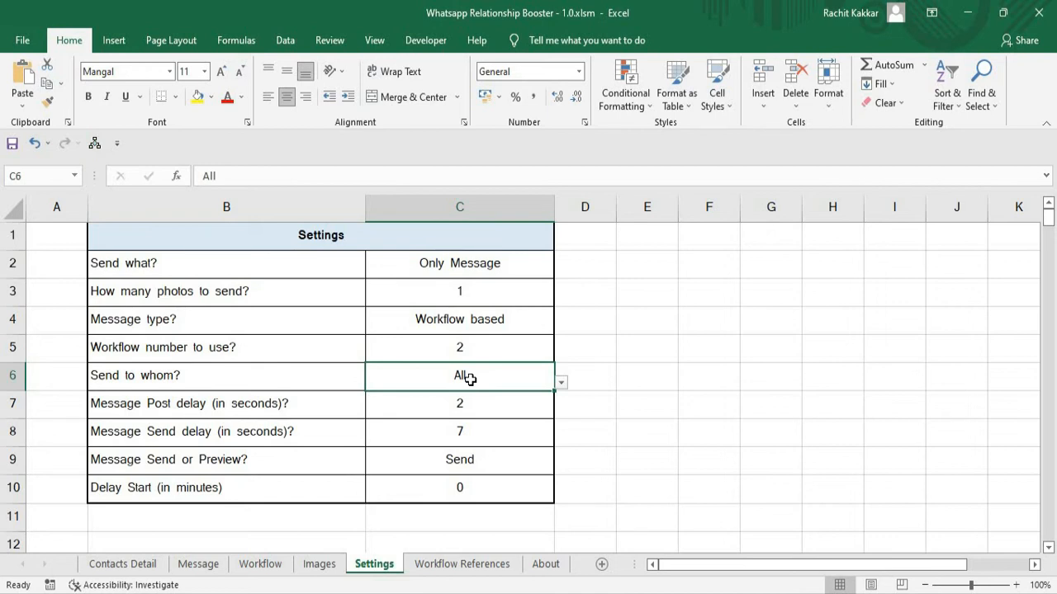
left_click(562, 383)
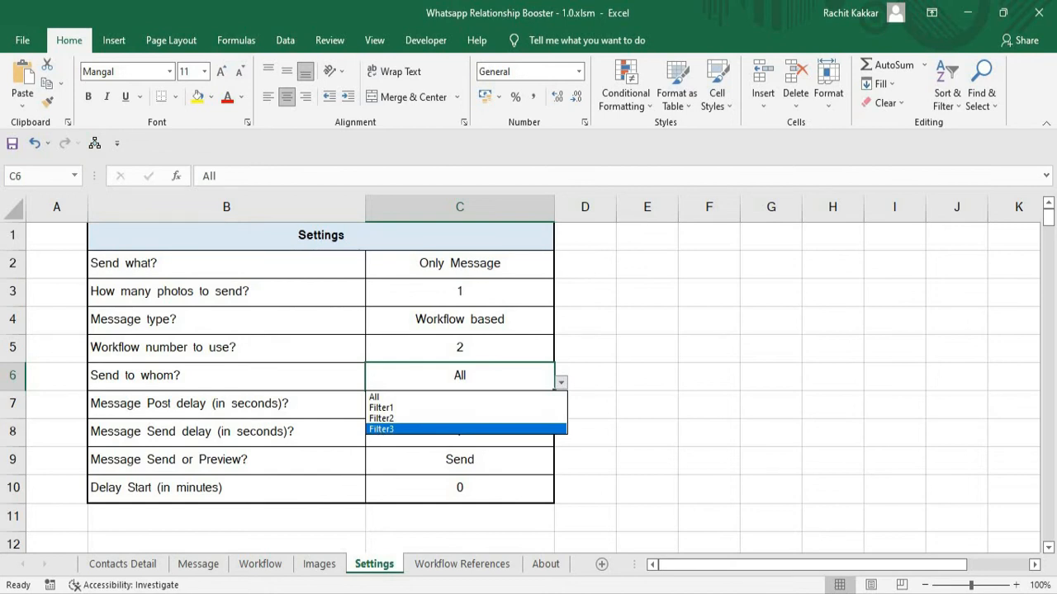
Examine the filter columns on the Contacts Detail sheet and the Yes and No choices for contacts under Filter1.
left_click(125, 568)
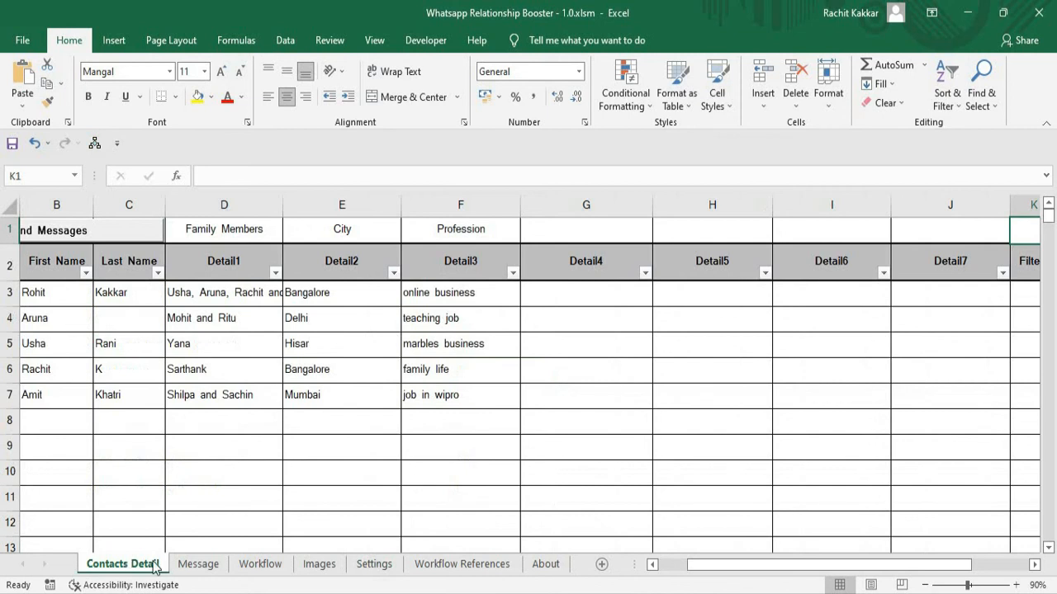
left_click_drag(743, 569, 883, 576)
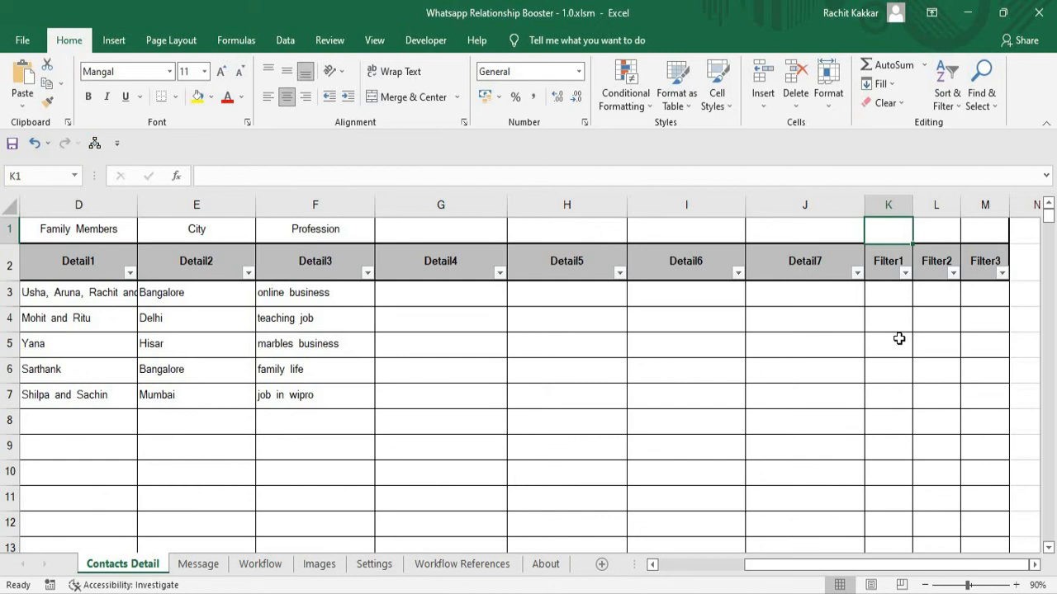
left_click(911, 297)
left_click(919, 299)
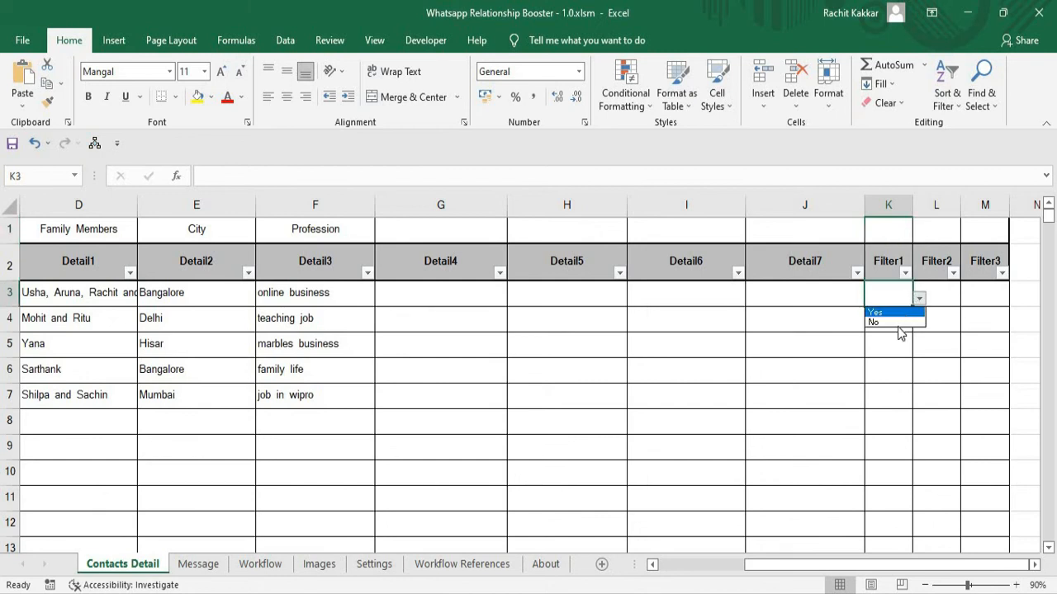
left_click(901, 346)
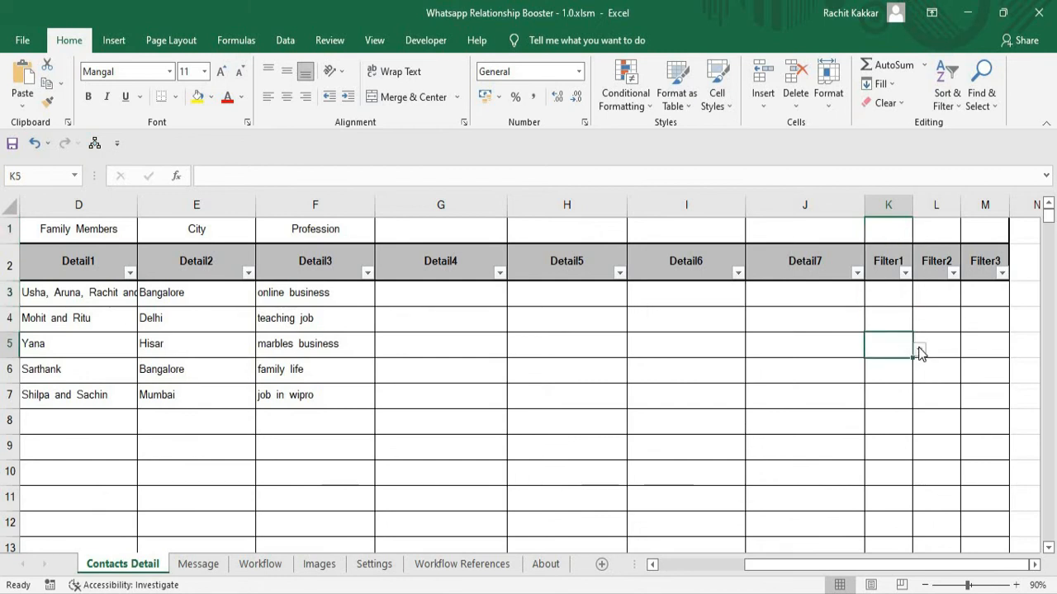
left_click(919, 353)
left_click(920, 302)
left_click(910, 297)
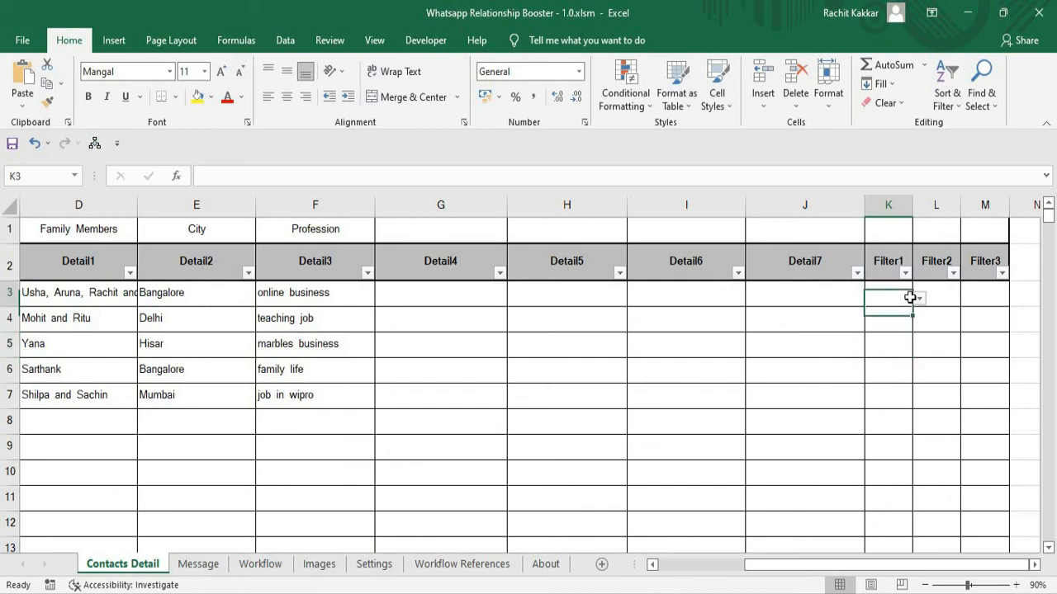
left_click(919, 299)
key("Escape")
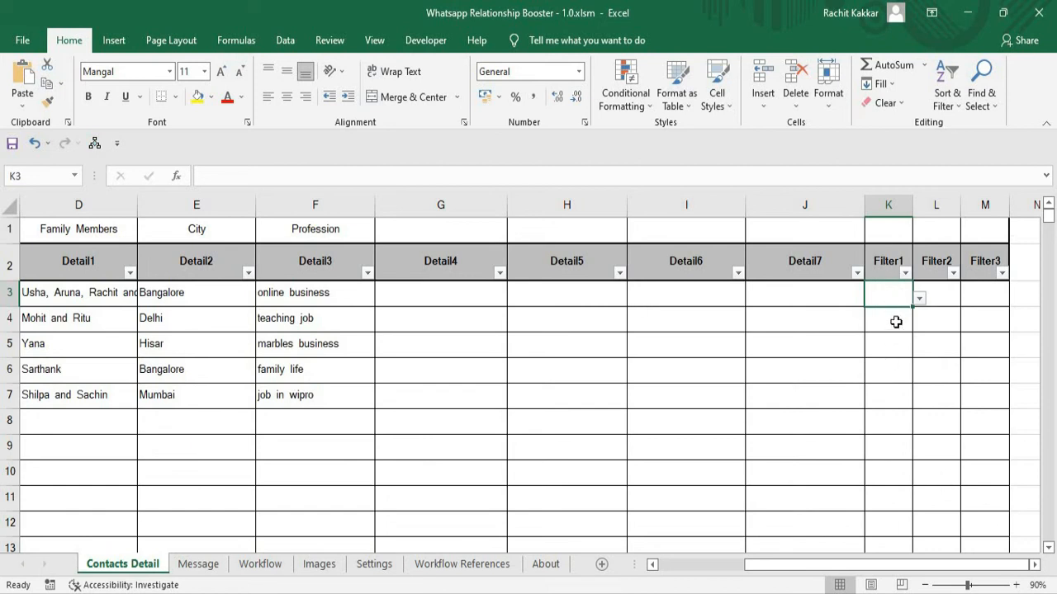
Check the Yes and No choices for the second contact under Filter1 and inspect the first contact's Filter2 cell.
left_click(897, 322)
left_click(919, 323)
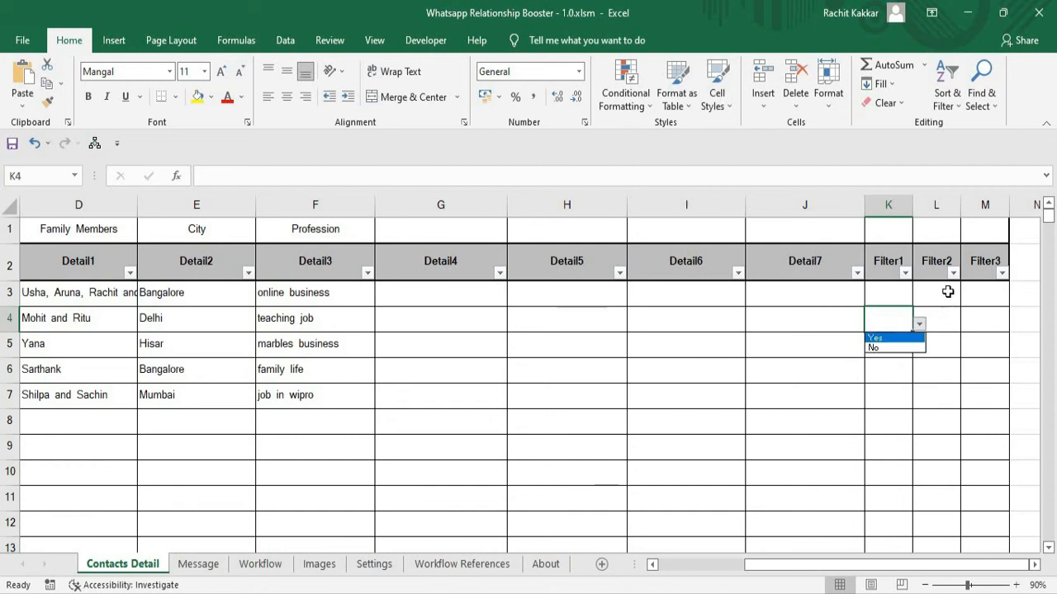
left_click(946, 290)
left_click(952, 293)
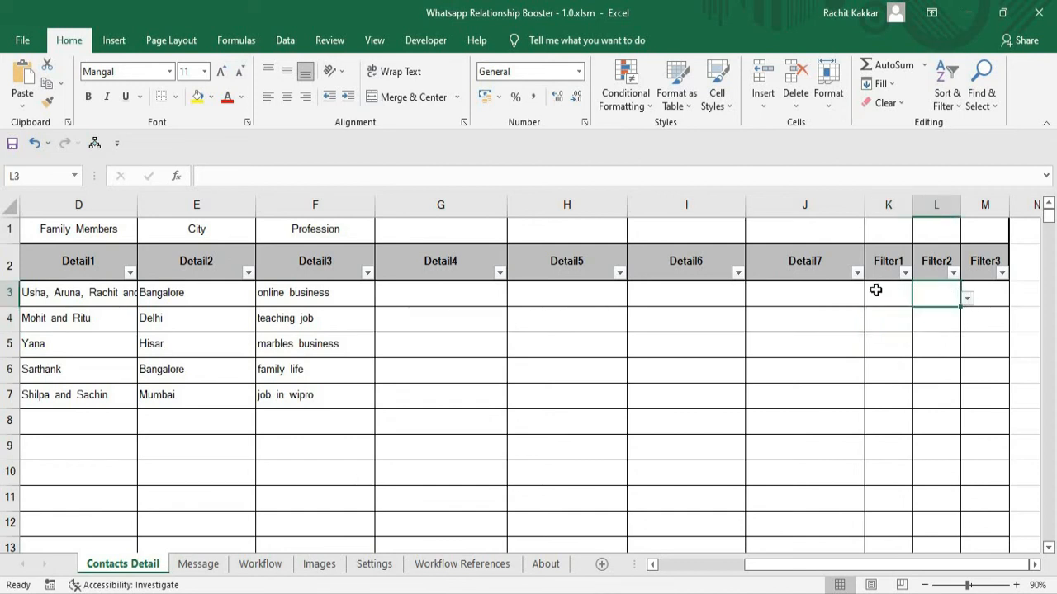
left_click(876, 289)
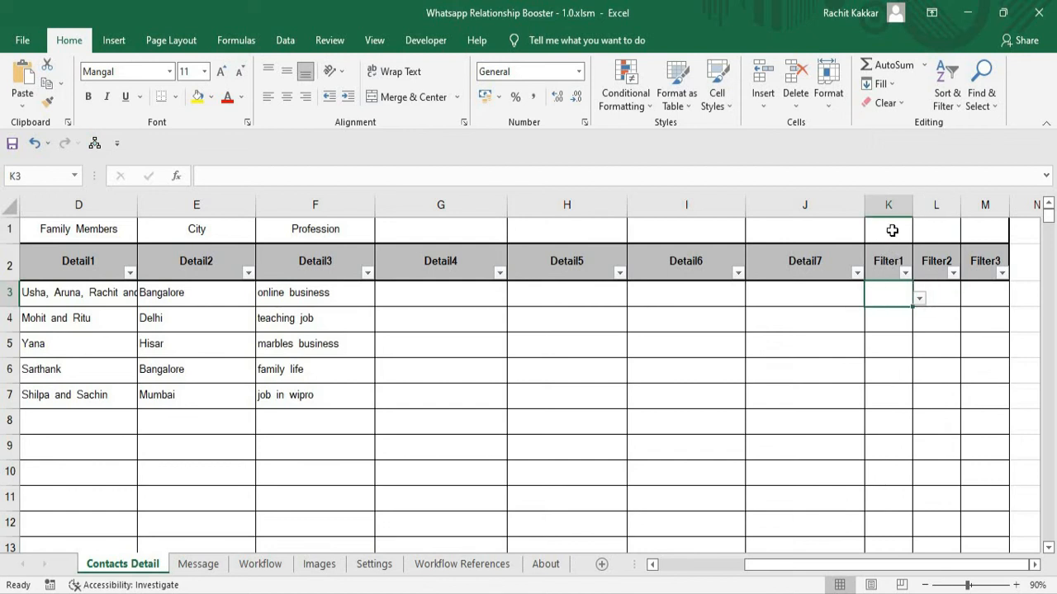
Label the Filter1 column B2B in row 1, above its header.
left_click(892, 230)
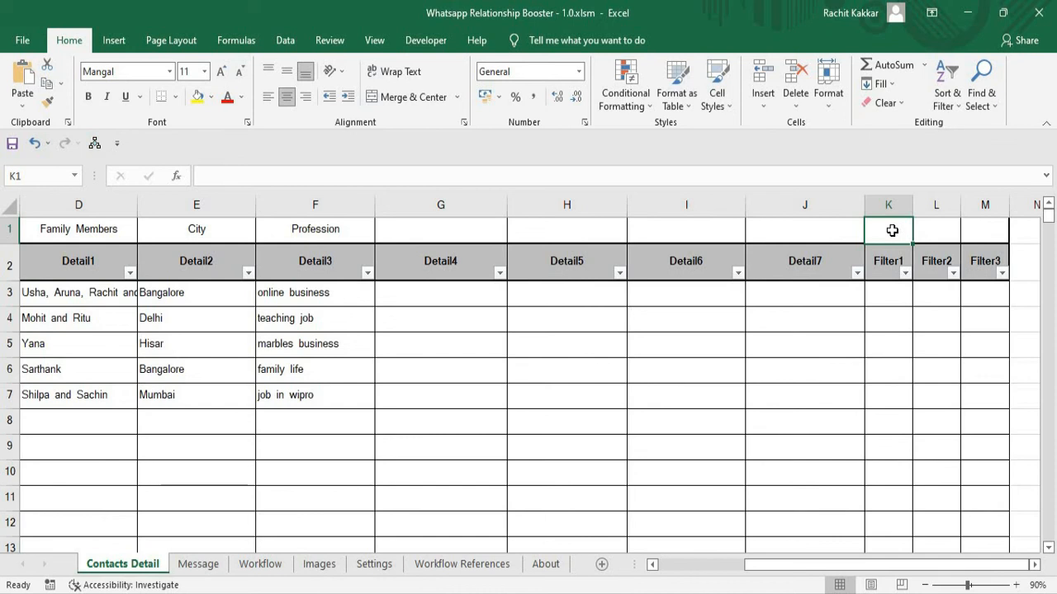
type("B2B")
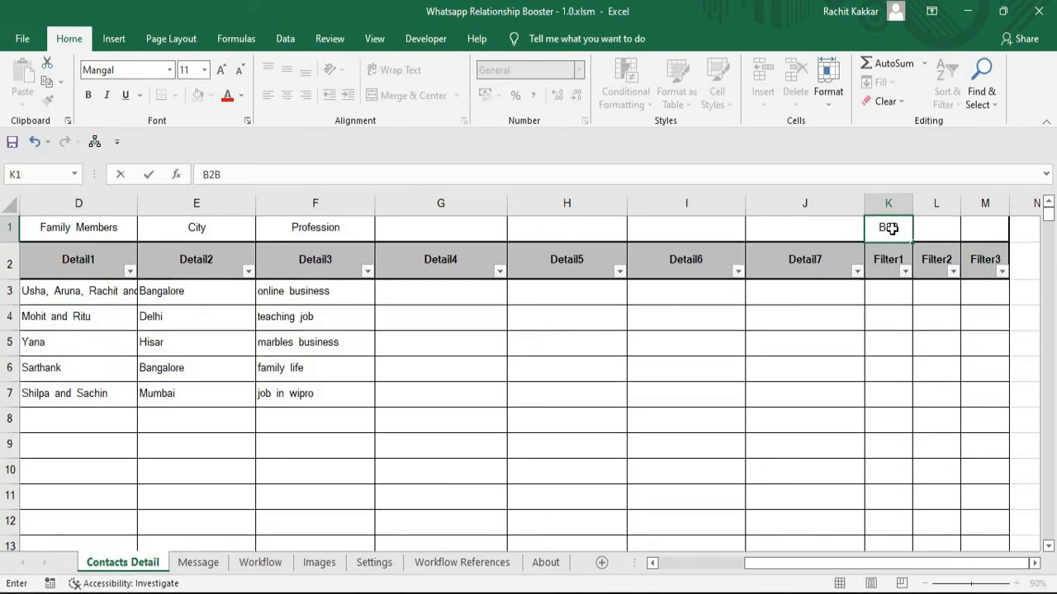
key("Return")
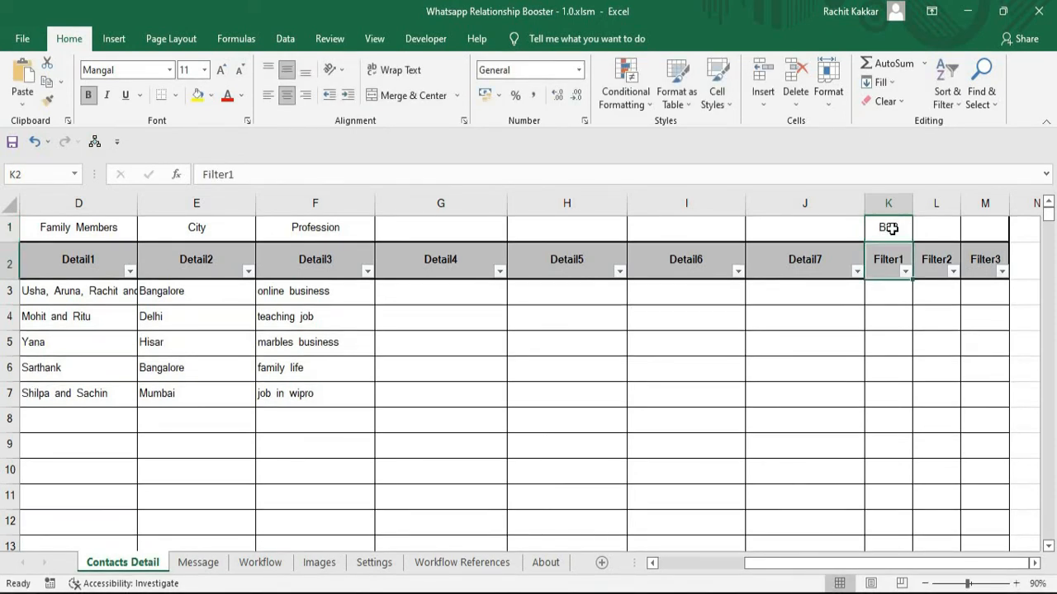
Mark the five contacts in rows 3 to 7 under Filter1 as Yes, No, Yes, Yes and No.
left_click(908, 298)
left_click(919, 297)
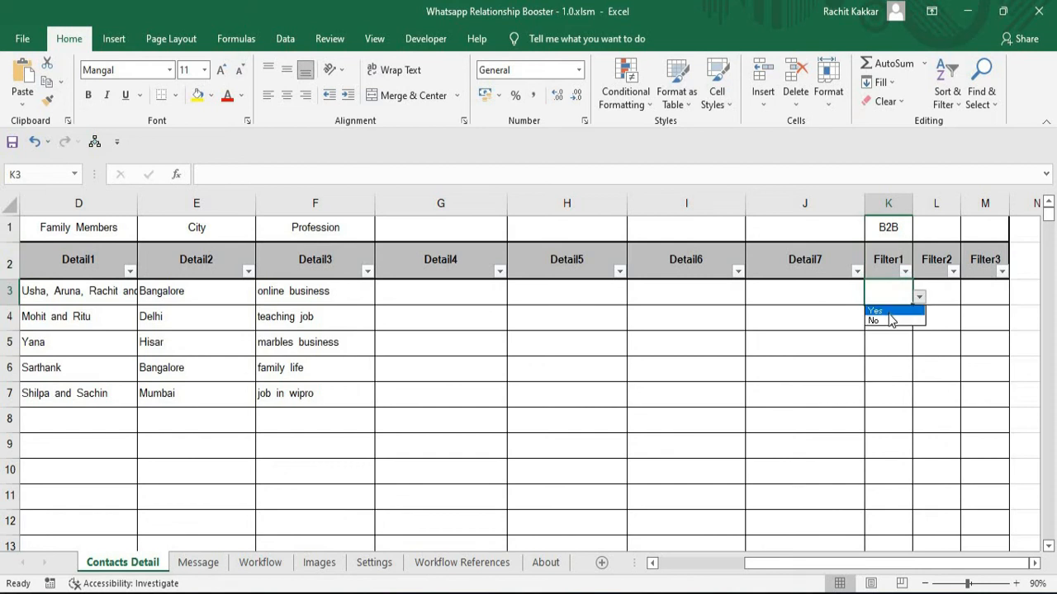
left_click(892, 308)
left_click(908, 321)
left_click(919, 323)
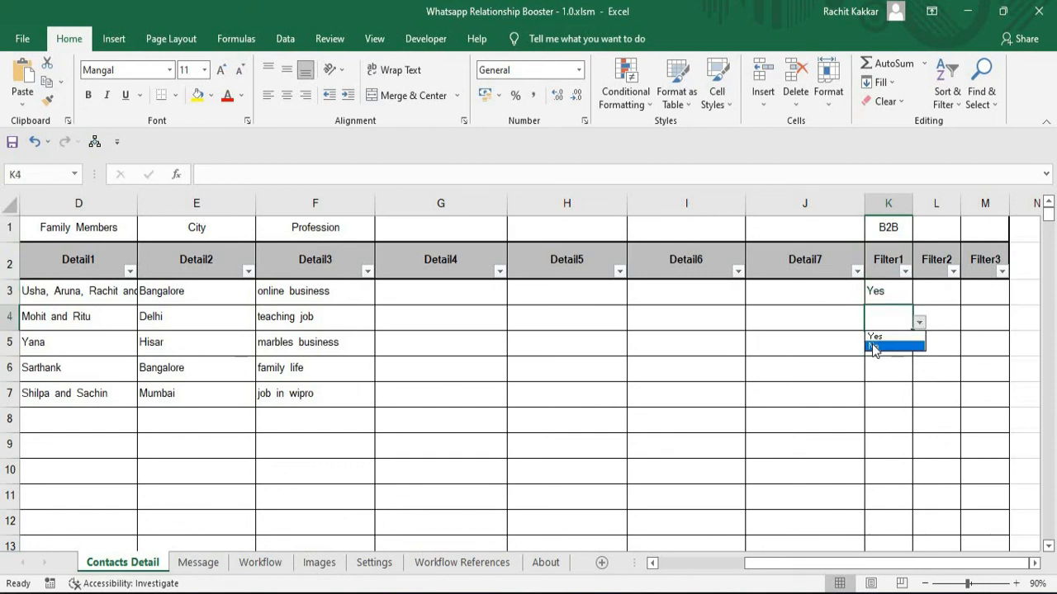
left_click(892, 347)
left_click(908, 348)
left_click(919, 348)
left_click(877, 361)
left_click(913, 373)
left_click(919, 374)
left_click(887, 385)
left_click(910, 395)
left_click(919, 399)
left_click(867, 425)
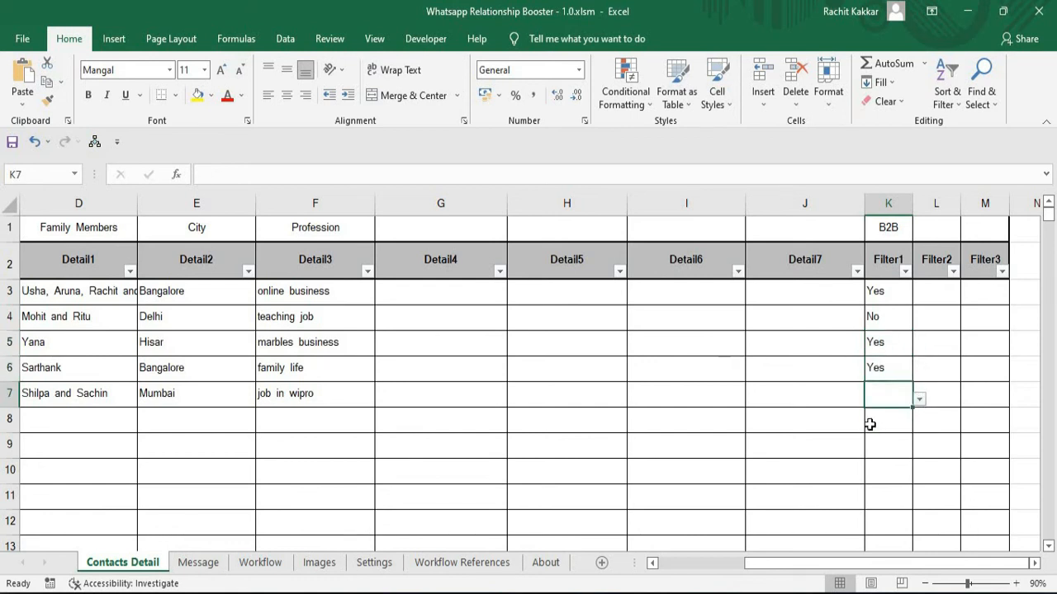
left_click(865, 425)
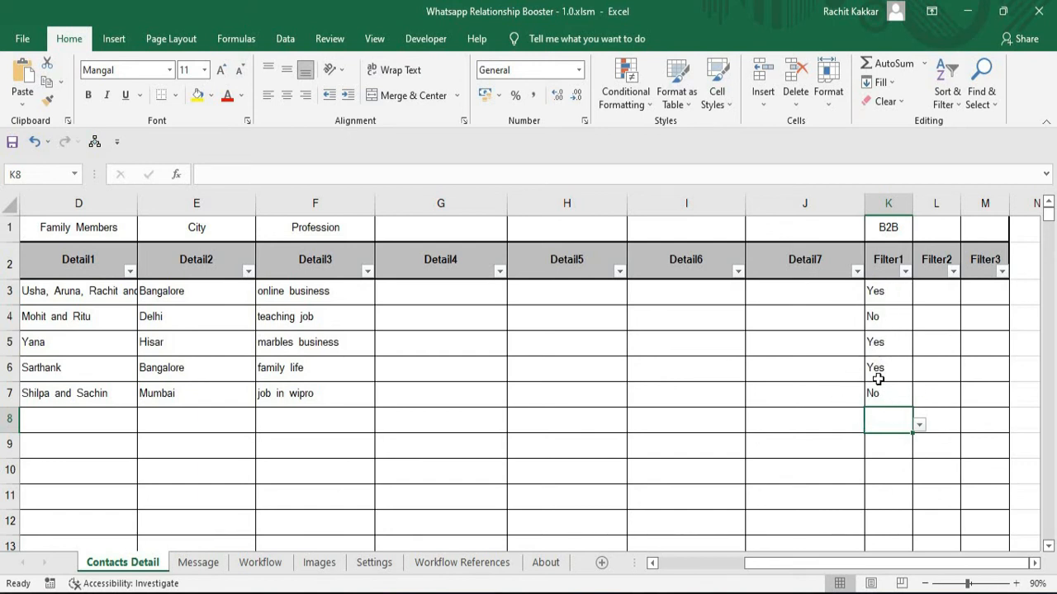
Set "Send to whom?" to Filter1 on the Settings sheet.
left_click(376, 563)
left_click(561, 382)
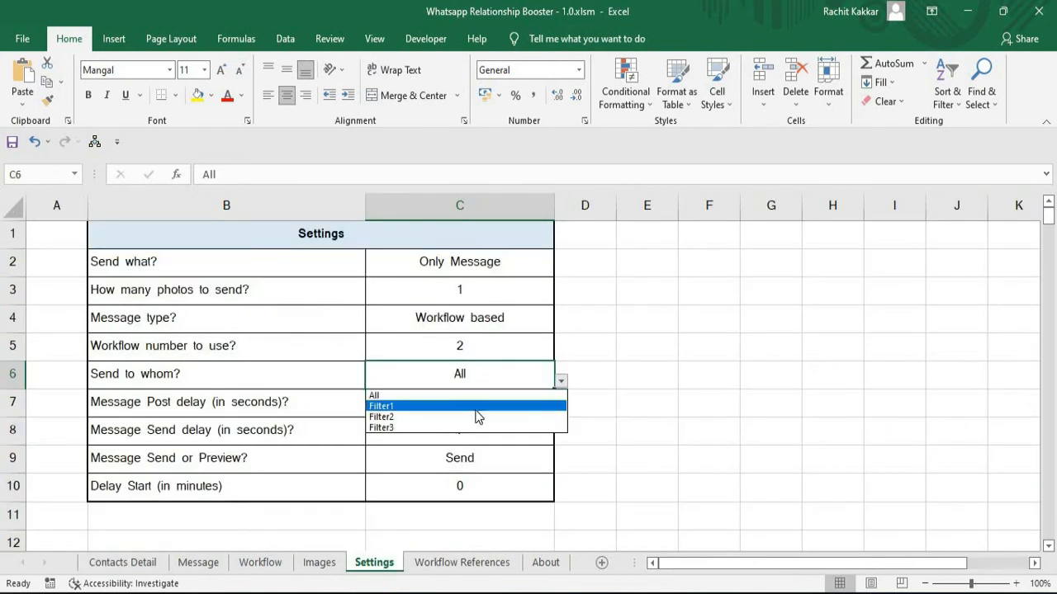
left_click(474, 406)
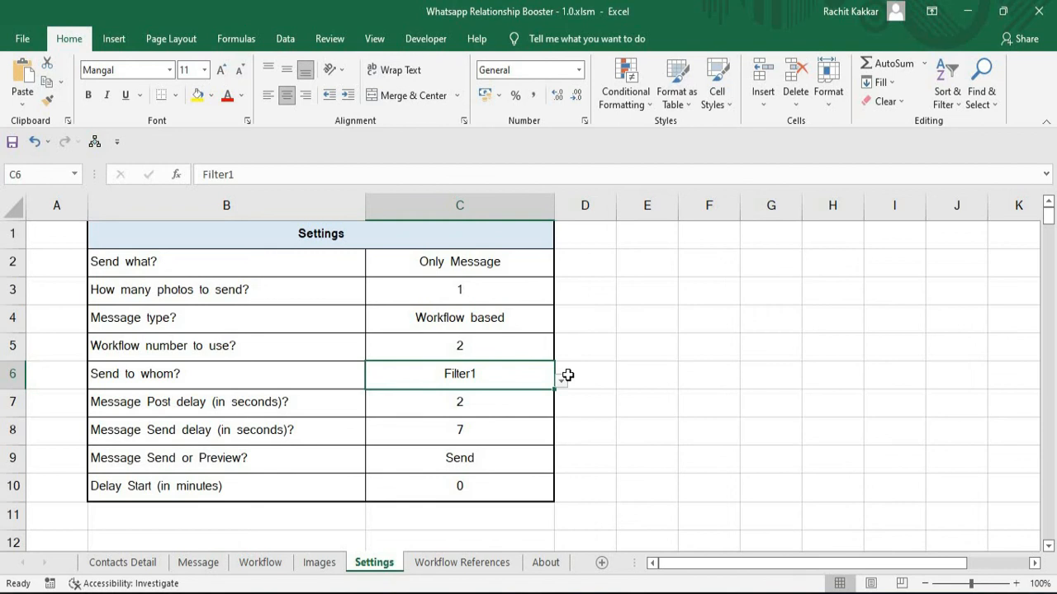
Check the choices for "Message Post delay" and "Message Send delay", keeping 2 and 7 seconds.
left_click(471, 406)
left_click(560, 408)
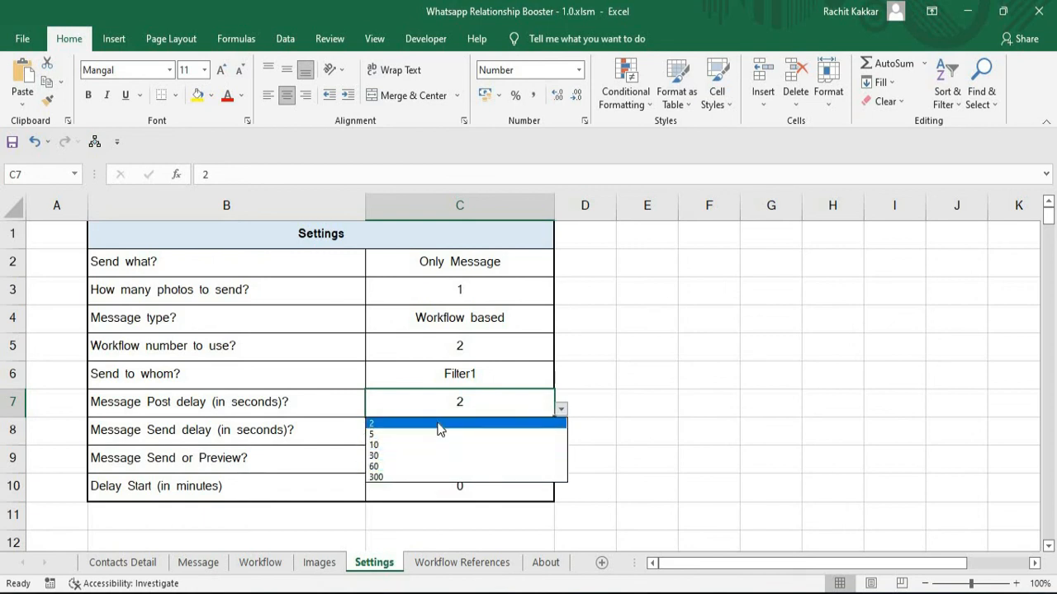
left_click(439, 426)
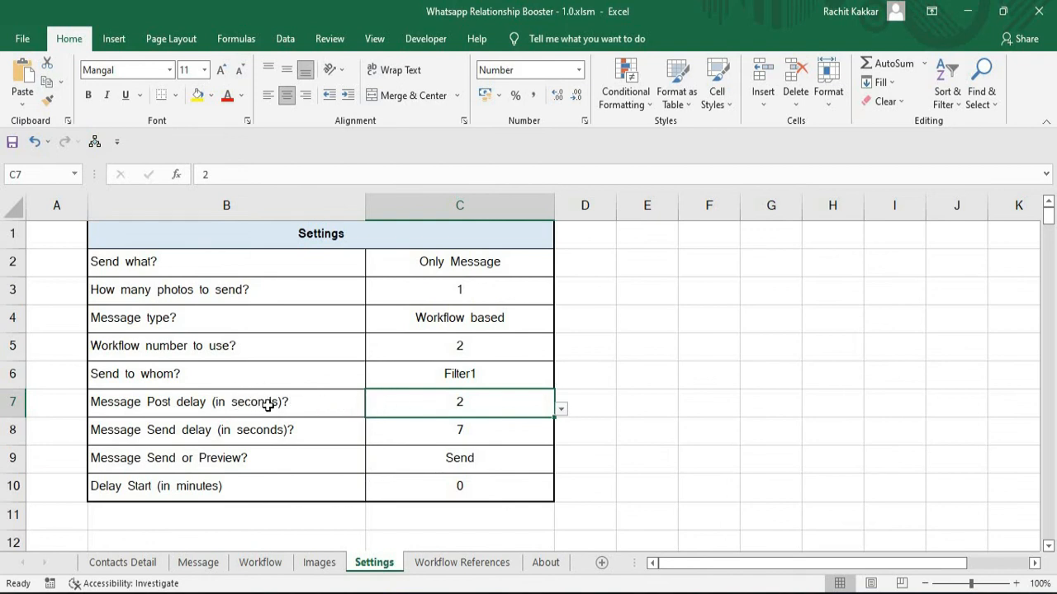
left_click(429, 429)
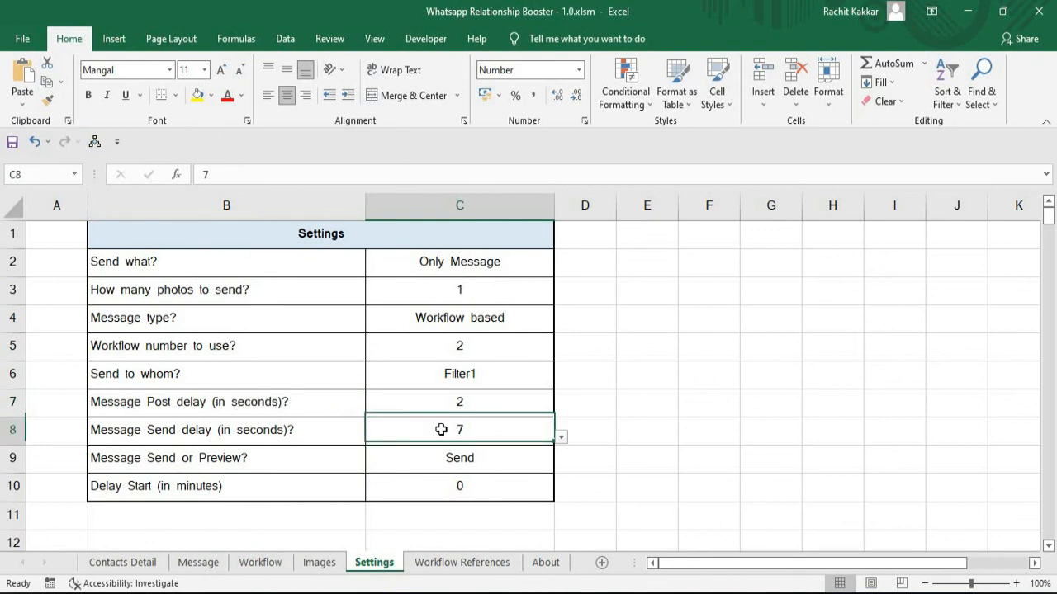
left_click(561, 437)
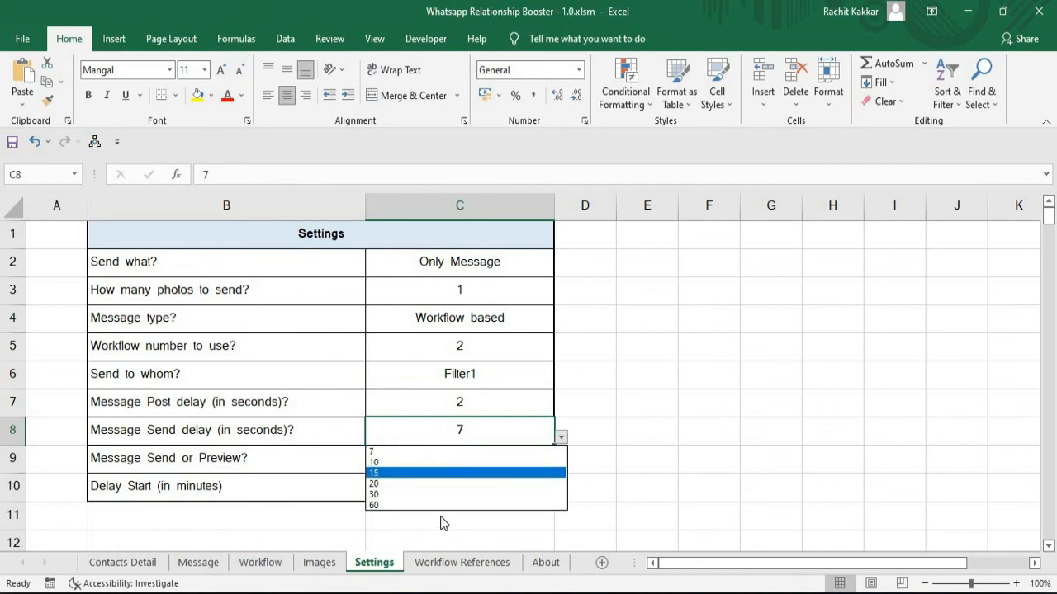
left_click(478, 430)
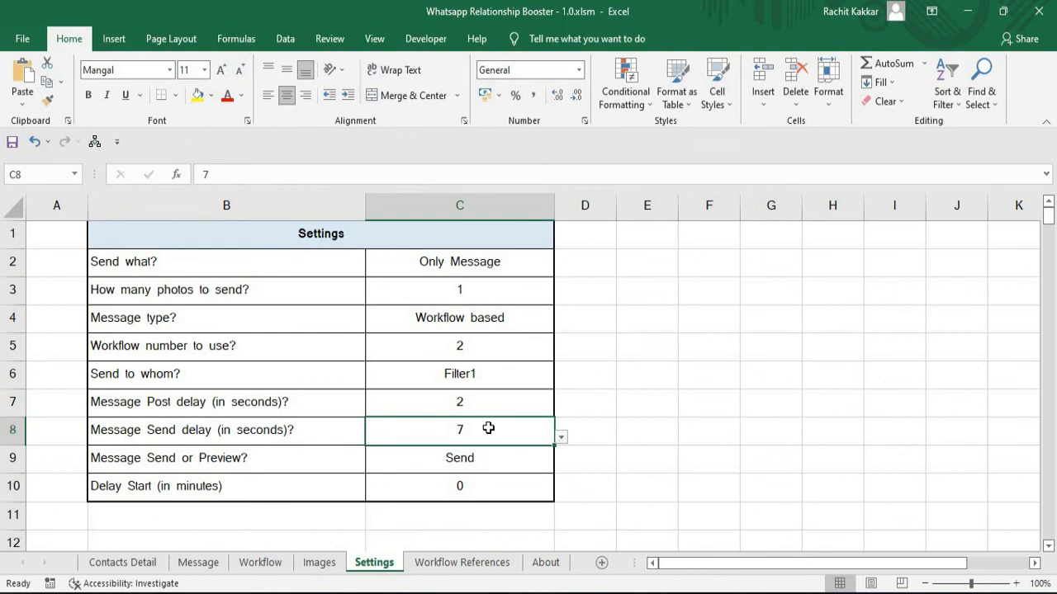
key("Down")
key("Down")
key("Down")
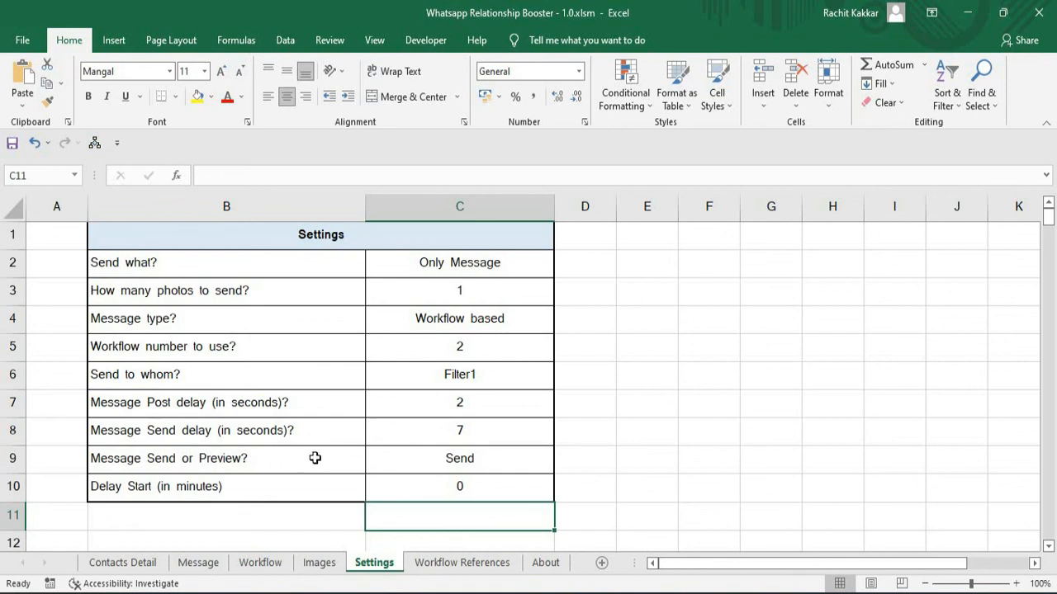
Try the Preview option for "Message Send or Preview?" and return the setting to Send.
left_click(520, 456)
left_click(561, 467)
left_click(439, 485)
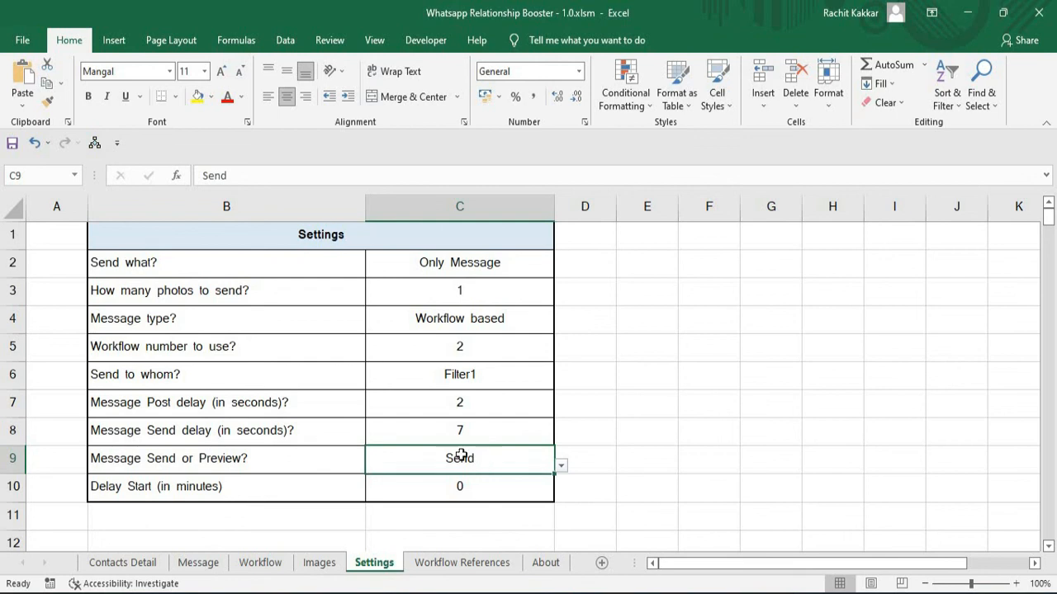
left_click(560, 467)
left_click(483, 480)
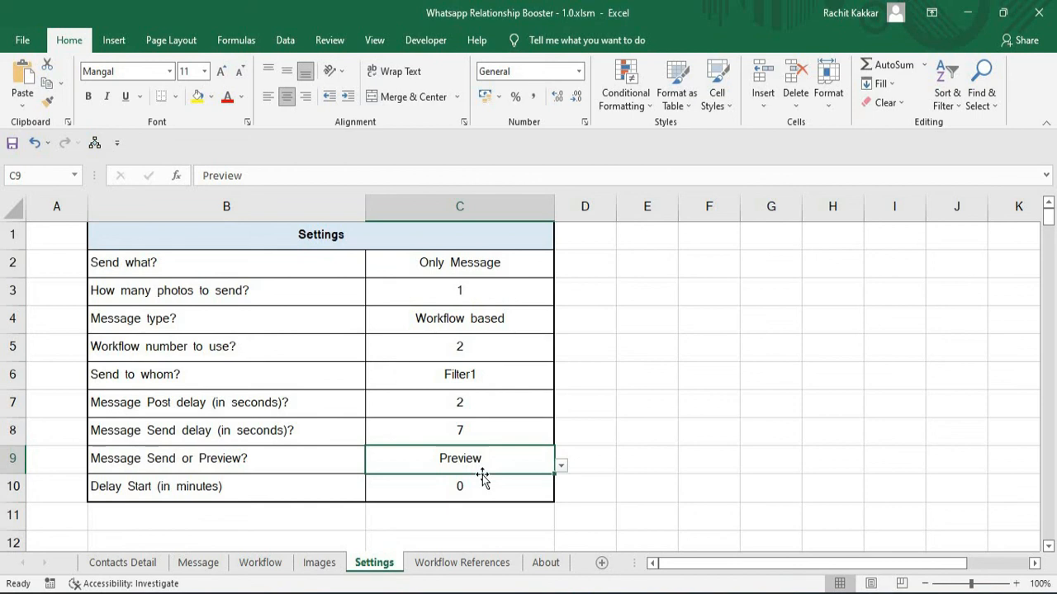
left_click(561, 467)
left_click(409, 492)
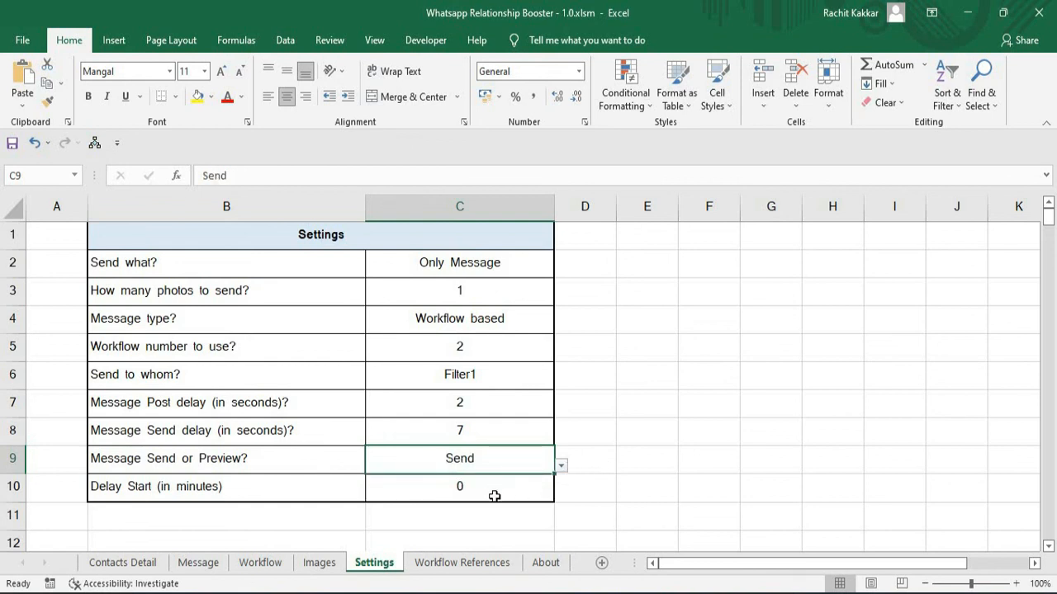
left_click(670, 501)
left_click(508, 439)
left_click(507, 465)
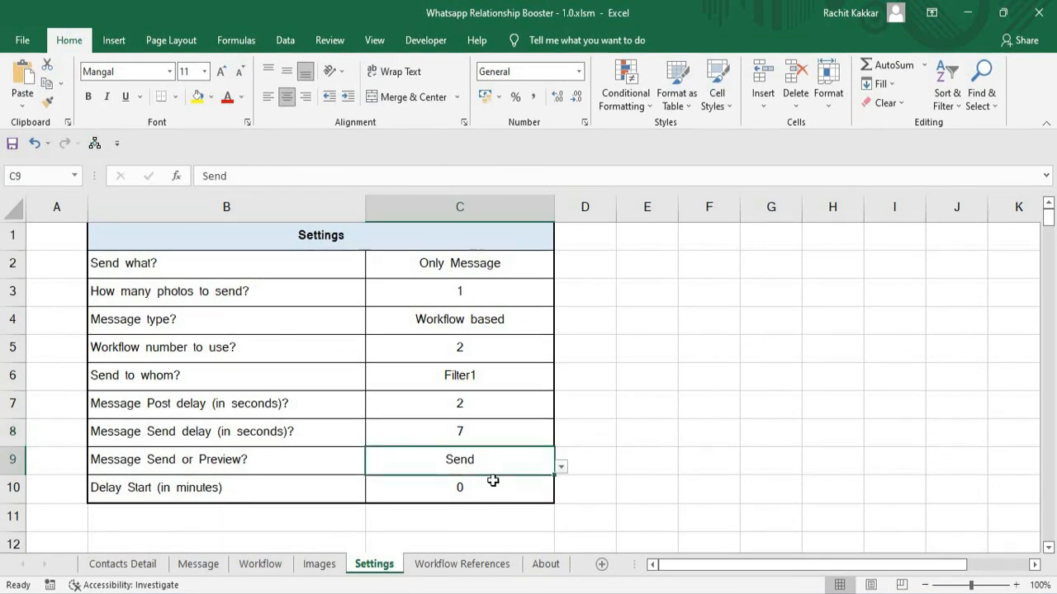
left_click(496, 494)
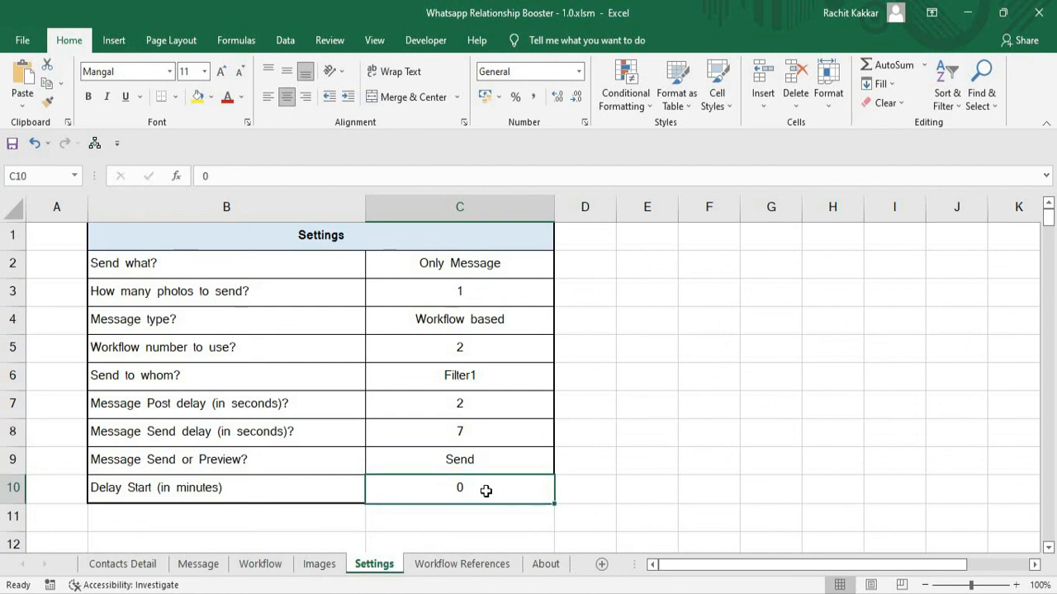
double_click(480, 491)
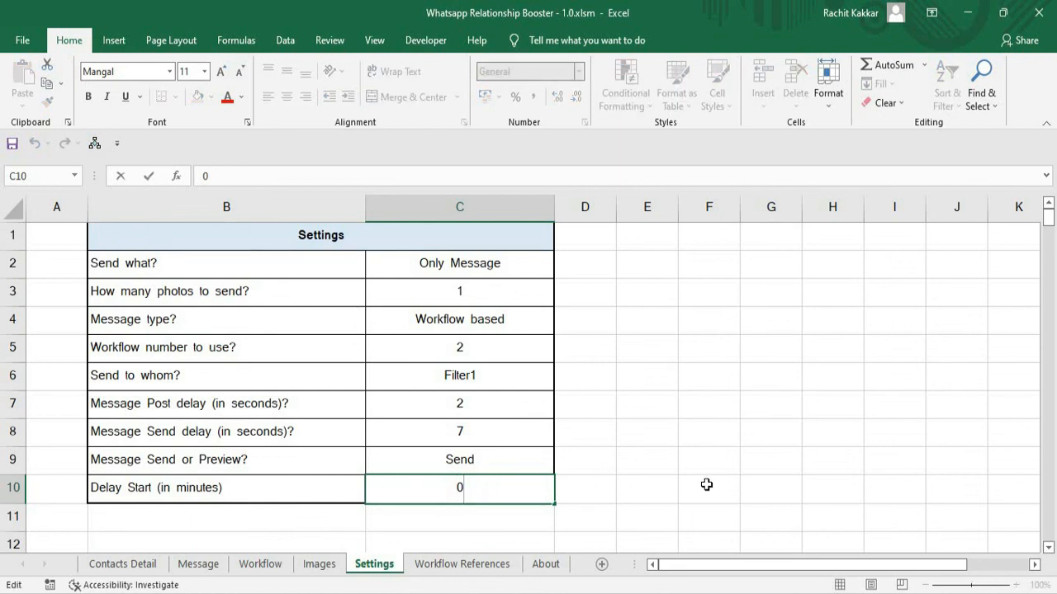
left_click(660, 469)
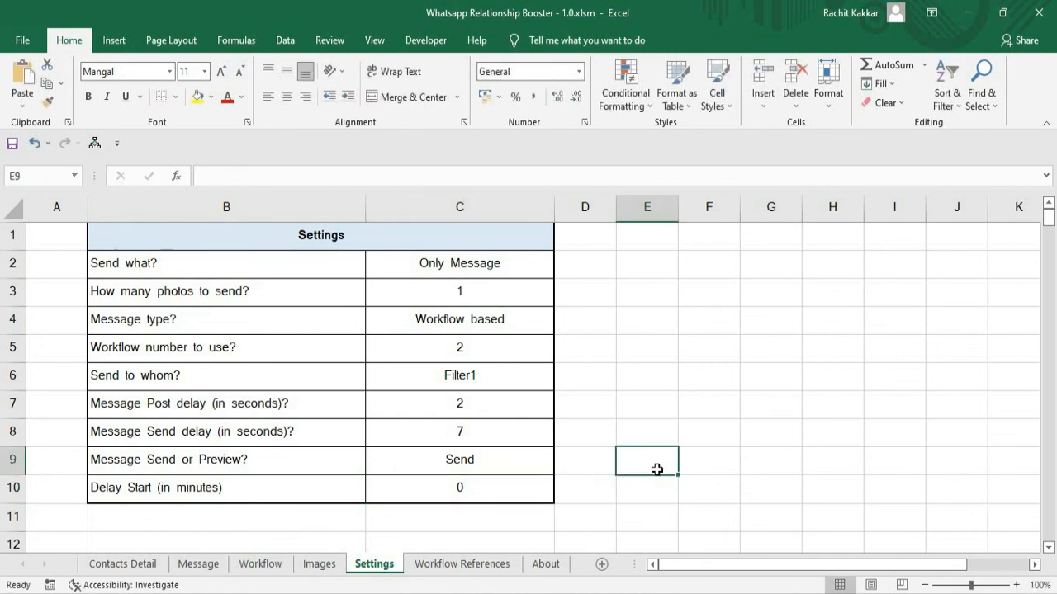
Set "Delay Start (in minutes)" with the formula =24*60.
double_click(476, 488)
key("BackSpace")
type("=24*")
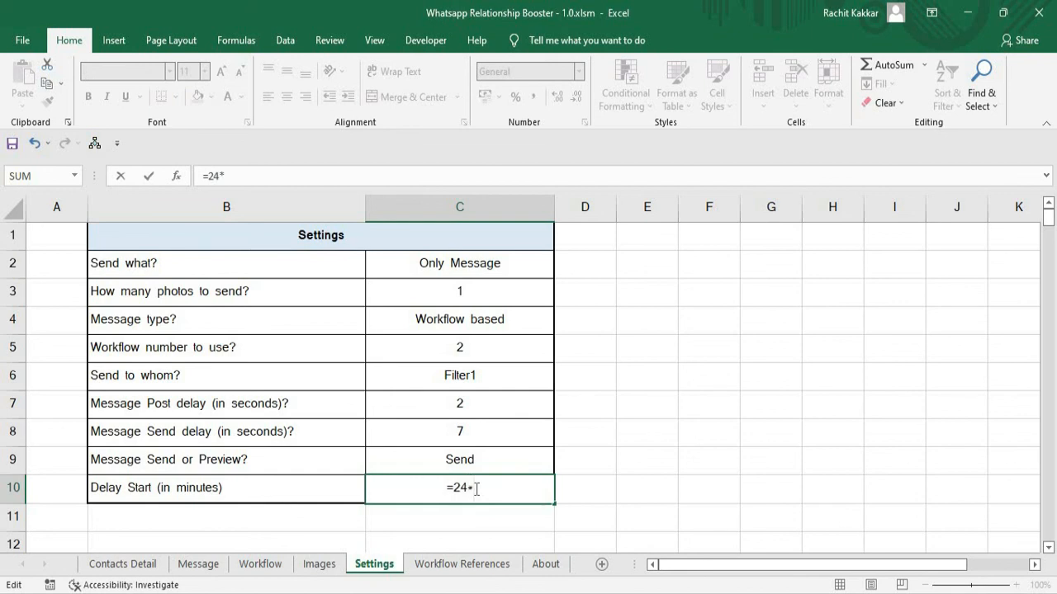
type("60")
key("Return")
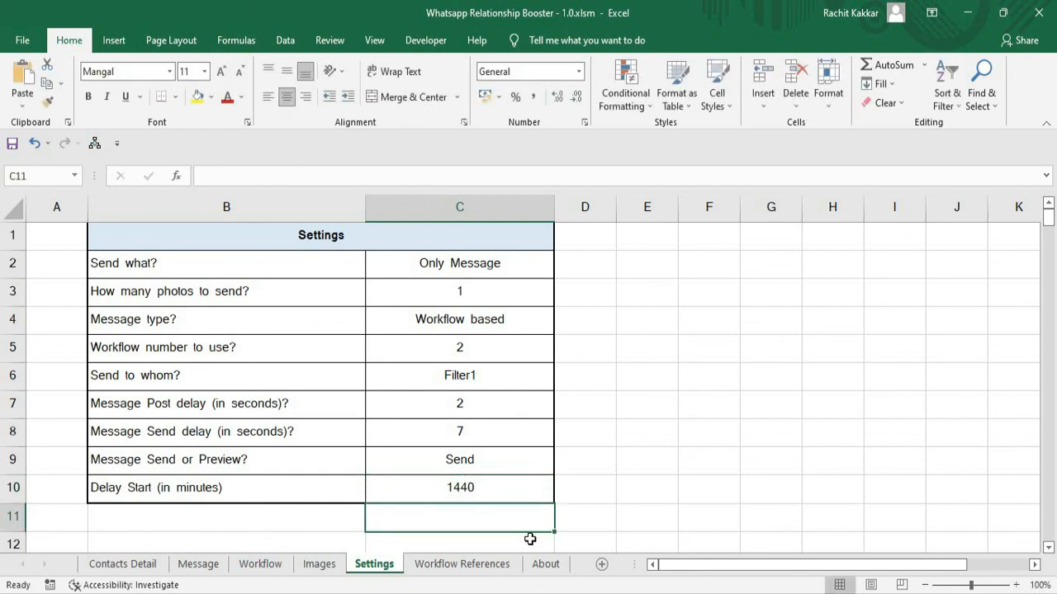